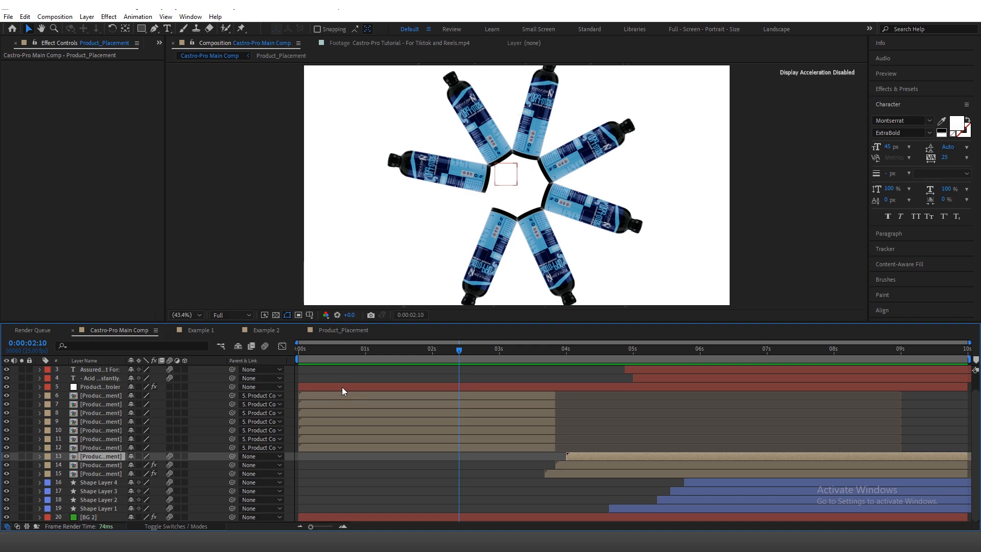
Step: Open the Example 1 composition and place the Product_Placement comp from the Product Images folder into it
left_click(200, 331)
left_click(23, 43)
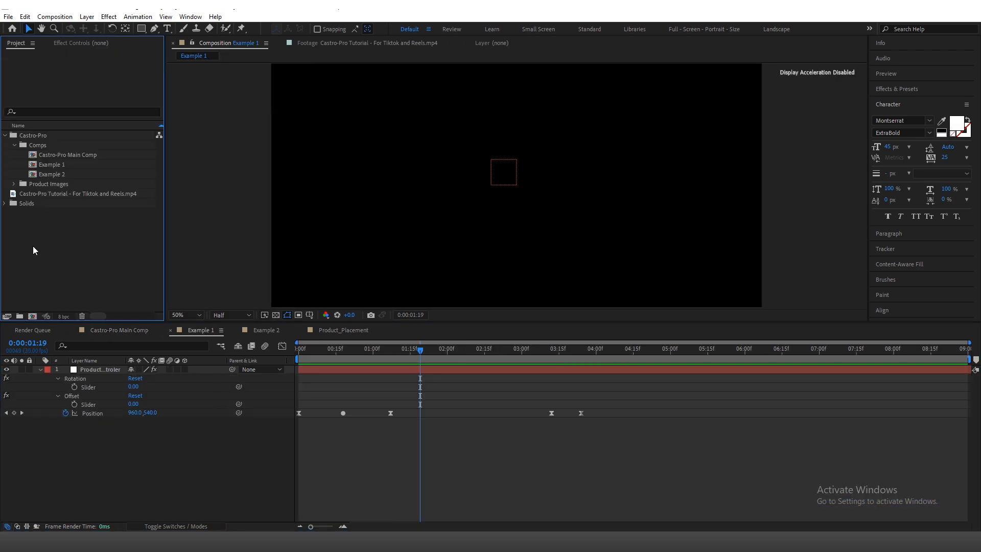
left_click(14, 184)
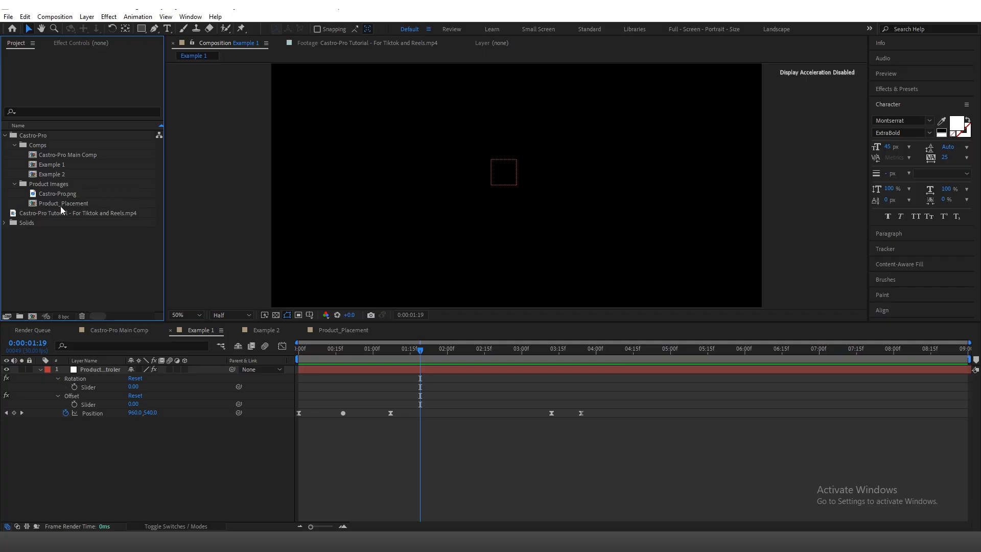
left_click(61, 204)
left_click_drag(73, 203, 518, 202)
key("period")
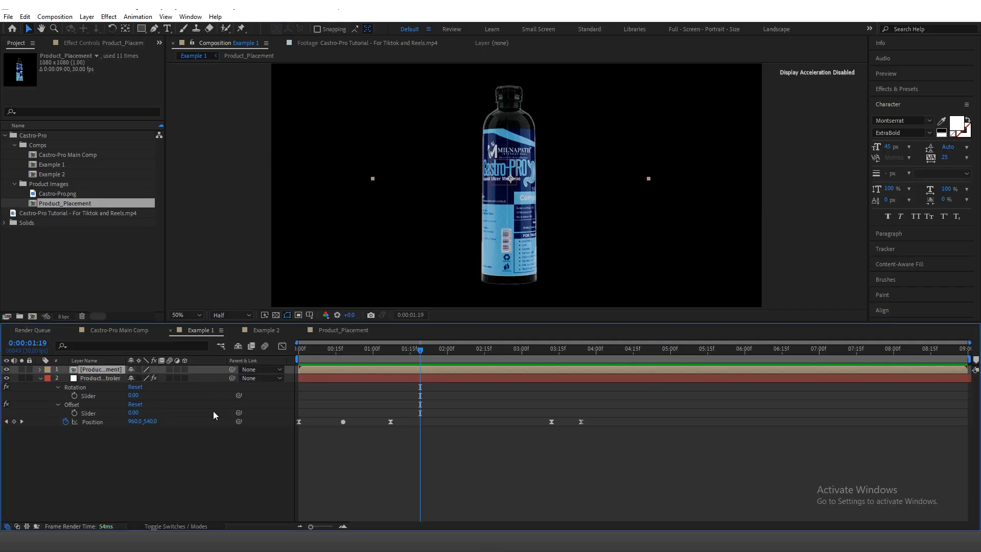
left_click(40, 369)
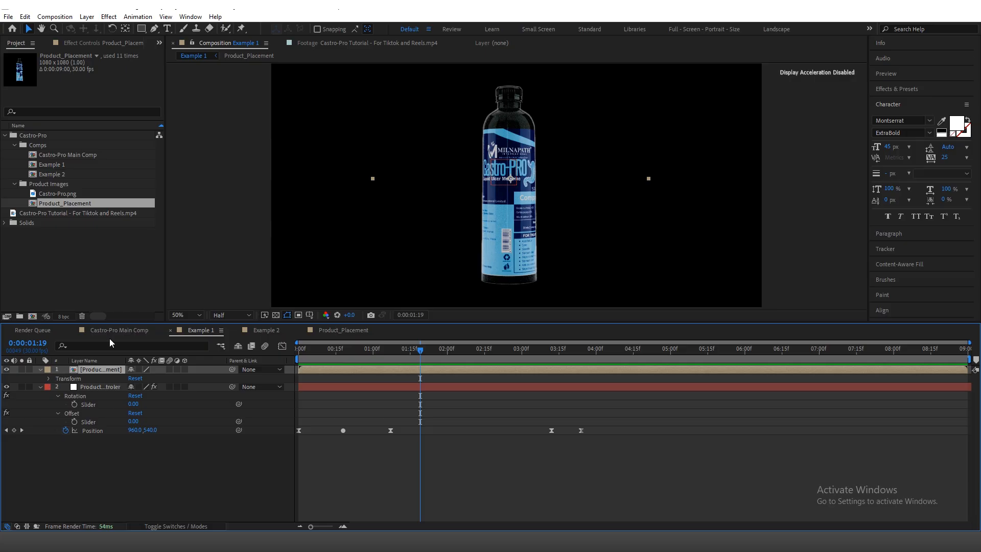
key("comma")
Step: Examine the Product Controler layer's Rotation and Offset sliders and locate the Slider Control effect among the expression controls
left_click(111, 44)
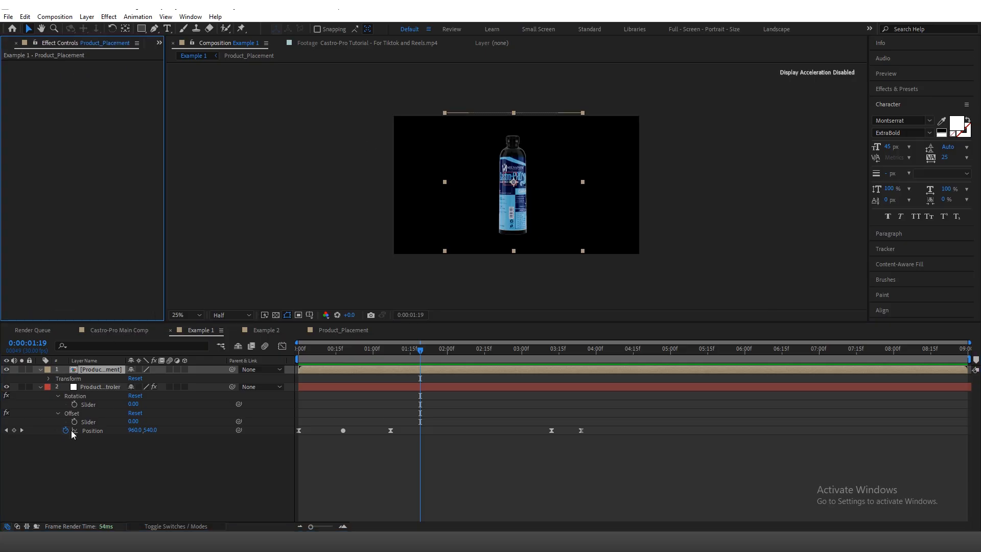
left_click(98, 387)
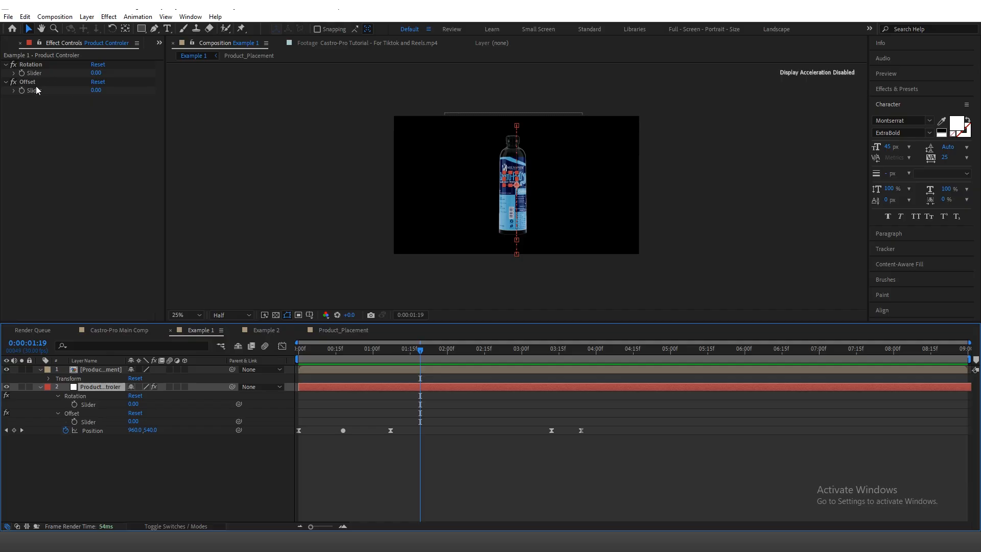
left_click(109, 17)
mouse_move(181, 155)
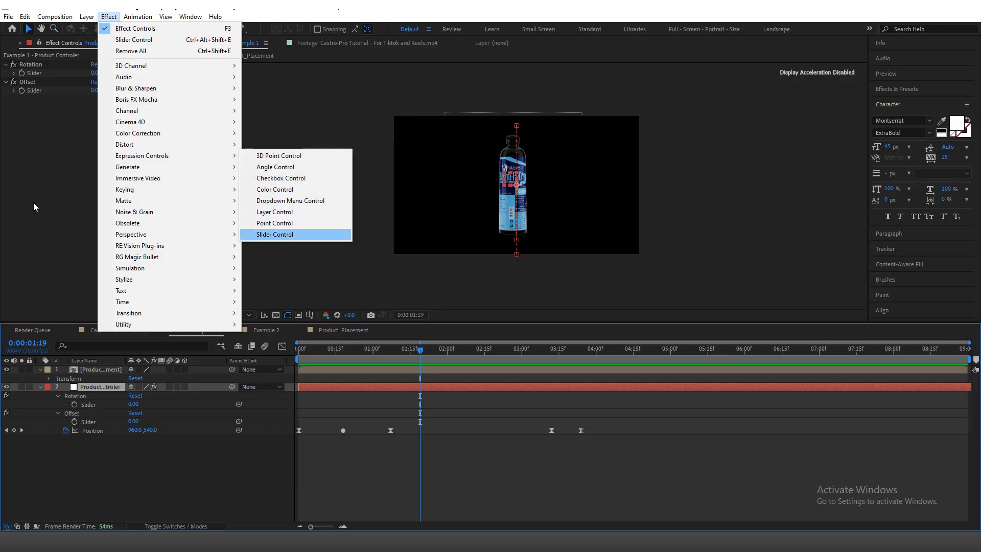
left_click(38, 84)
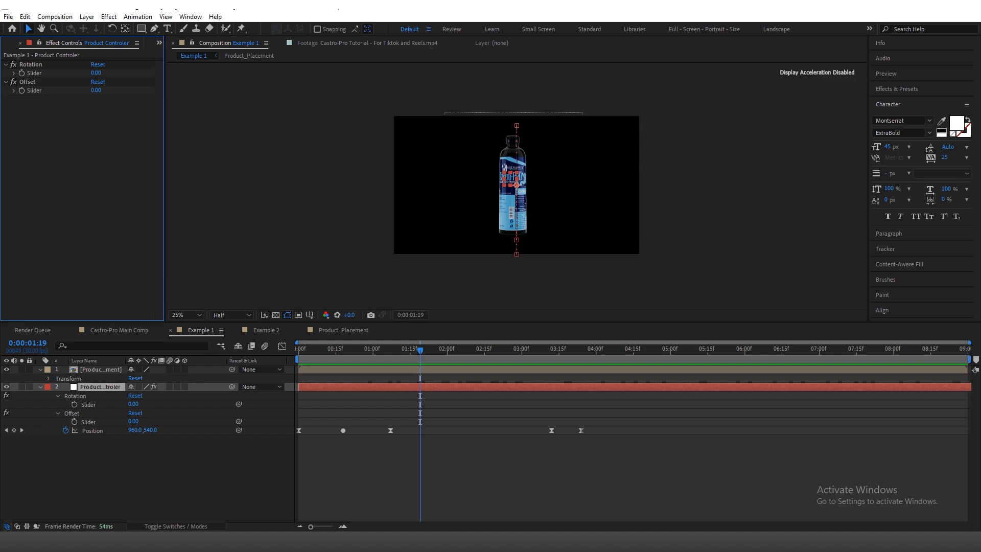
left_click(197, 441)
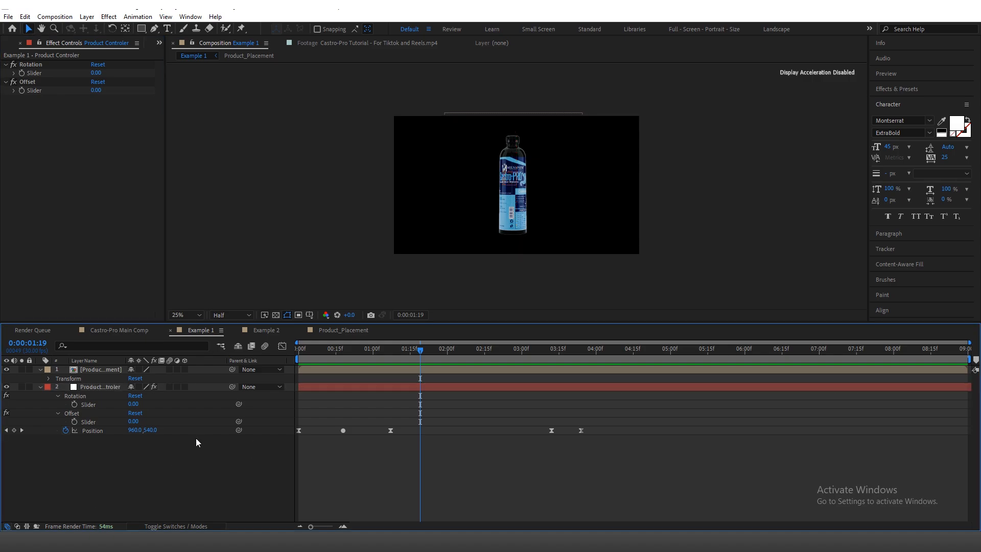
Step: Set the Product_Placement layer's vertical Anchor Point to about 930, at the base of the bottle
left_click(90, 372)
left_click(49, 378)
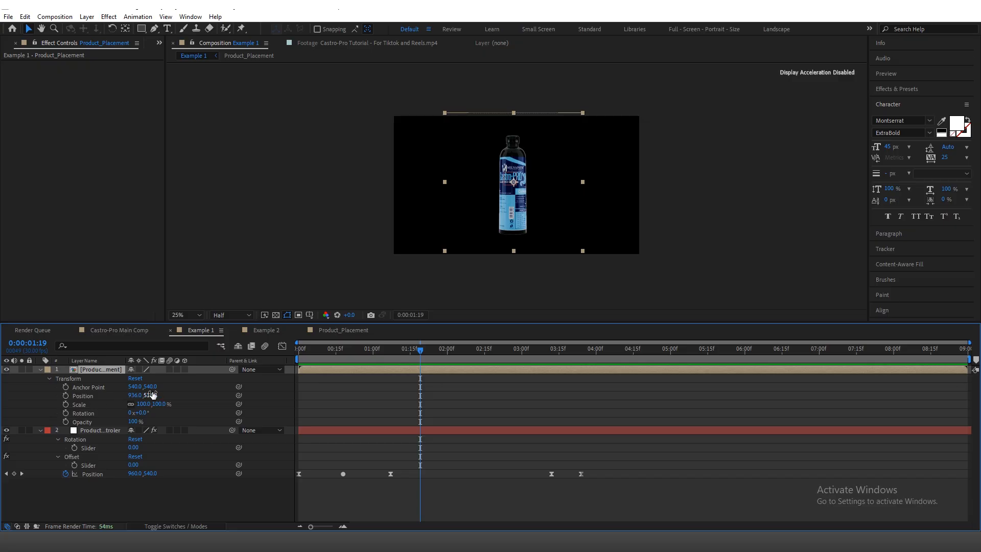
left_click_drag(151, 387, 343, 349)
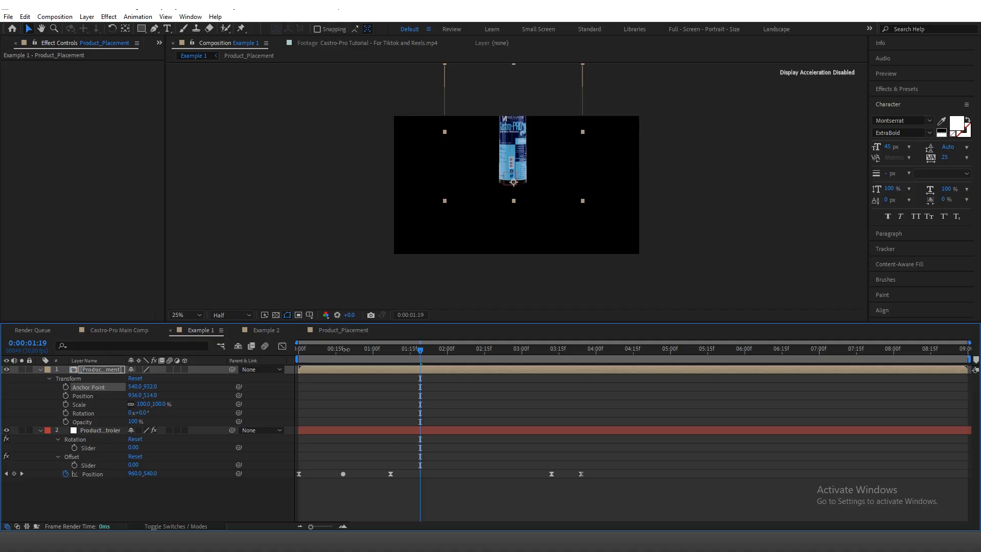
Step: Scale the Product_Placement layer to 60%
left_click(102, 370)
key("s")
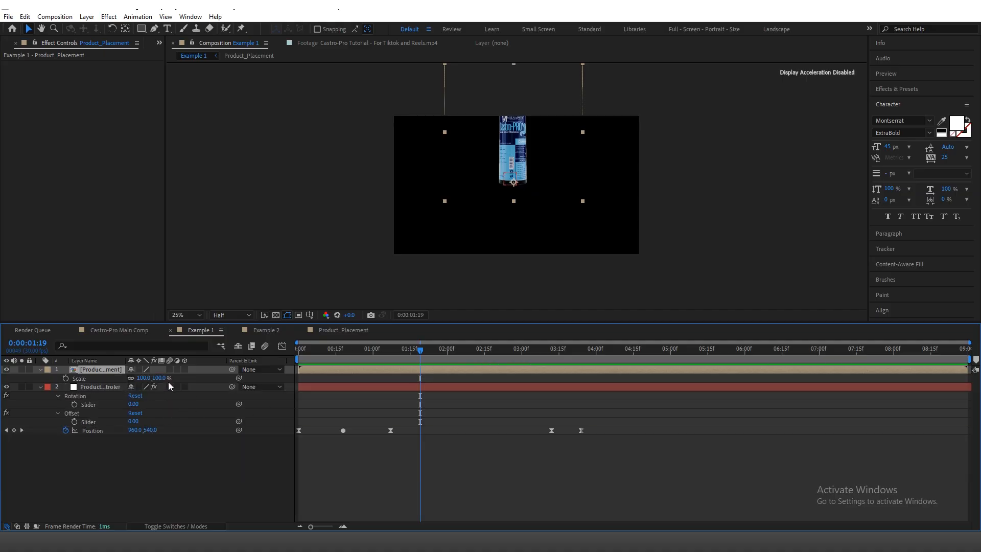
left_click(160, 378)
type("60")
left_click(153, 527)
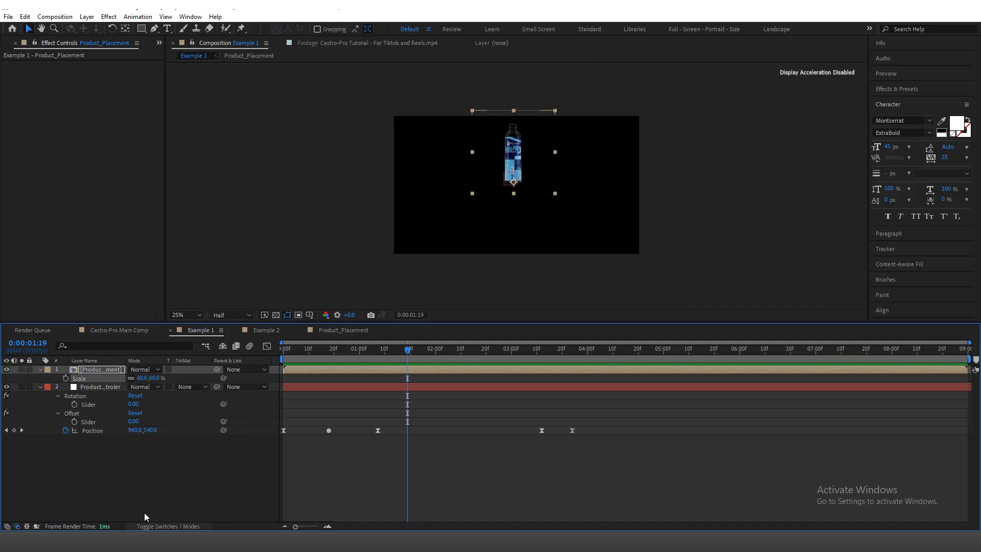
left_click(146, 459)
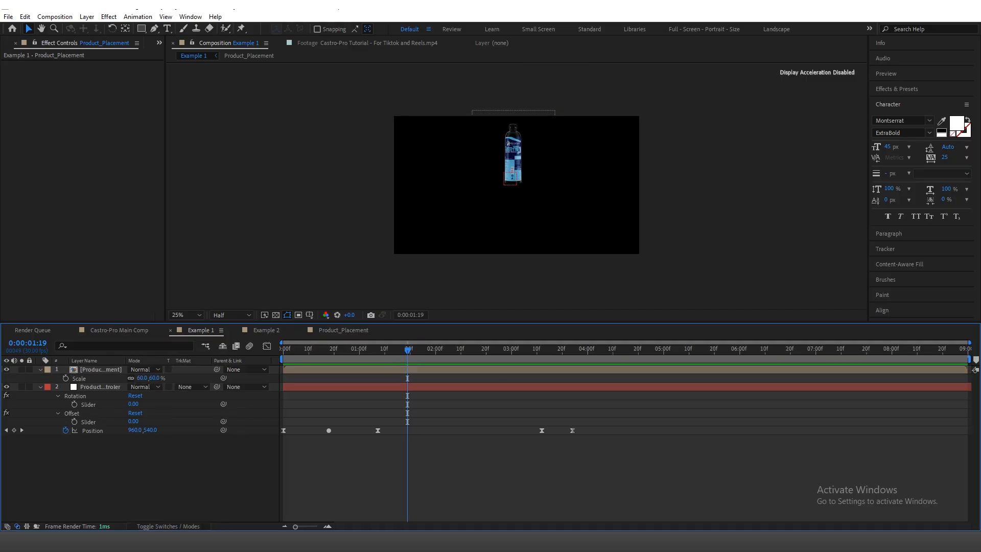
left_click(154, 526)
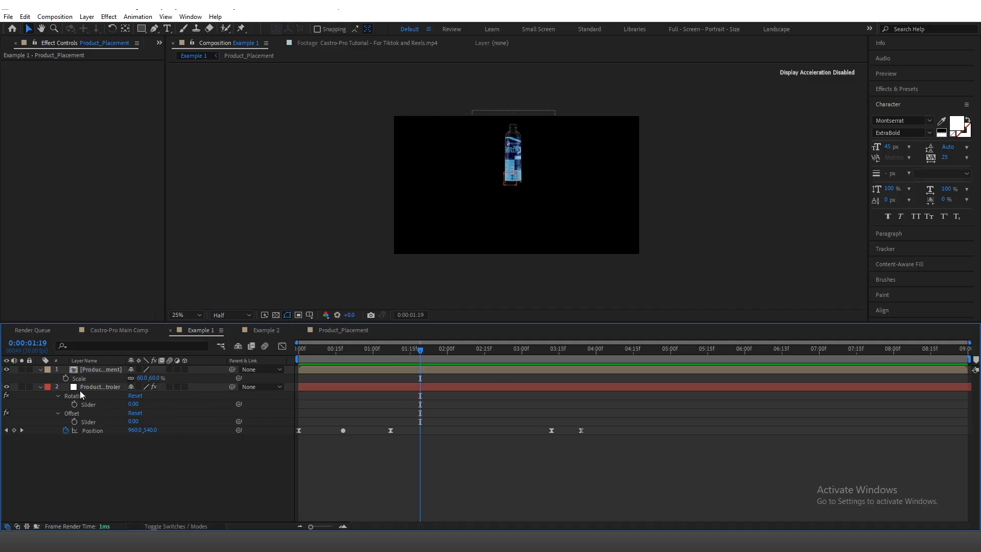
left_click(91, 368)
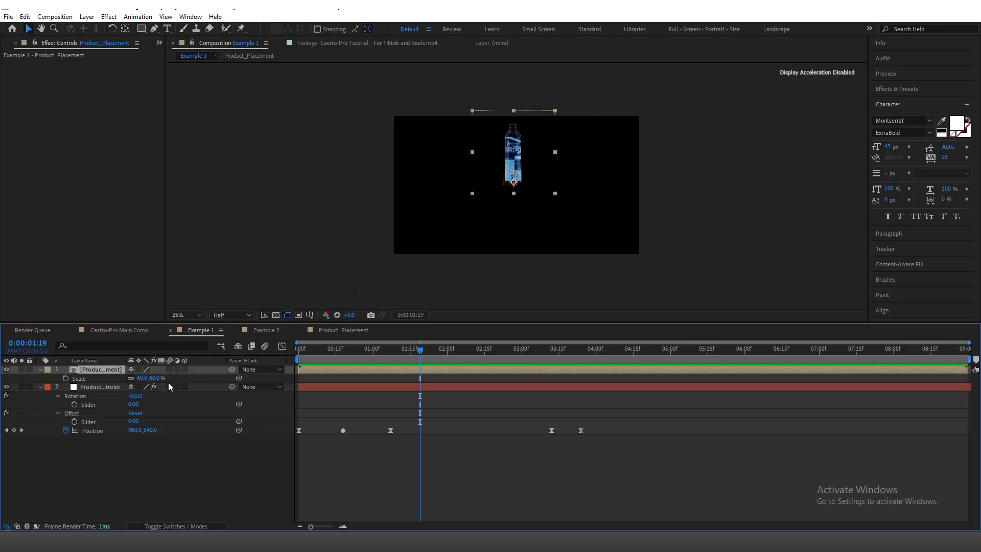
left_click(102, 388)
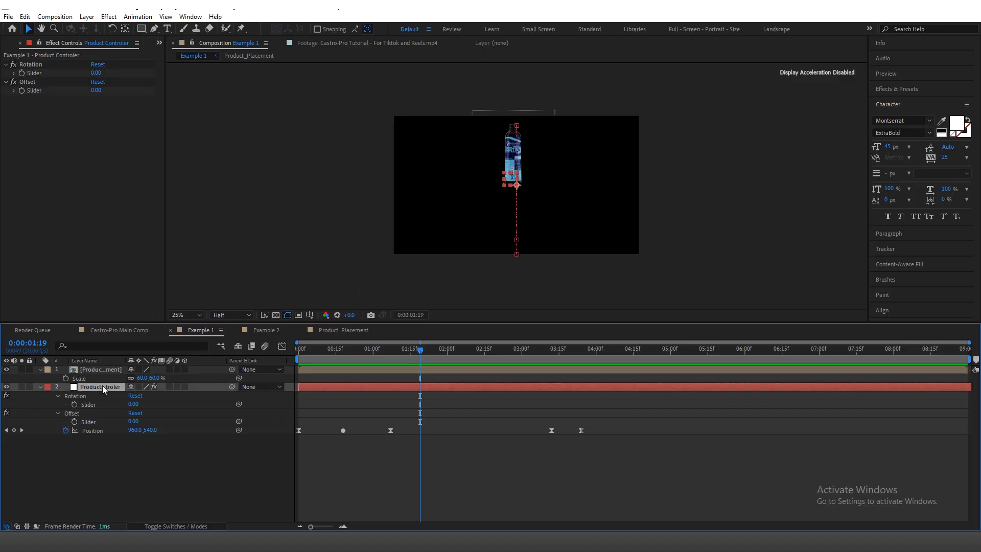
Step: Reveal the Product_Placement layer's Rotation property and lock the Effect Controls to the Product Controler layer, collapsing that layer's properties
left_click(94, 369)
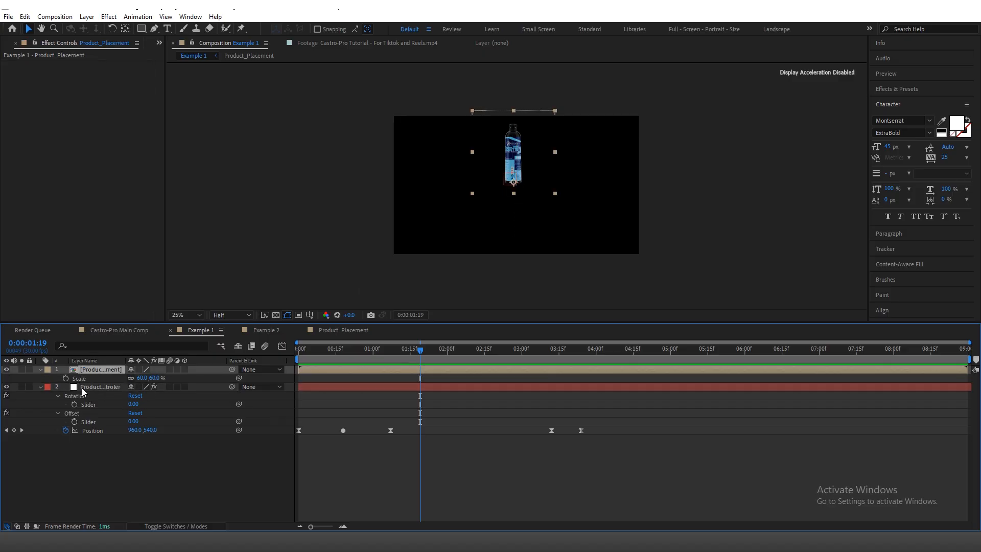
key("r")
left_click(101, 387)
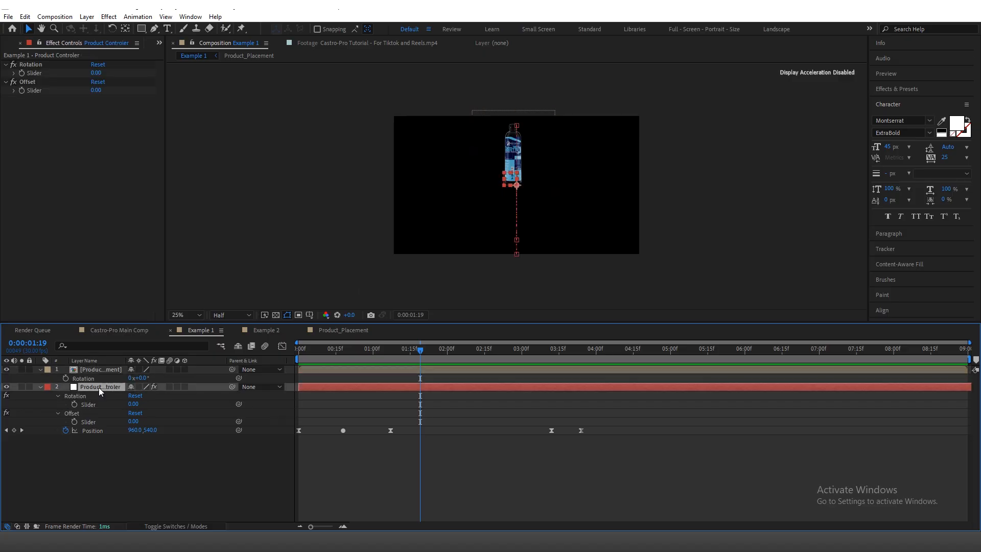
left_click(40, 45)
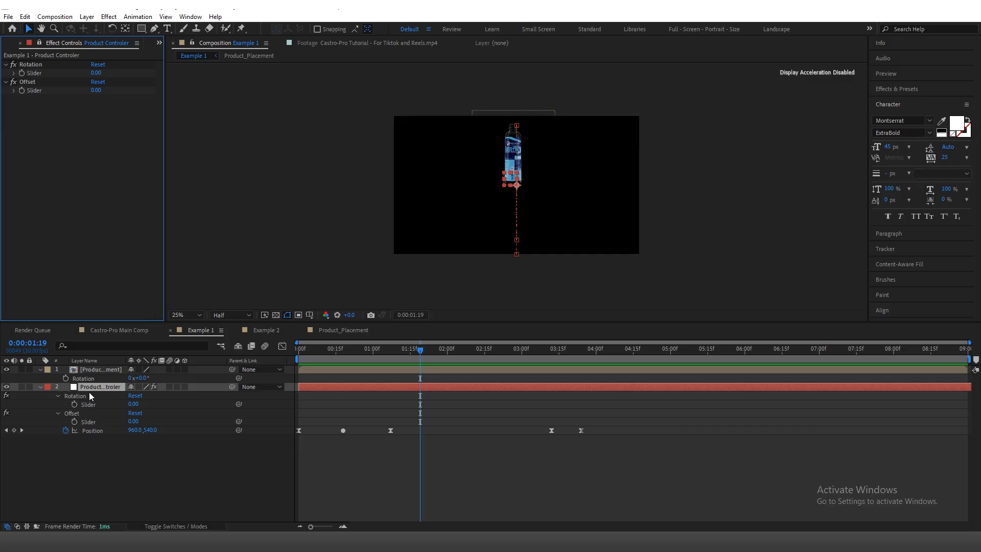
left_click(88, 372)
left_click(40, 387)
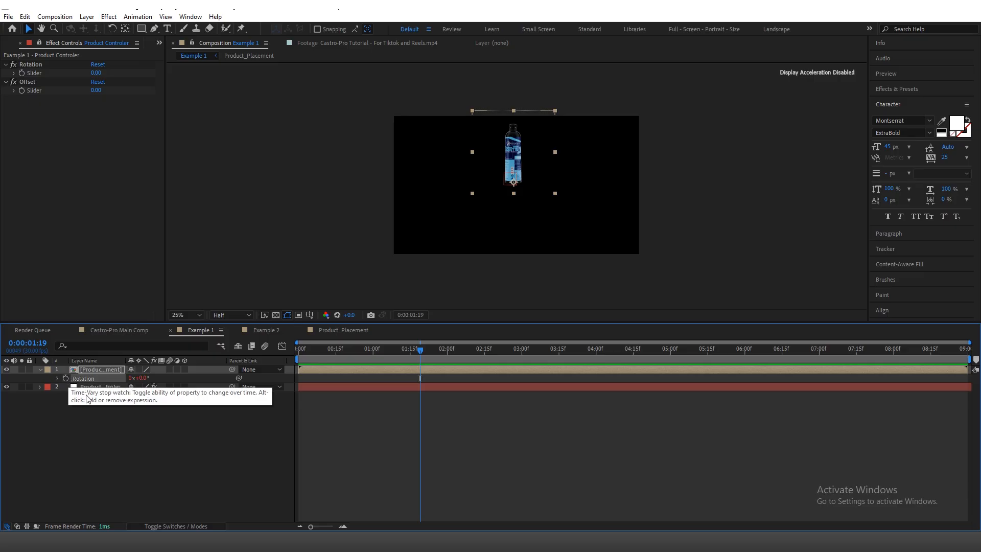
Step: Add a Rotation expression to the Product_Placement layer that links to the Product Controler's Rotation slider, multiplied by index
left_click(66, 378, "alt")
left_click_drag(157, 387, 35, 73)
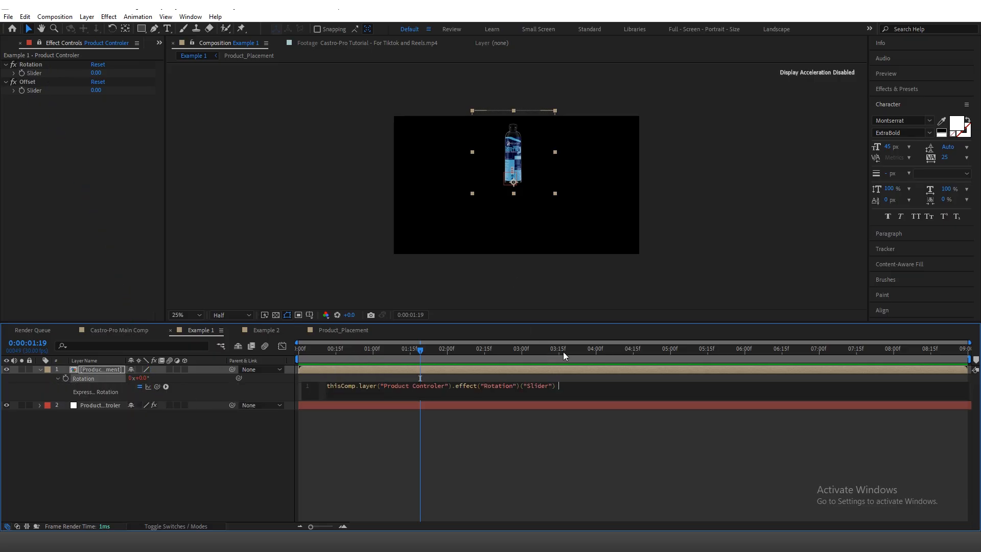
type("*")
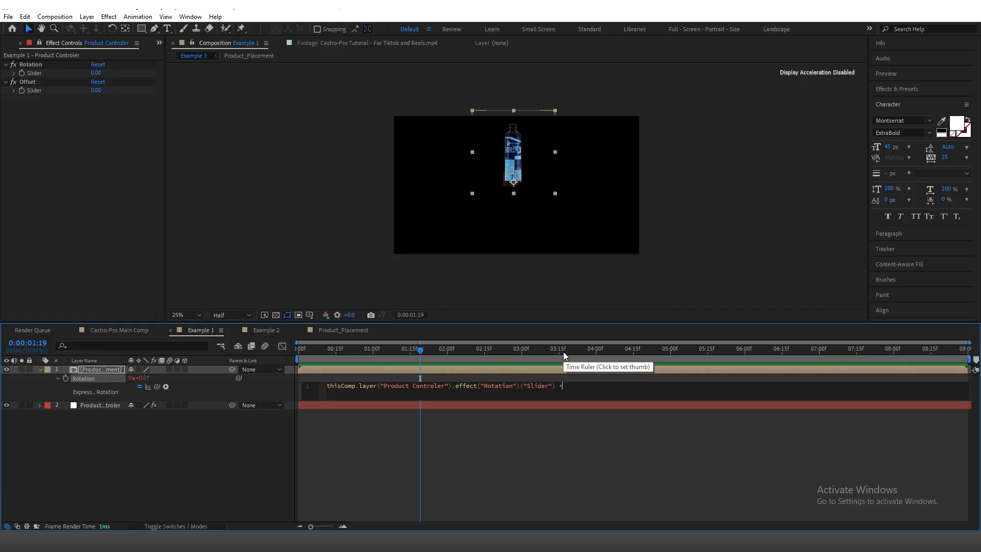
type(" INDEX")
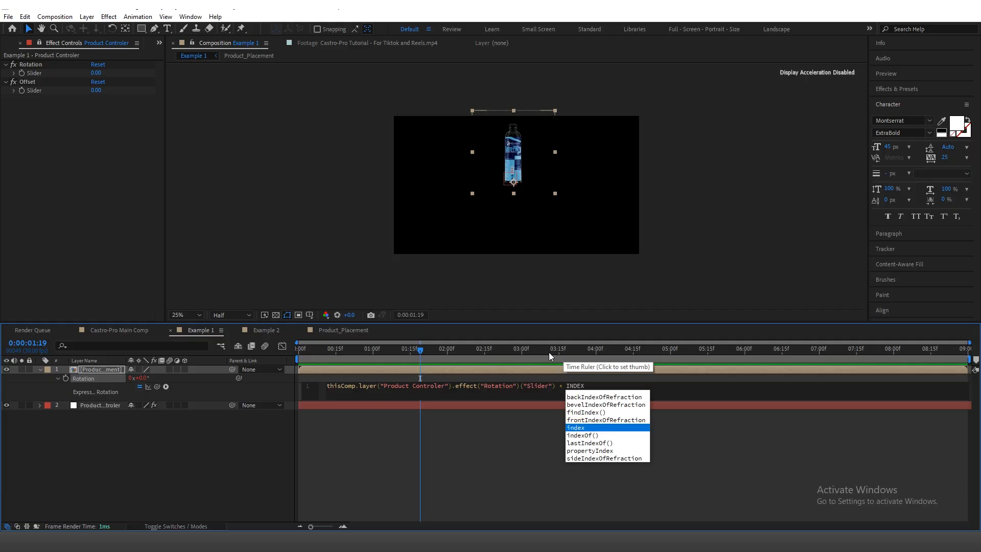
key("BackSpace")
key("BackSpace")
key("BackSpace")
key("BackSpace")
key("BackSpace")
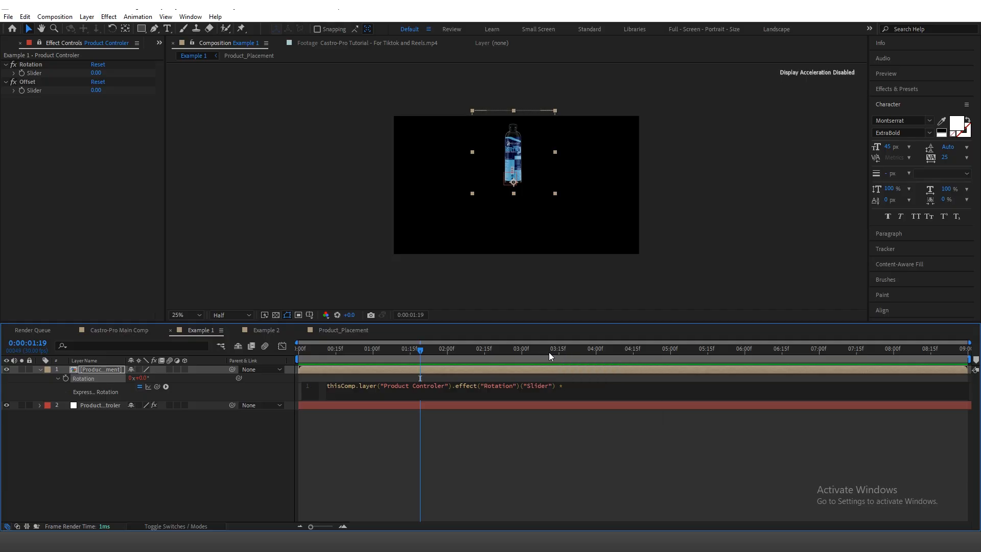
type("index")
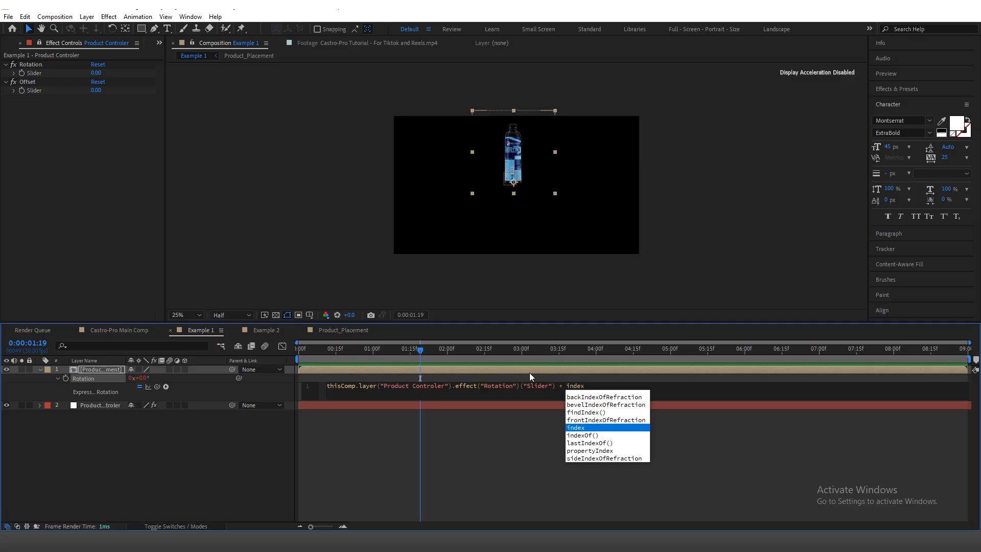
type(";")
left_click(498, 449)
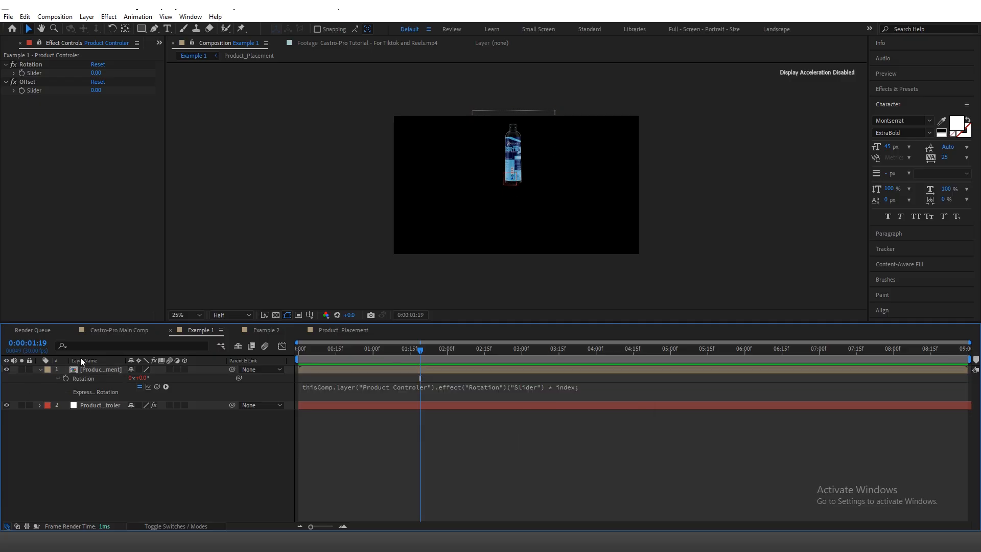
Step: Copy the Anchorpoint Expression from Expressions.txt in Notepad and apply it to the Product_Placement layer's Anchor Point in After Effects
left_click(103, 369)
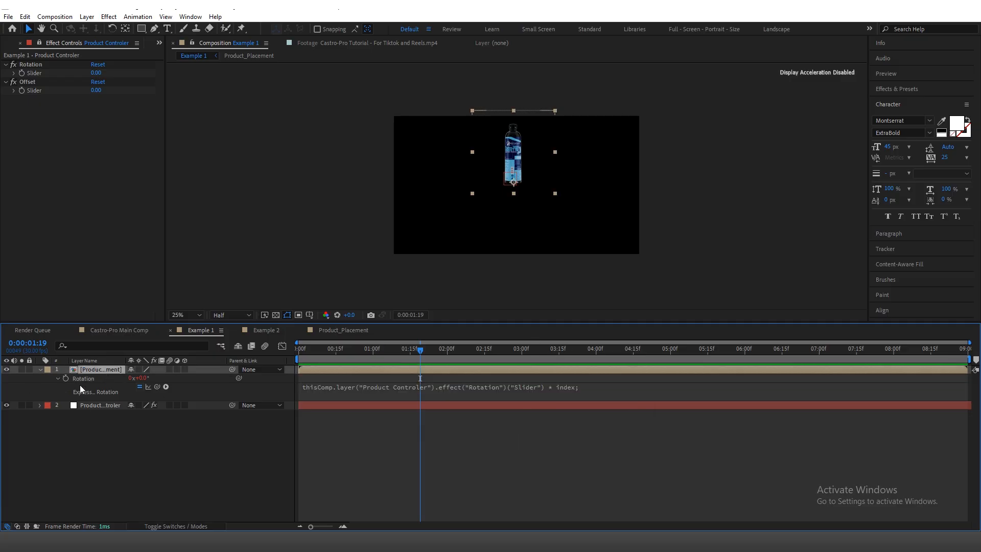
key("shift+a")
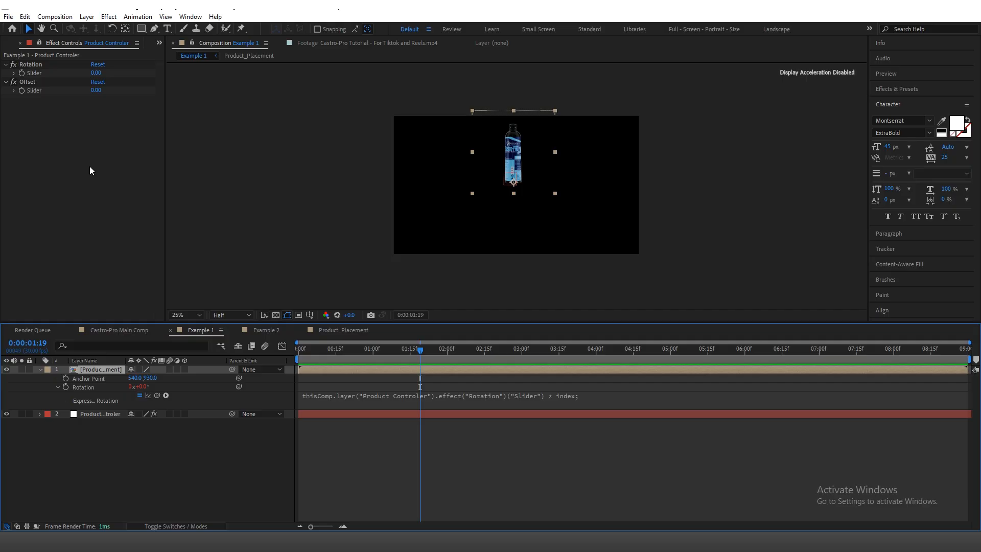
key("alt+Tab")
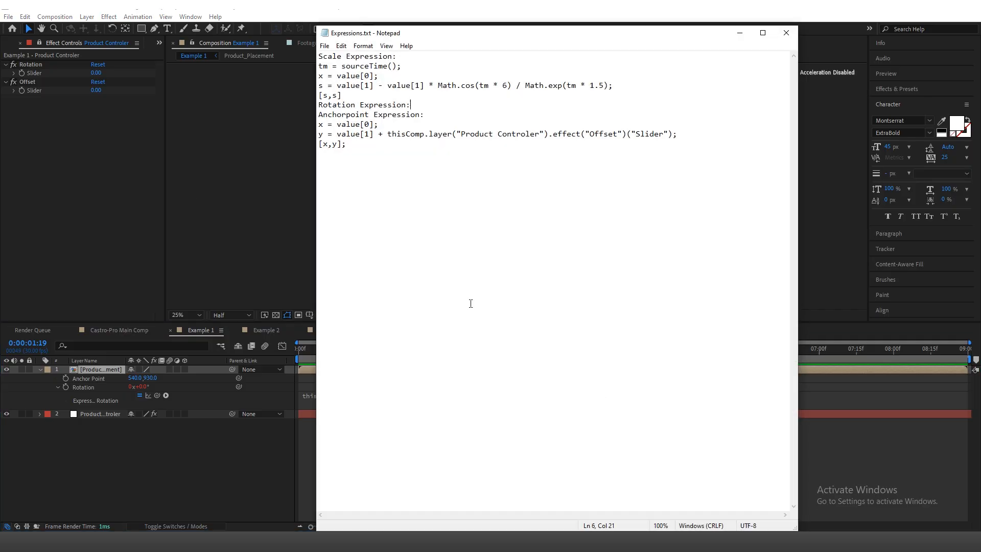
left_click_drag(319, 124, 347, 144)
key("ctrl+c")
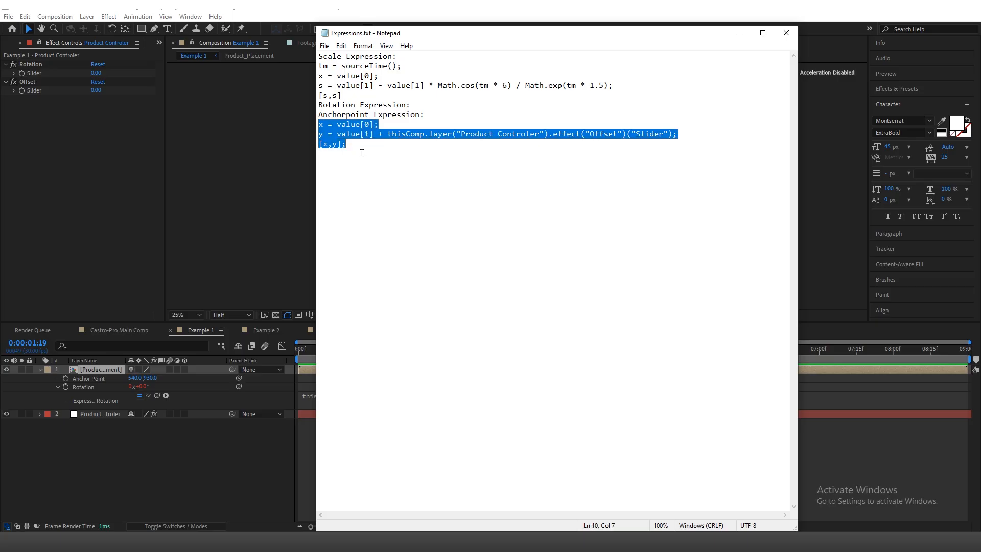
left_click(169, 468)
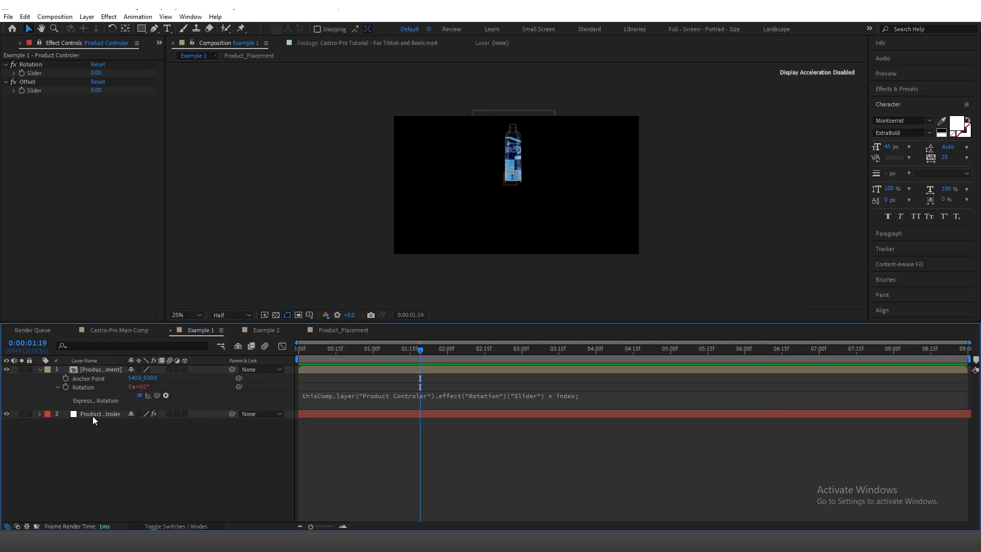
left_click(65, 378, "alt")
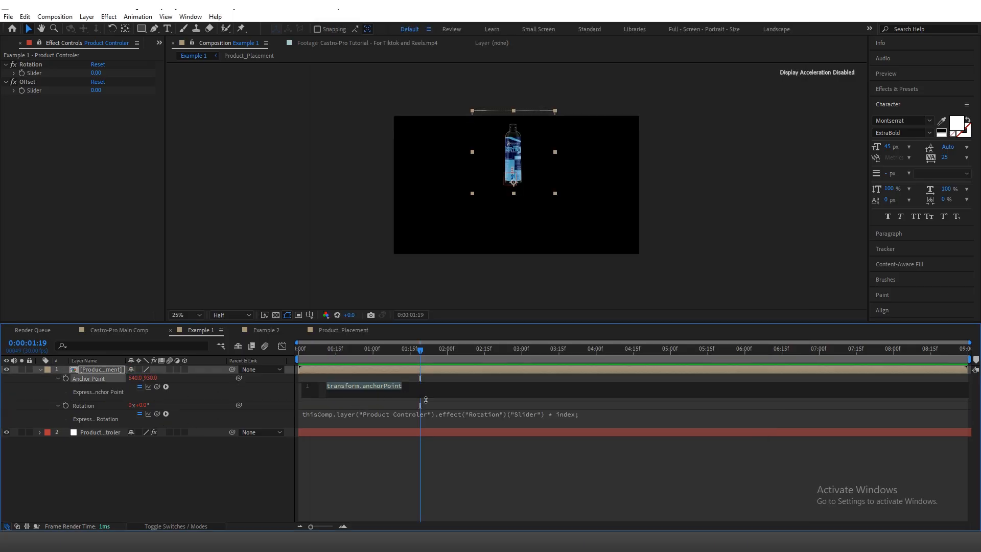
key("ctrl+v")
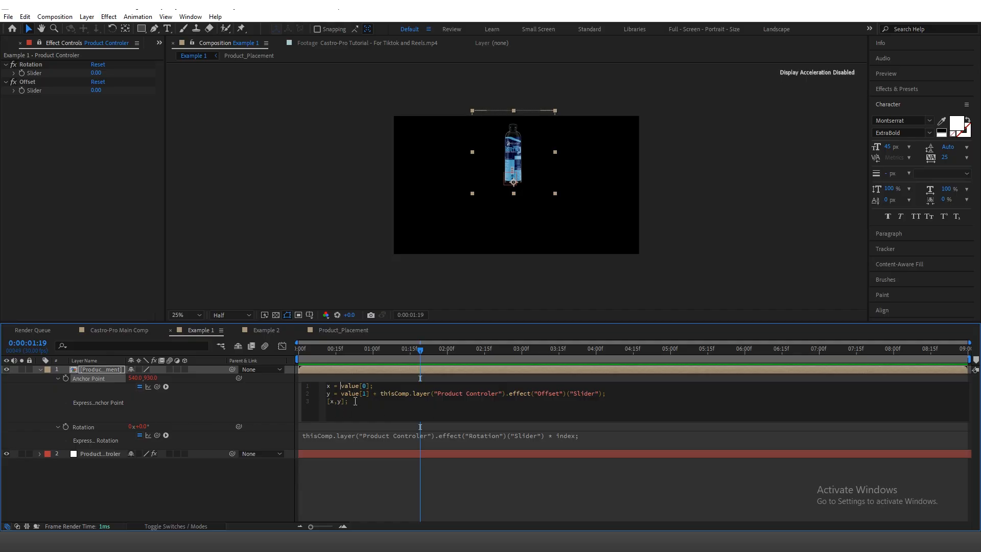
left_click(227, 409)
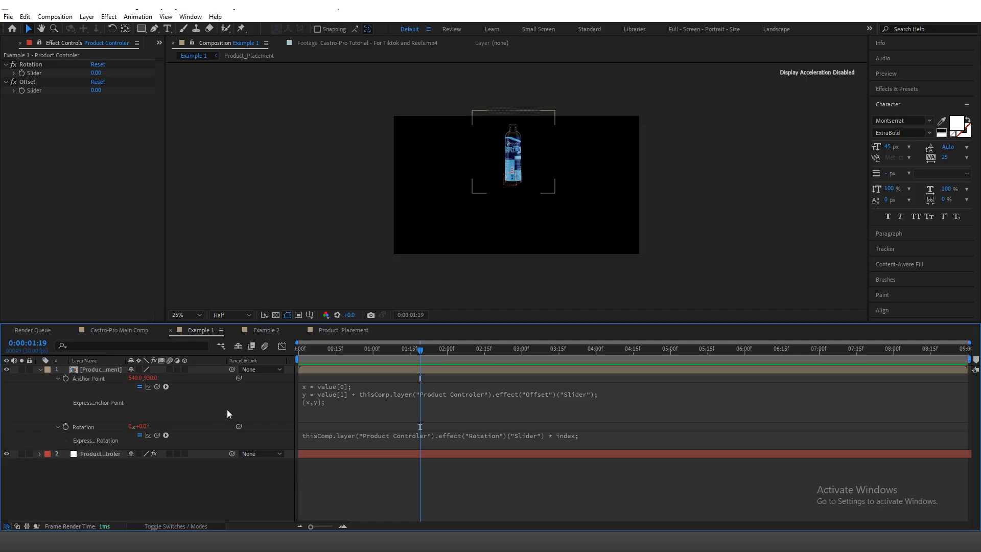
Step: Duplicate the Product_Placement layer until Example 1 contains seven copies, and collapse the original layer's properties
left_click(96, 369)
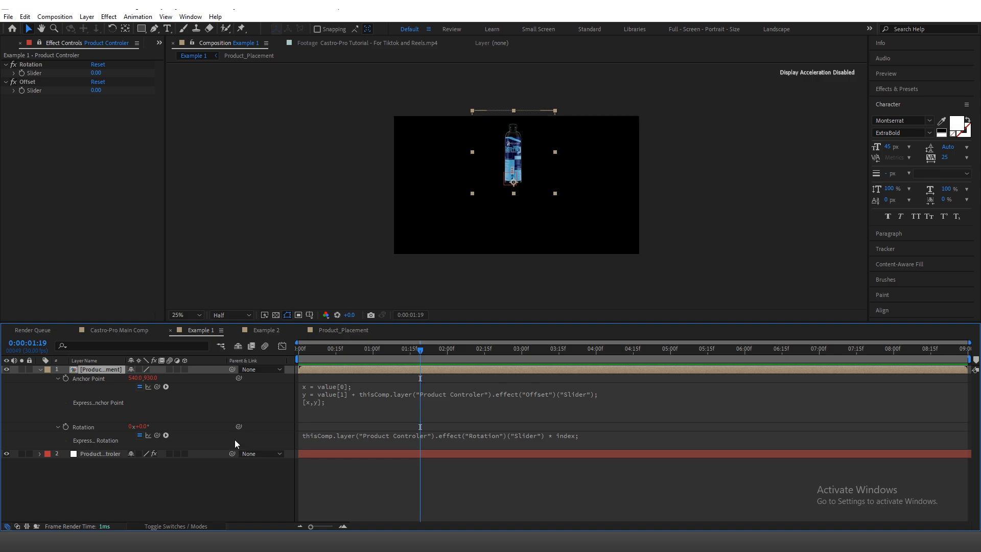
left_click(255, 387)
left_click(328, 369)
key("ctrl+d")
key("ctrl+d")
key("ctrl+d")
key("ctrl+d")
key("ctrl+d")
key("ctrl+d")
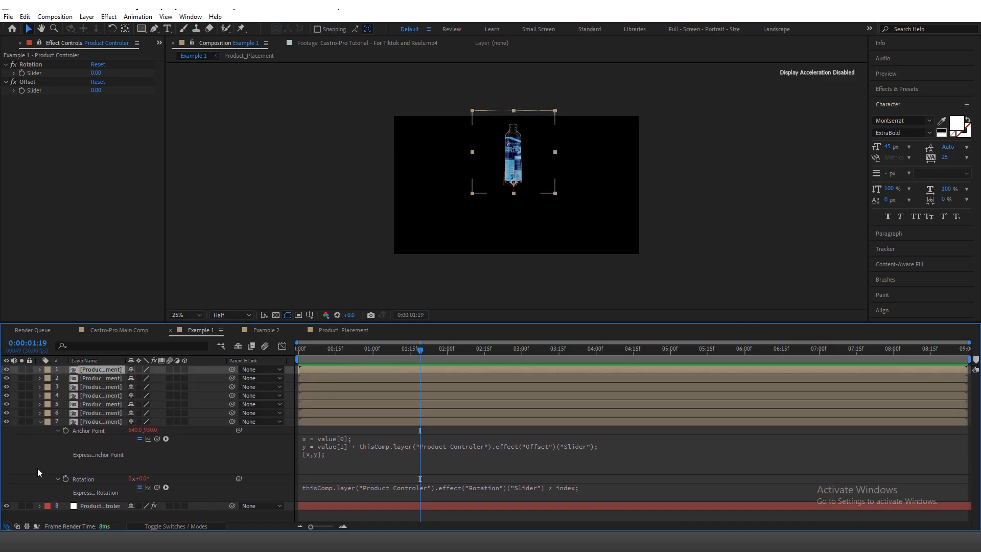
left_click(41, 421)
Step: Test the Product Controler with the Rotation slider at 52 and the Offset slider at 45, and reset both effects
left_click(91, 430)
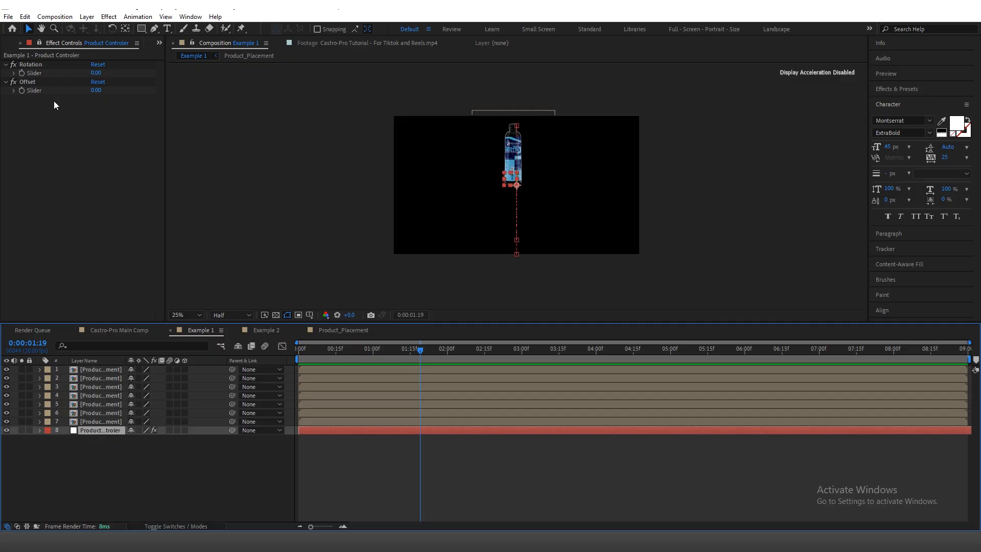
left_click_drag(96, 73, 144, 110)
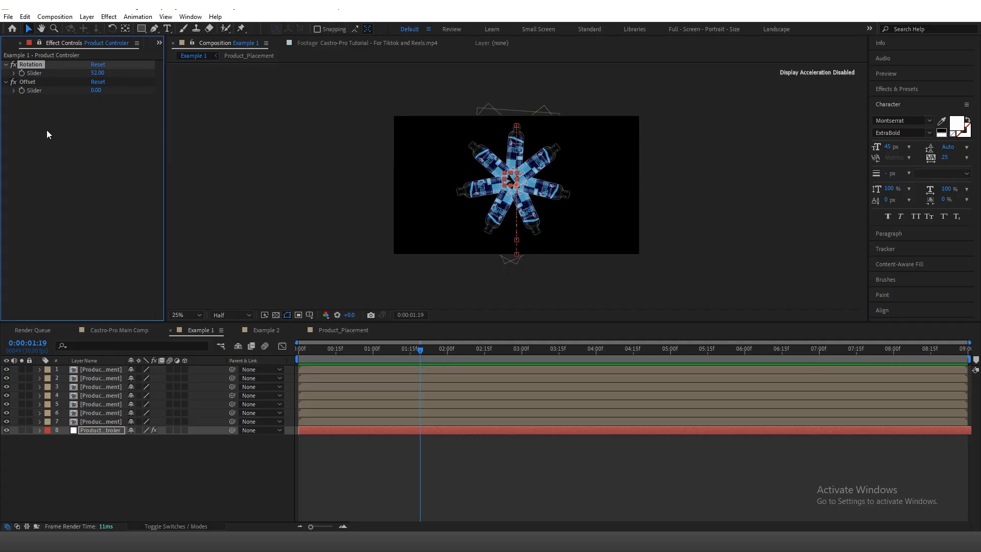
left_click_drag(96, 90, 122, 91)
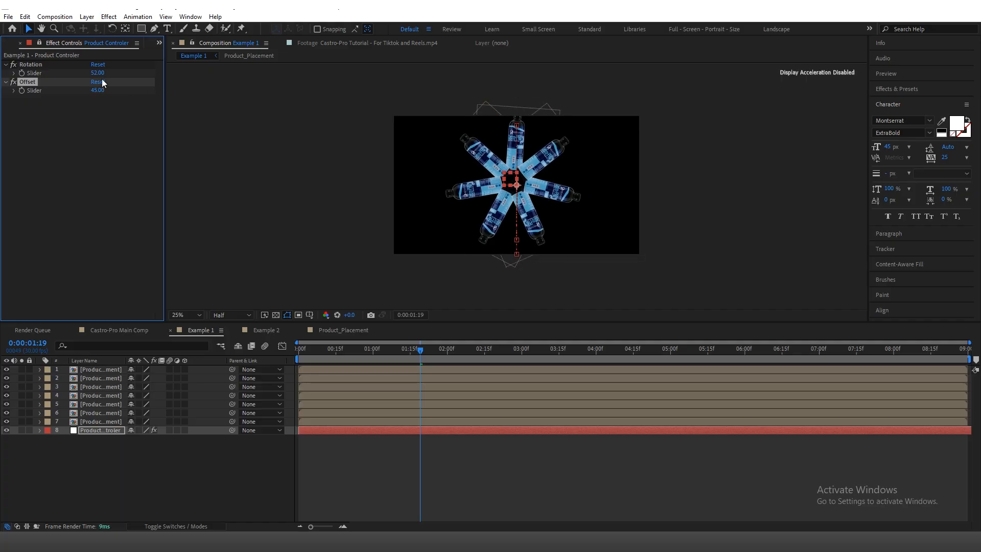
left_click(97, 65)
left_click(98, 82)
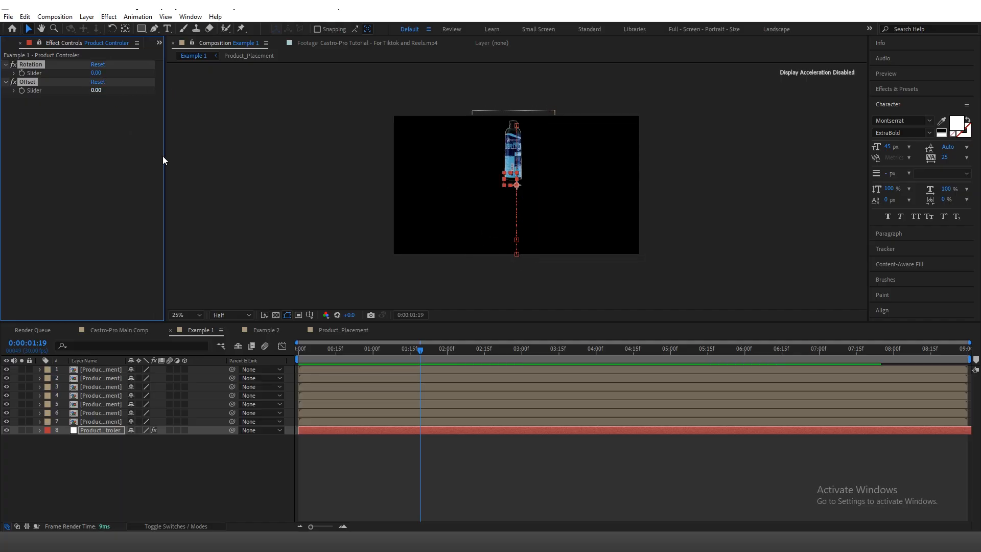
Step: Reveal the Position keyframes of the Product Controler layer in Example 1
left_click_drag(349, 354, 419, 355)
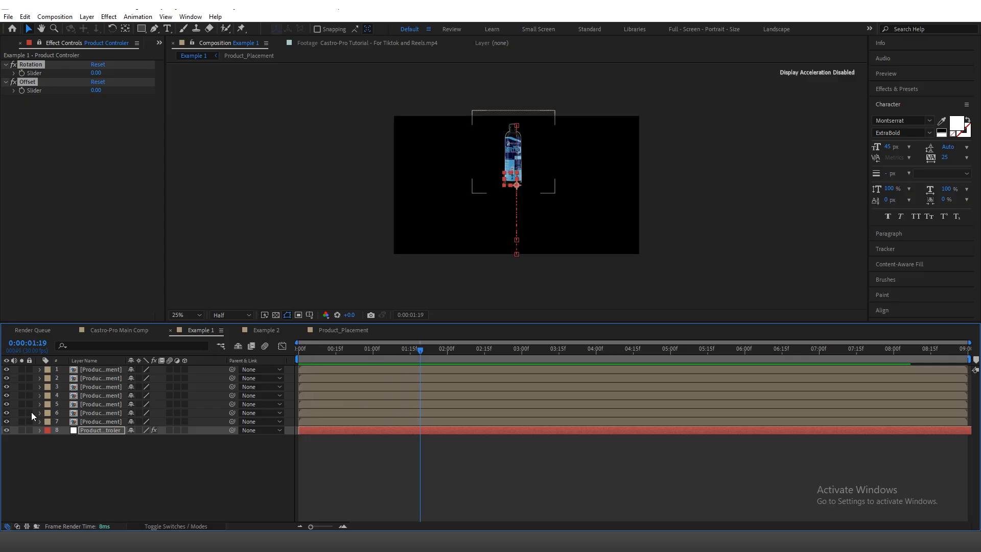
left_click(108, 370)
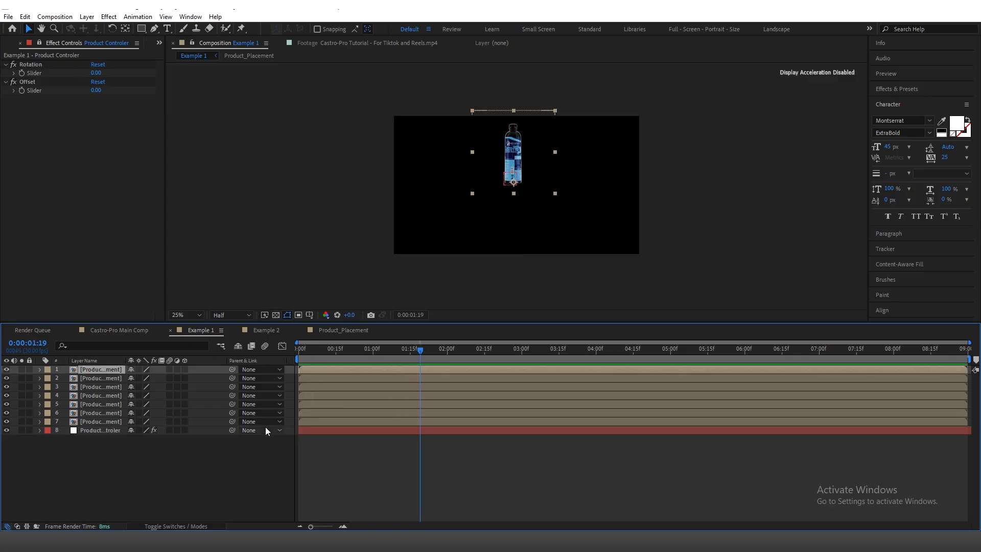
left_click(312, 429)
key("p")
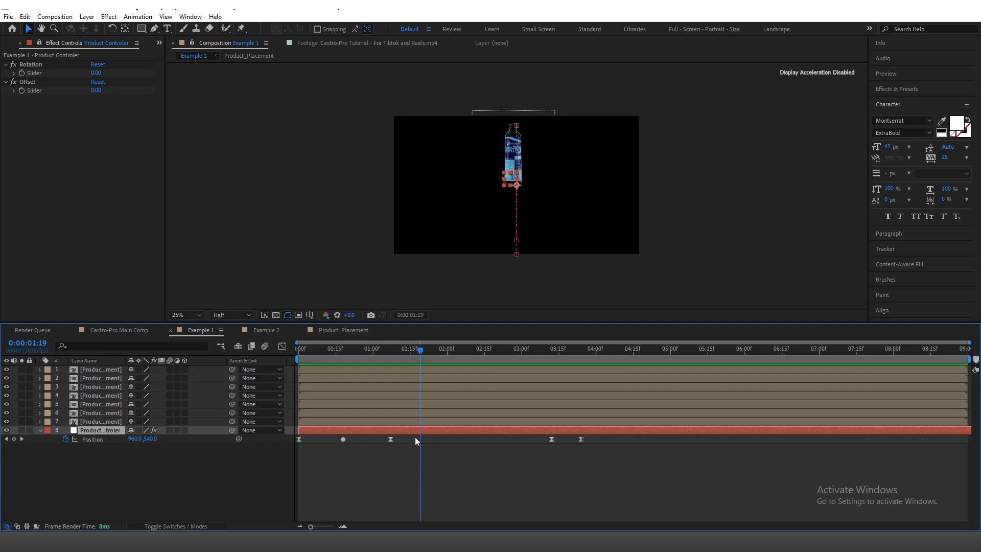
Step: With the current time at 0:00:02:13, parent all seven Product_Placement layers to the Product Controler layer
left_click_drag(441, 354, 479, 354)
left_click(477, 355)
left_click(94, 372)
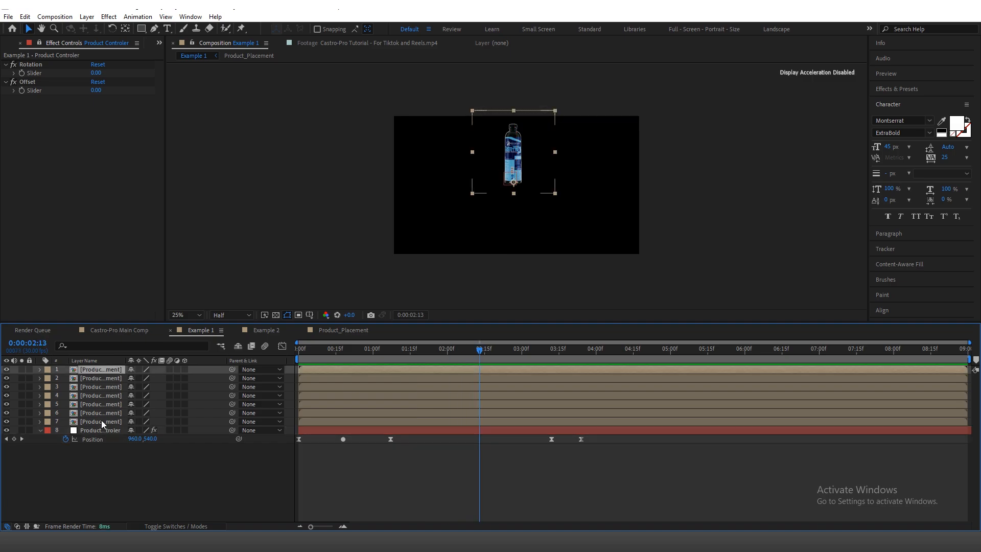
left_click(101, 421, "shift")
left_click_drag(232, 369, 99, 431)
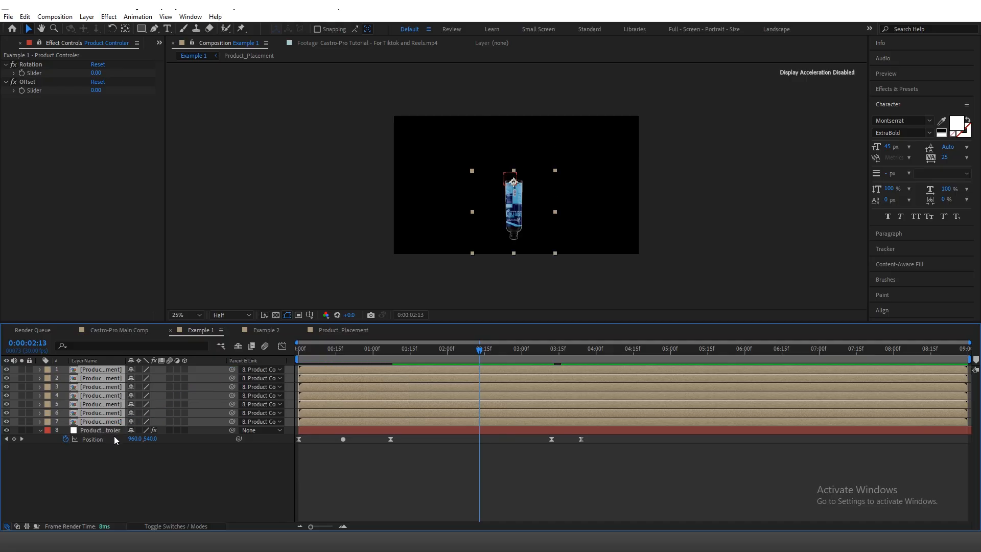
Step: Play Example 1 from the start to check how the bottles follow the Product Controler's Position animation
left_click(116, 474)
left_click(93, 430)
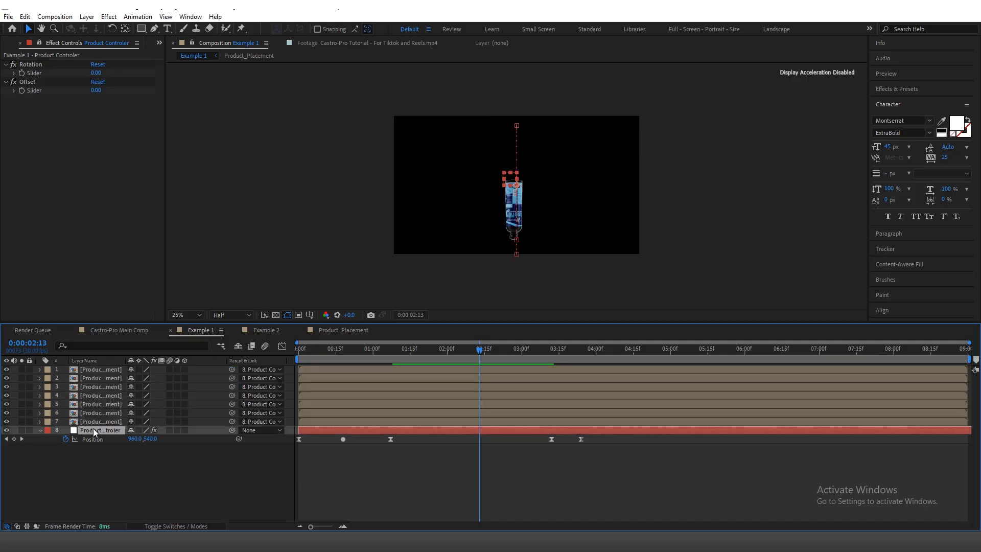
left_click_drag(412, 350, 290, 354)
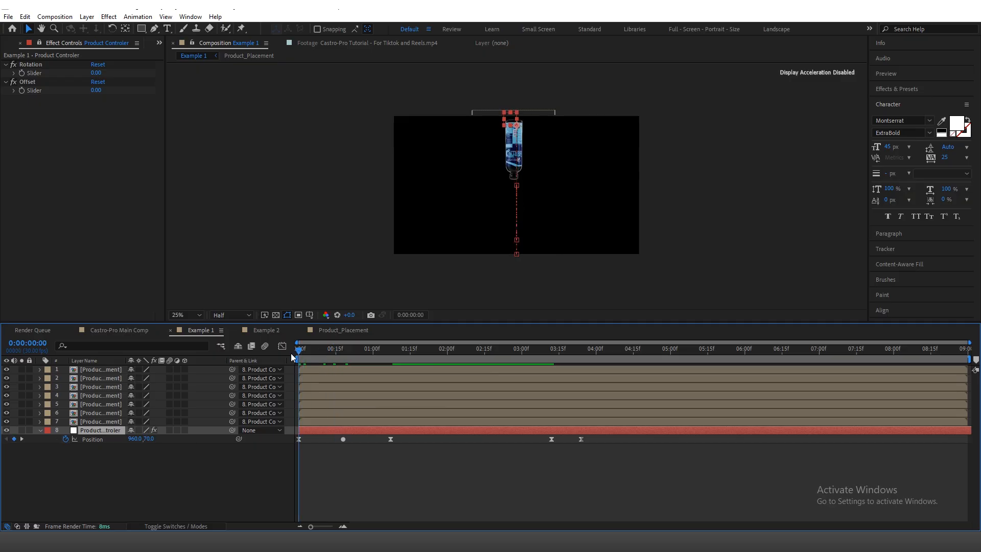
key("space")
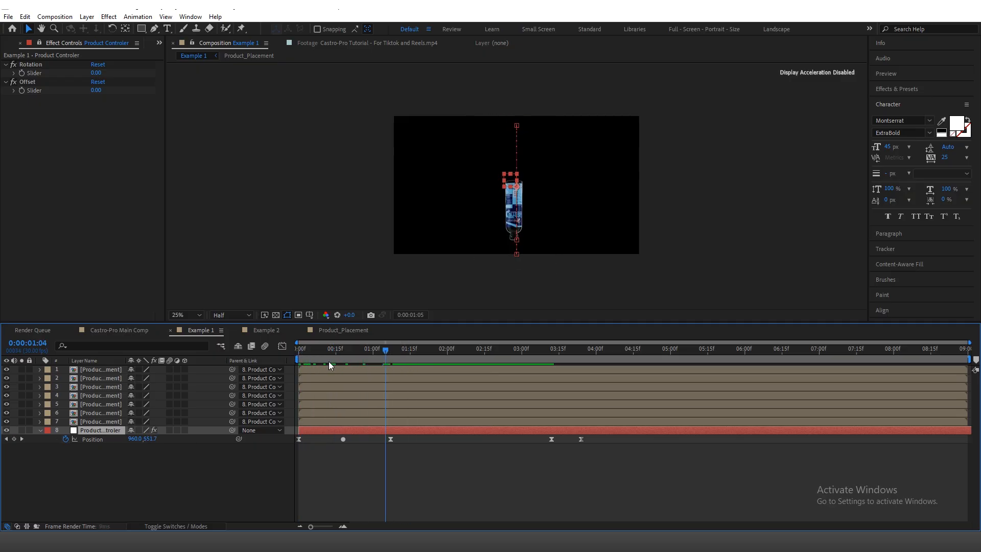
key("space")
Step: Enable keyframing for the Product Controler's Rotation slider, reveal its keyframes, and place the first one, valued 0, at 0:00:00:23
left_click_drag(443, 363, 345, 392)
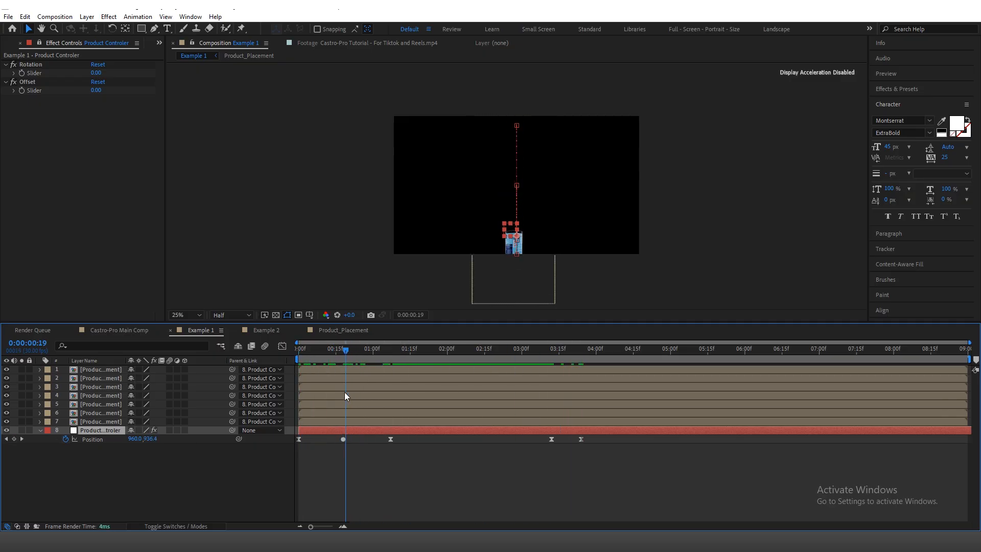
left_click(28, 64)
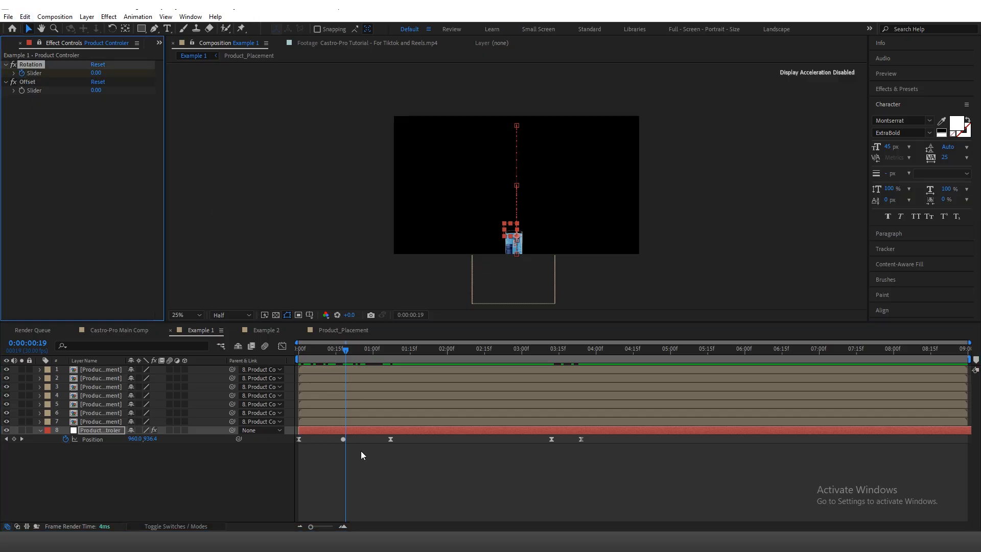
key("u")
mouse_move(338, 351)
left_mouse_down()
mouse_move(364, 361)
mouse_move(336, 351)
mouse_move(298, 356)
mouse_move(356, 358)
left_mouse_up()
left_click_drag(346, 448, 358, 447)
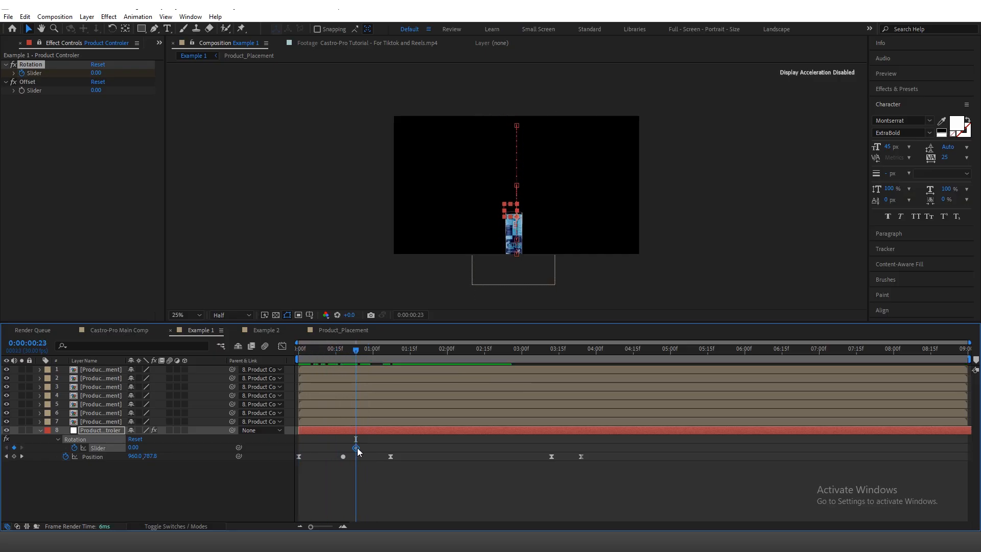
Step: Set the Product Controler's Rotation slider to 36 at 0:00:01:13
key("shift+Page_Down")
key("shift+Page_Down")
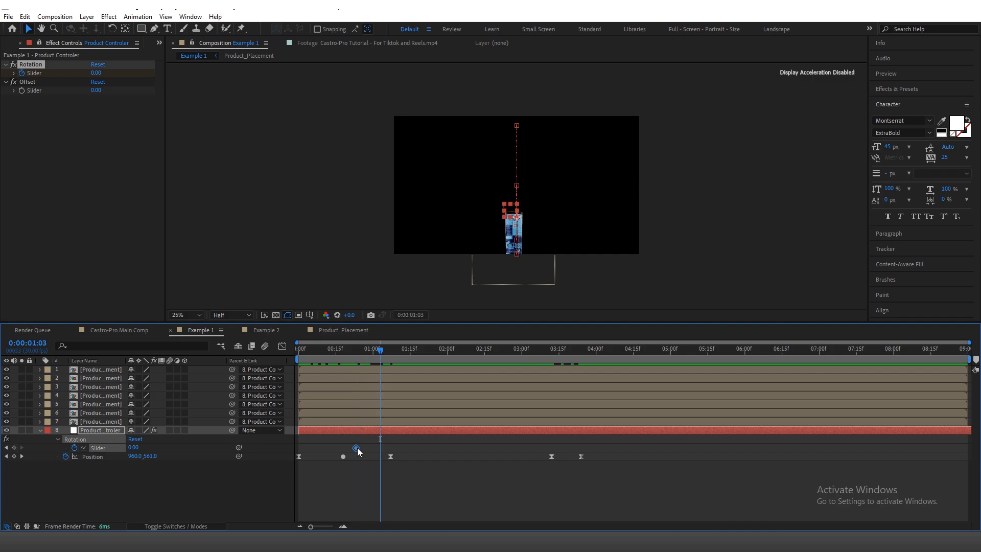
left_click(97, 73)
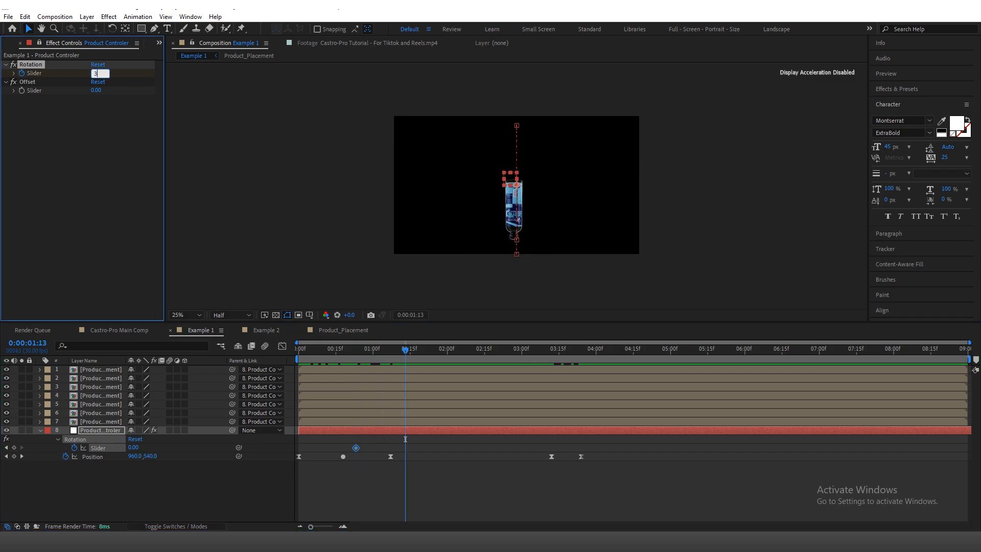
key("Return")
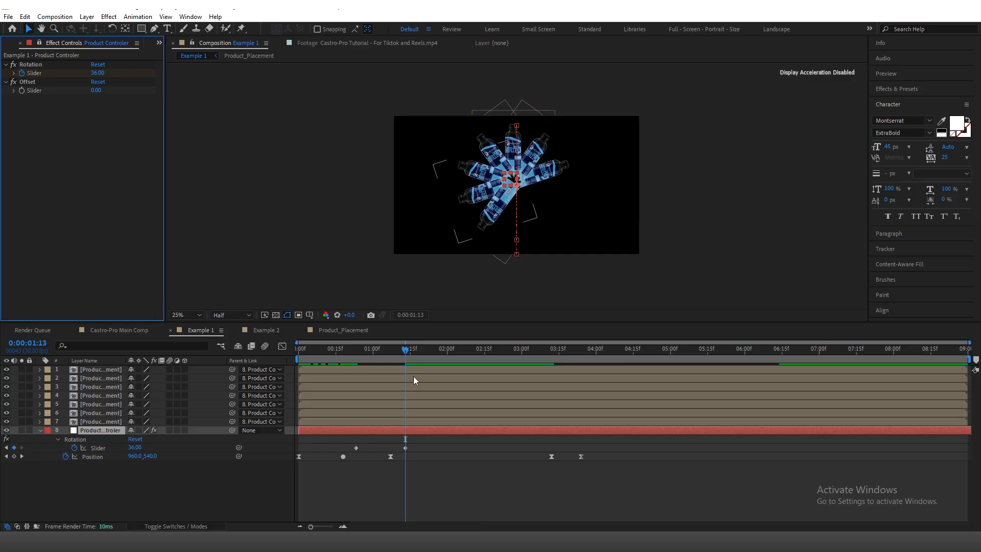
Step: Review the fan animation in Example 1 and examine the Product Controler's keyframe timing in Castro-Pro Main Comp
left_click_drag(419, 358, 584, 366)
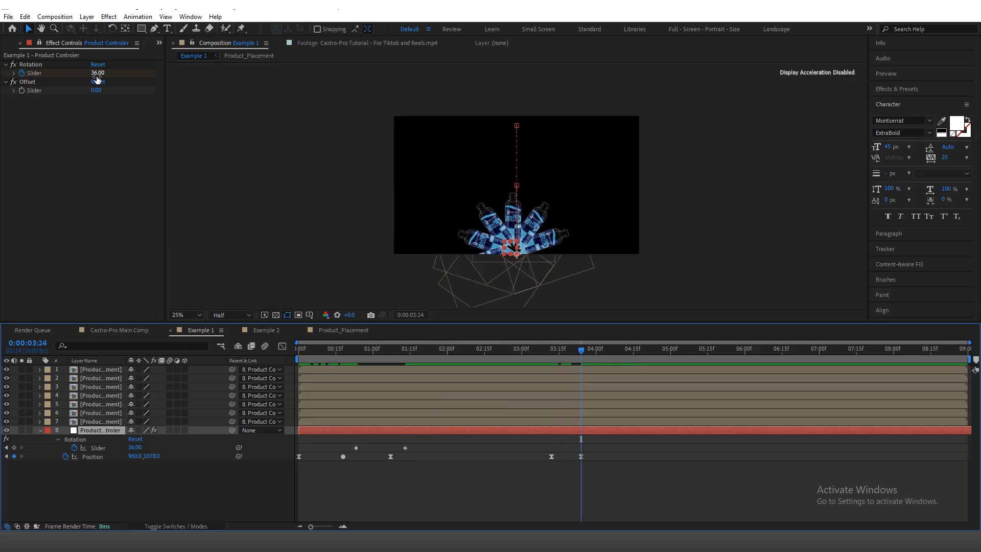
left_click_drag(402, 351, 487, 352)
left_click(110, 332)
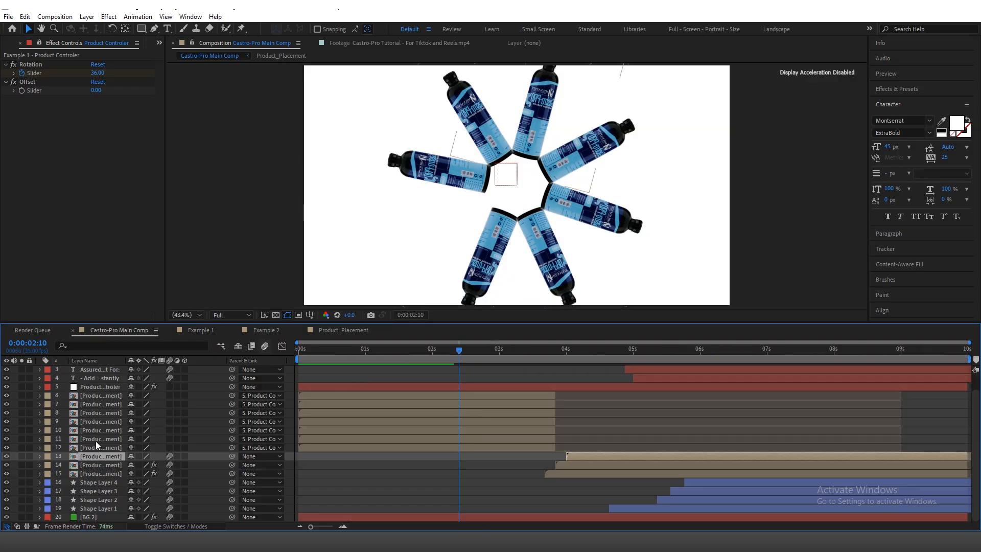
key("u")
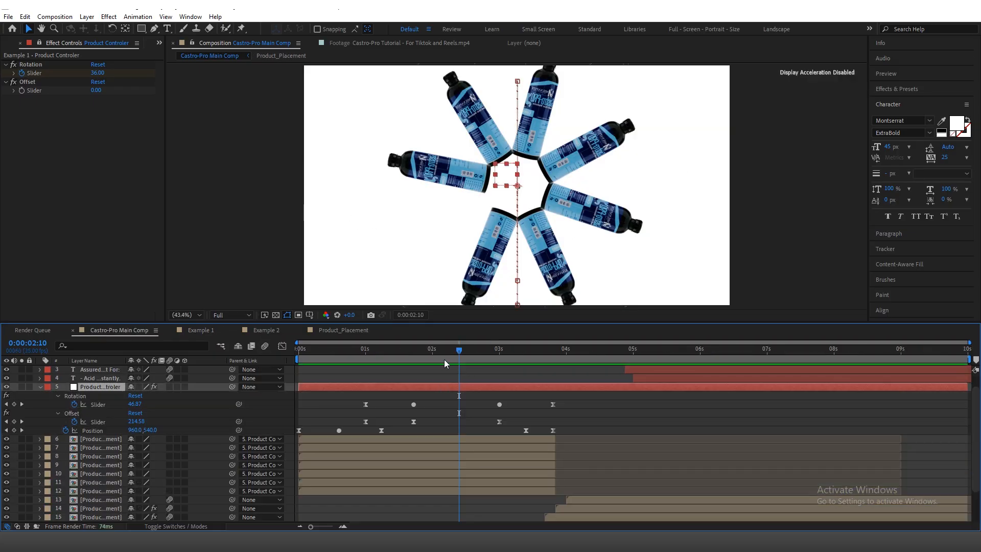
left_click_drag(442, 354, 368, 363)
left_click(333, 336)
left_click(370, 351)
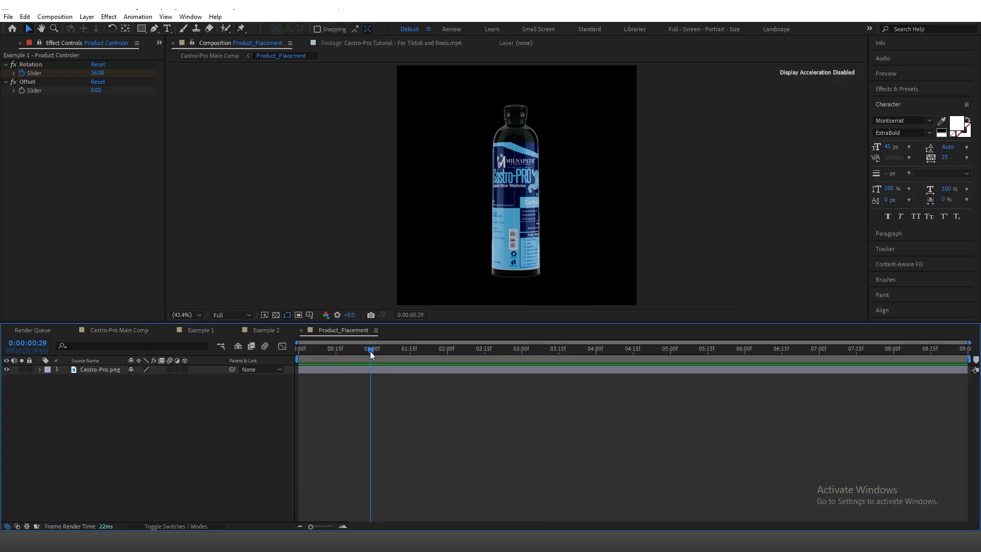
left_click(372, 368)
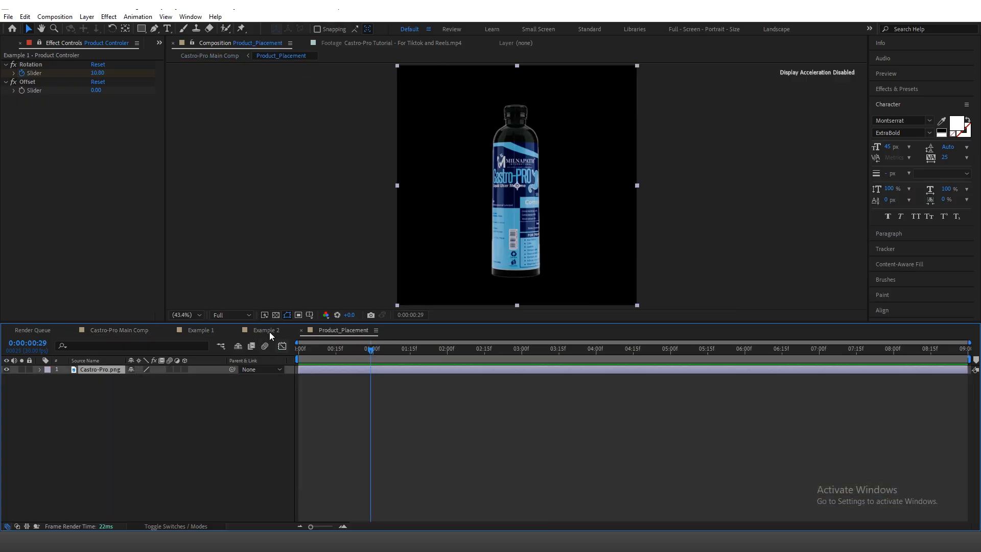
Step: In Example 1, move the first Rotation slider keyframe to 0:00:01:00 and the second to shortly after 0:00:01:20
left_click(197, 331)
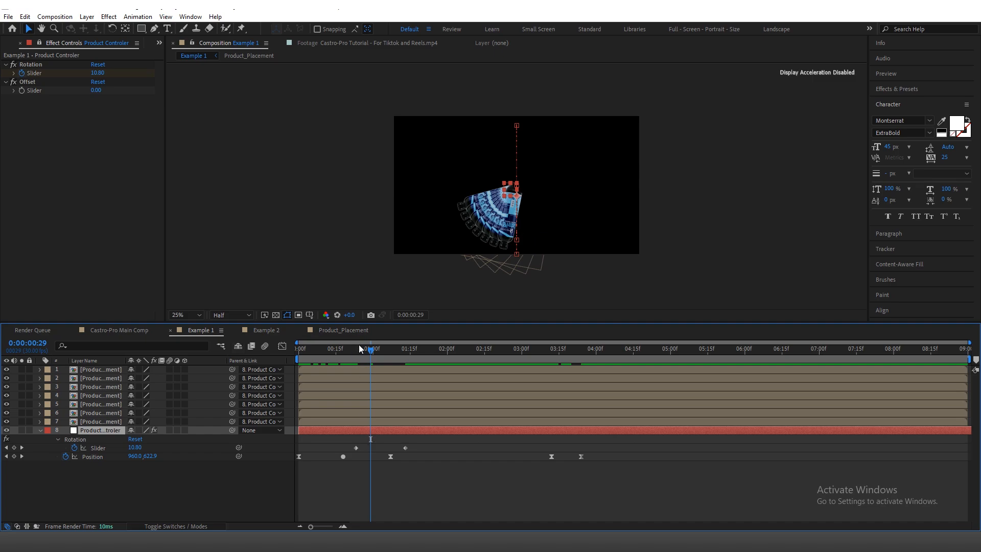
left_click(373, 353)
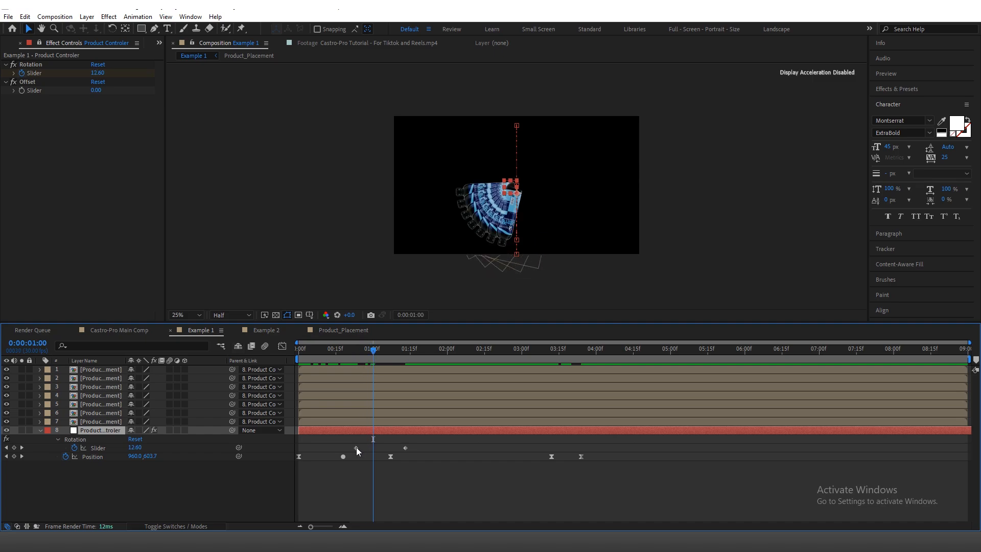
left_click_drag(356, 448, 374, 450)
key("space")
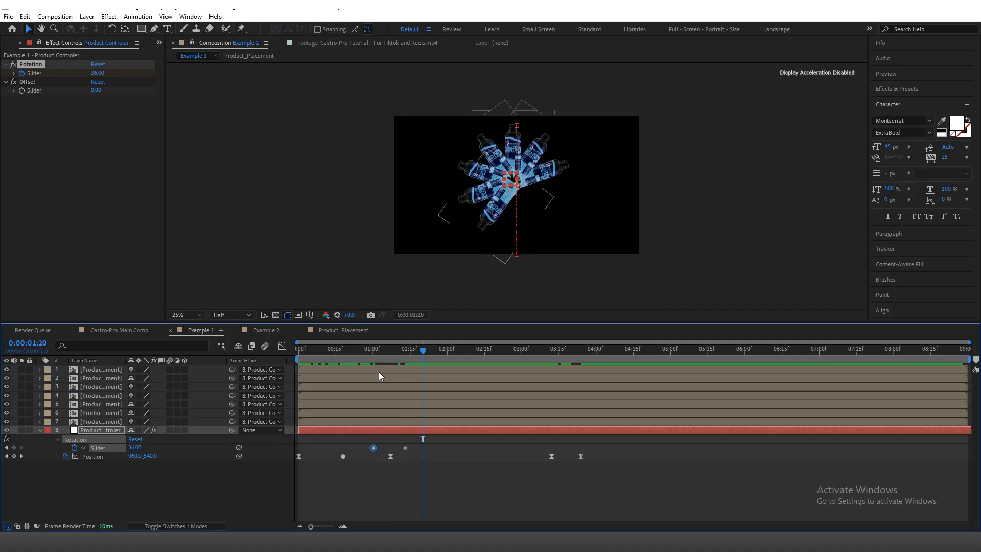
left_click_drag(407, 447, 435, 446)
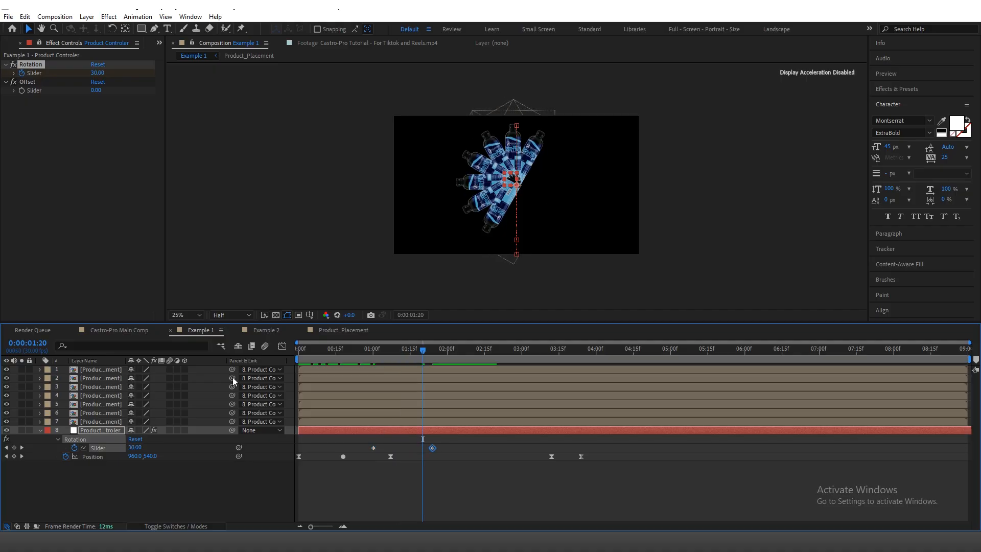
Step: Check the Product Controler's Rotation keyframe at 0:00:03:00 in Castro-Pro Main Comp and play the animation onward
left_click(125, 329)
left_click_drag(406, 353, 499, 350)
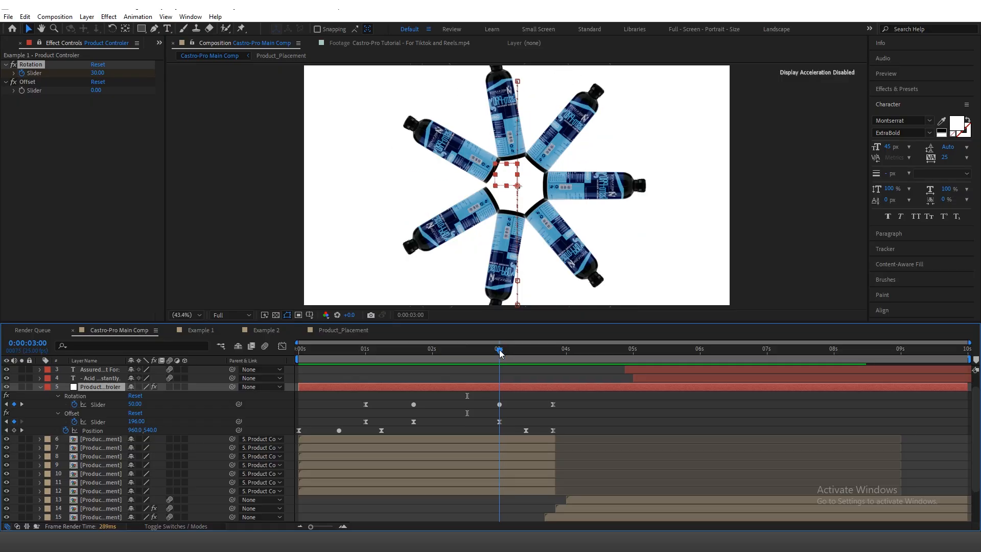
key("space")
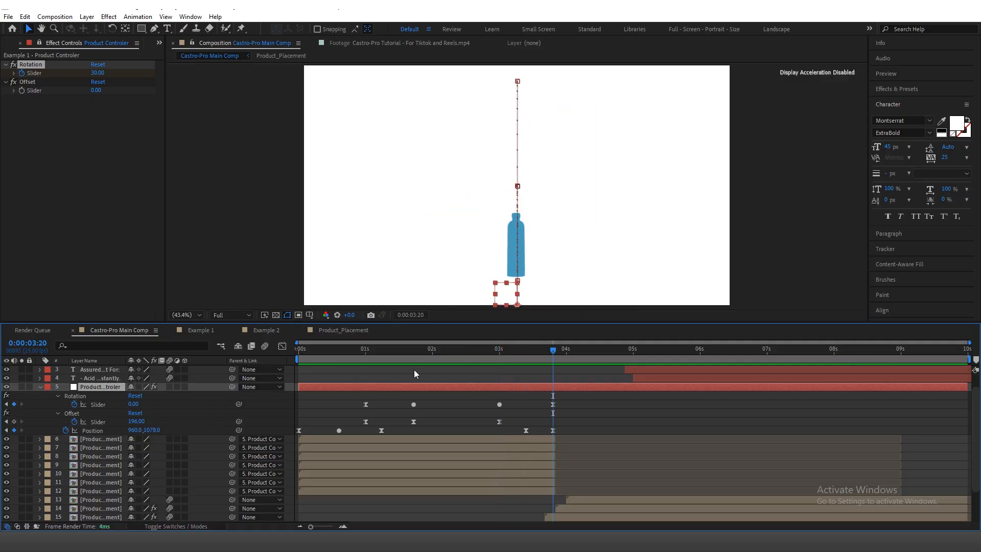
Step: In Example 1, set the Product Controler's Rotation slider to 50 at 0:00:03:00
left_click(203, 331)
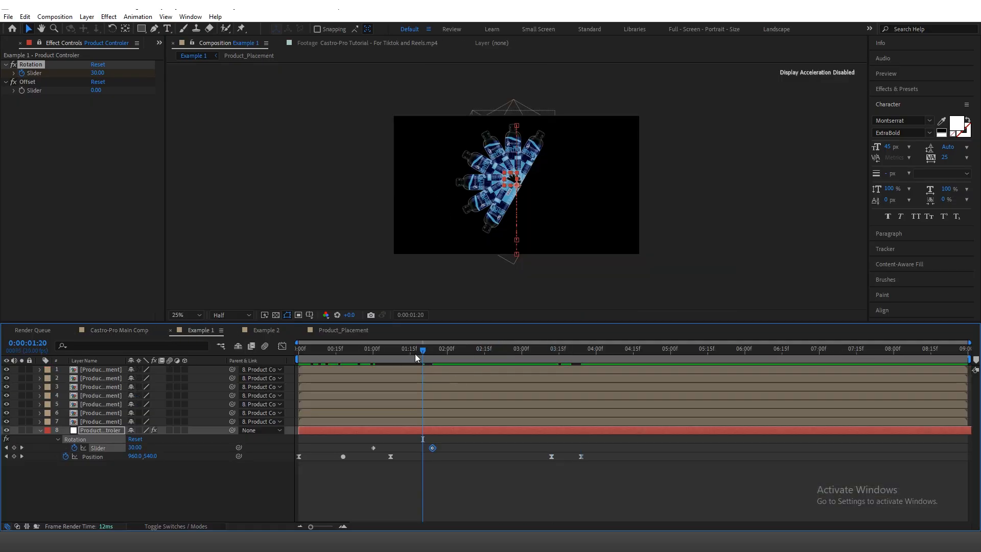
mouse_move(415, 354)
left_mouse_down()
mouse_move(368, 352)
mouse_move(444, 365)
mouse_move(522, 357)
left_mouse_up()
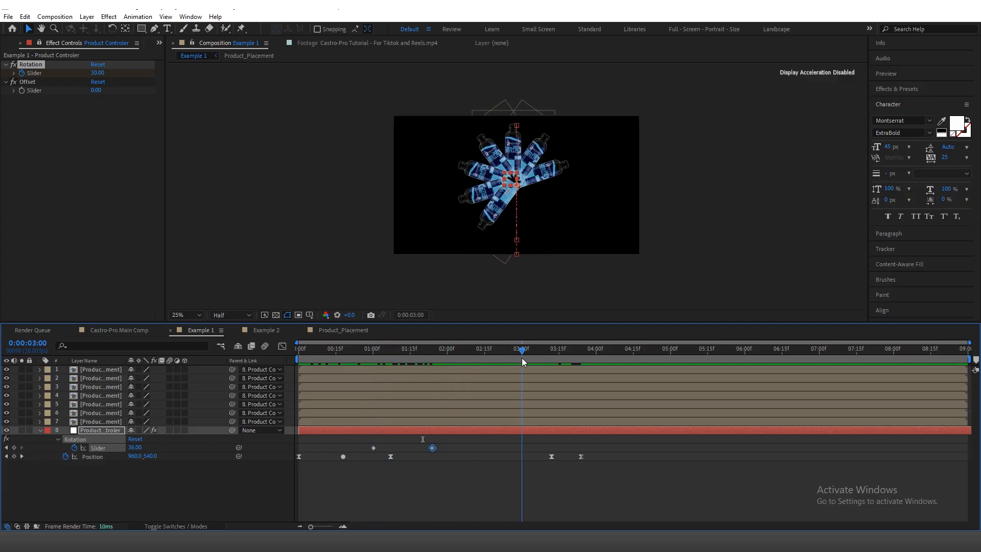
left_click(134, 448)
type("50")
key("Return")
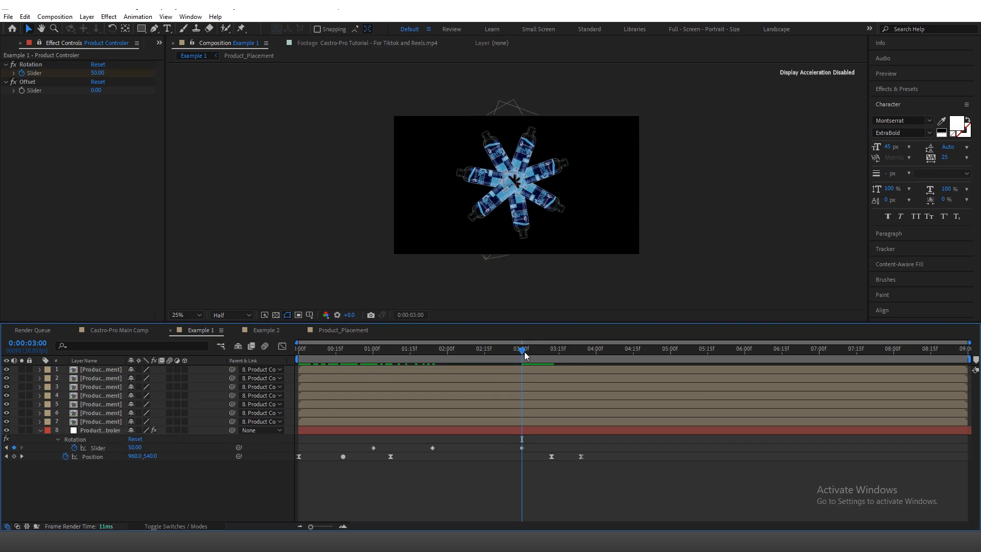
Step: Set the Product Controler's Rotation slider to 0 at 0:00:03:24
left_click_drag(531, 358, 582, 361)
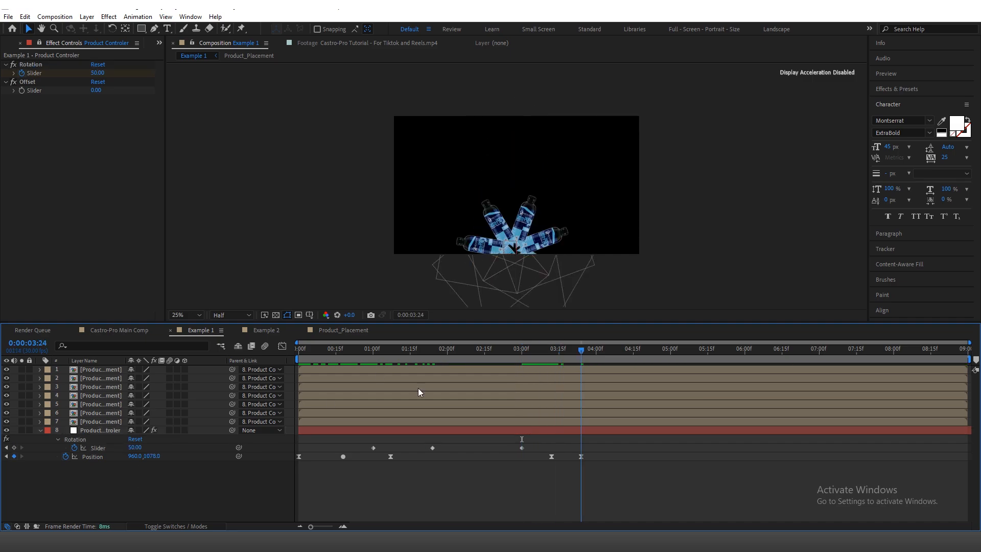
left_click(134, 447)
type("0")
key("Return")
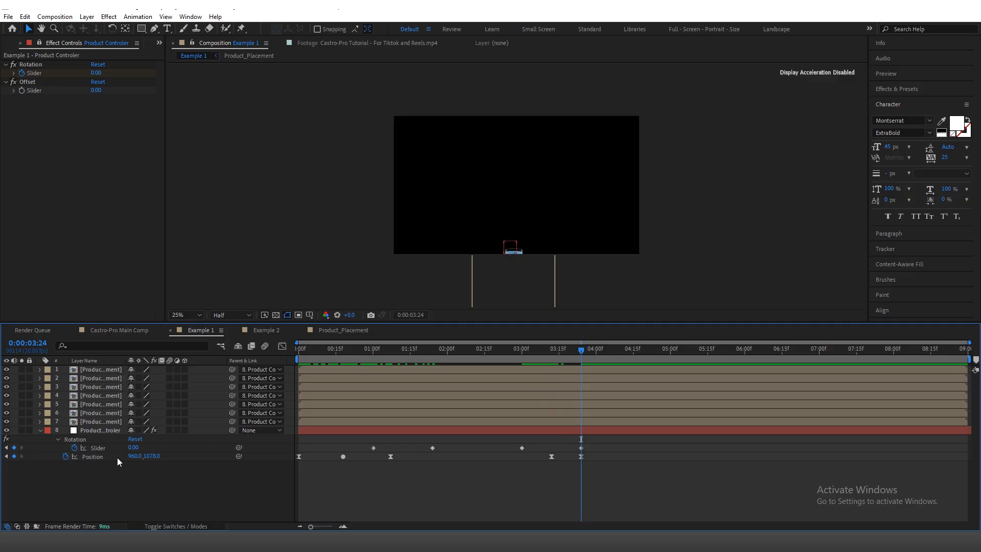
Step: Trim the ends of all seven bottle layers to 0:00:03:24
left_click_drag(583, 358, 588, 377)
left_click(587, 371)
left_click(581, 422, "shift")
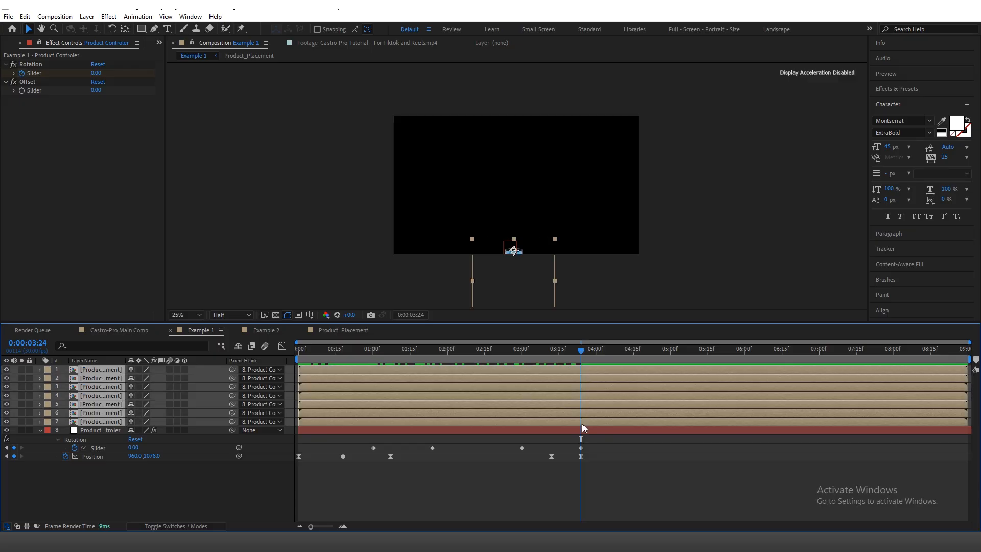
key("alt+bracketright")
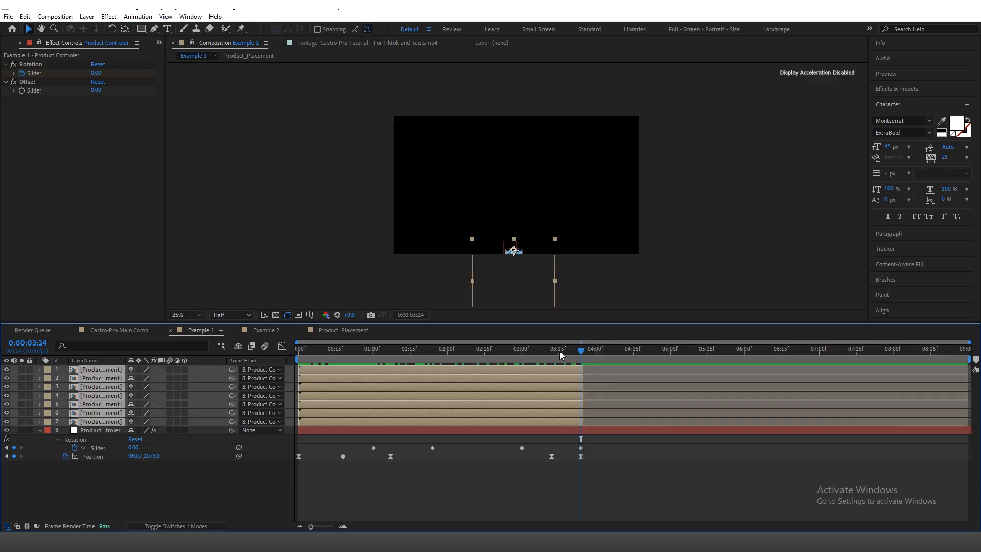
Step: Enable keyframing on the Product Controler's Offset slider at value 0 and place its first keyframe at 0:00:01:00
left_click_drag(545, 356, 286, 367)
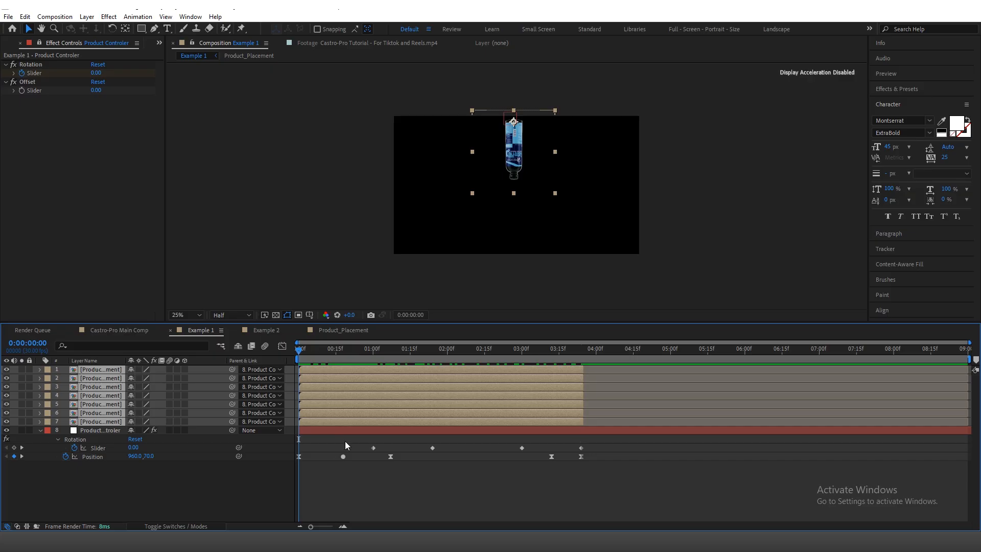
left_click(318, 430)
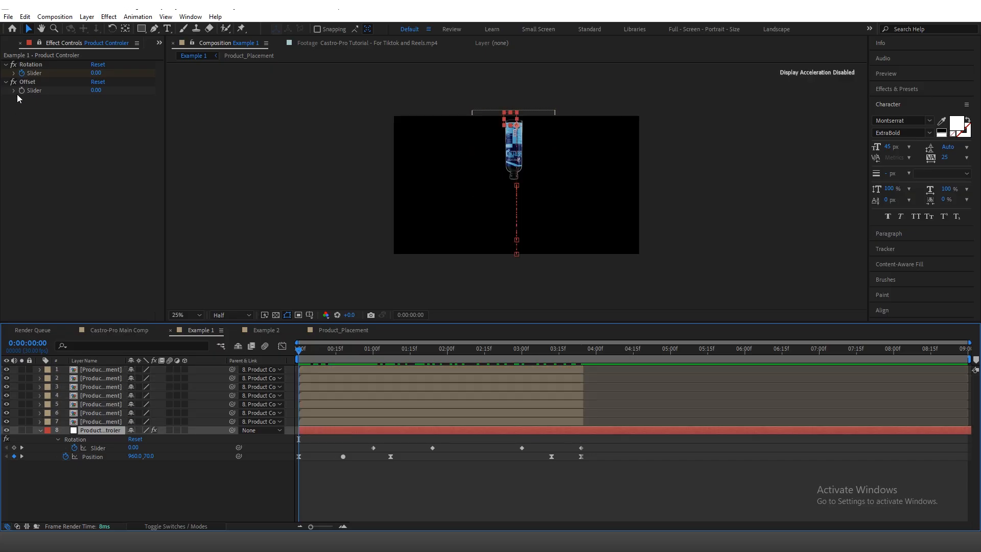
left_click(23, 82)
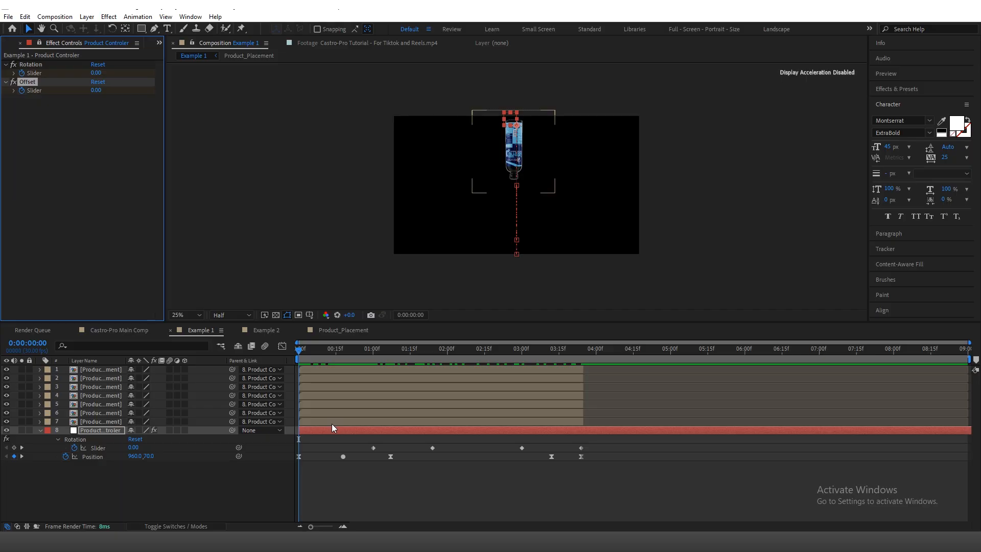
key("u")
key("u")
key("u")
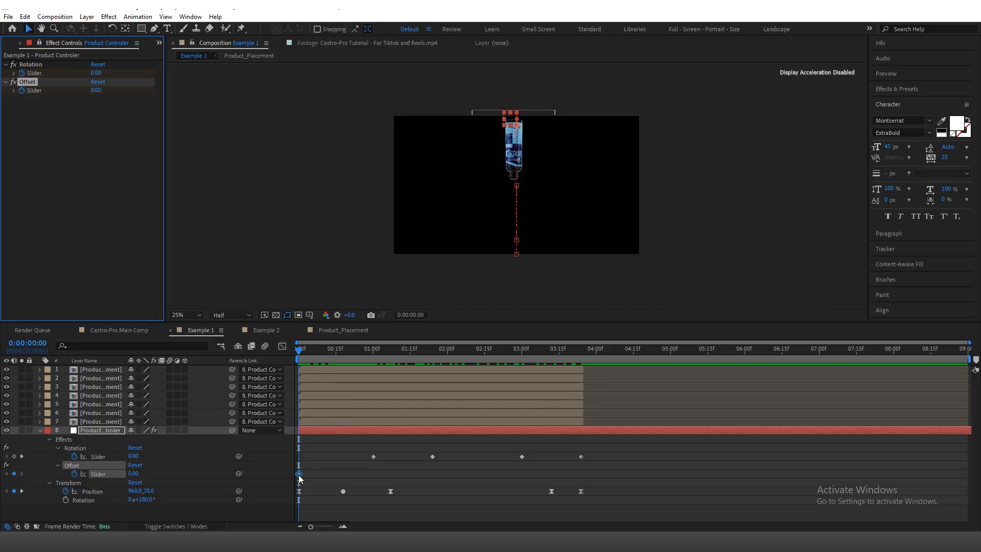
left_click_drag(299, 474, 372, 481)
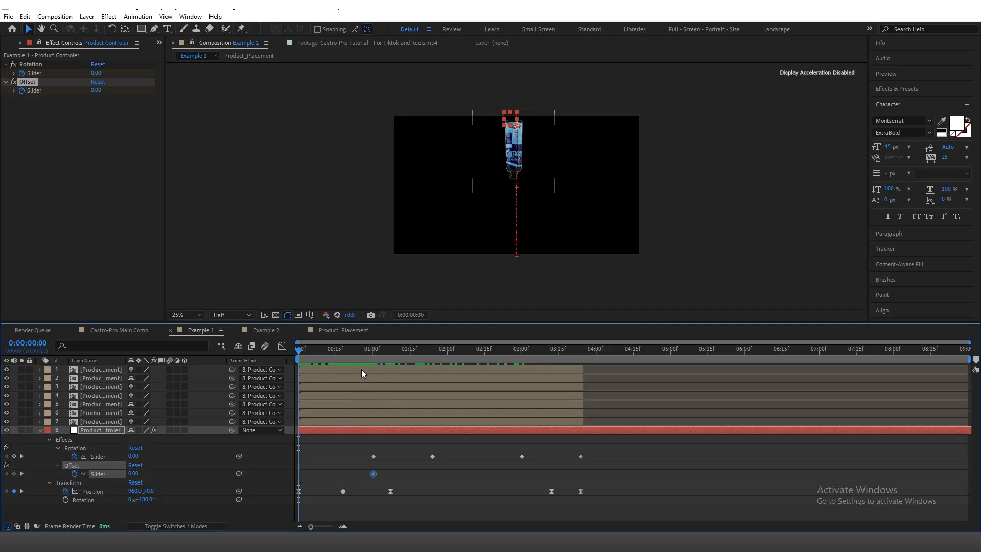
Step: Set the Product Controler's Offset slider to 246 at 0:00:01:24
key("space")
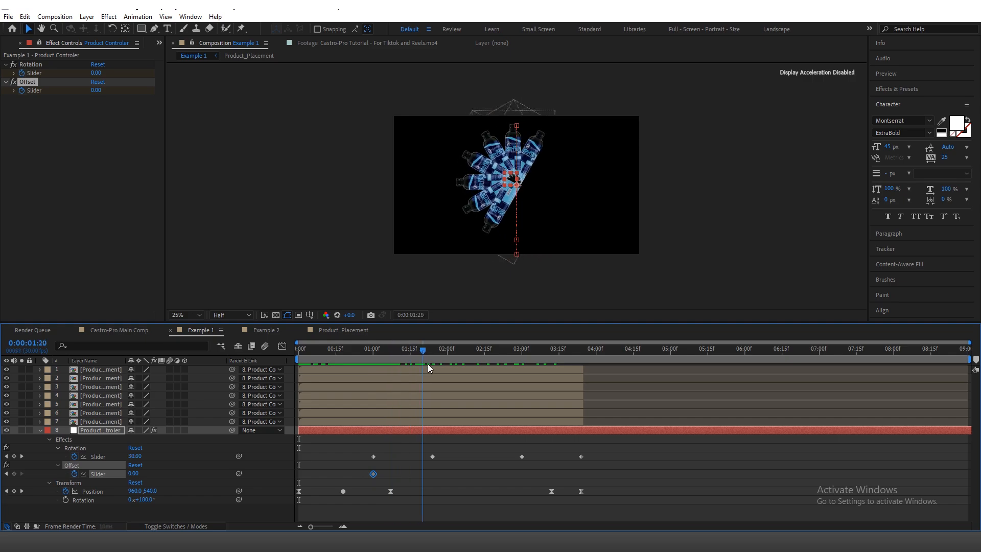
key("space")
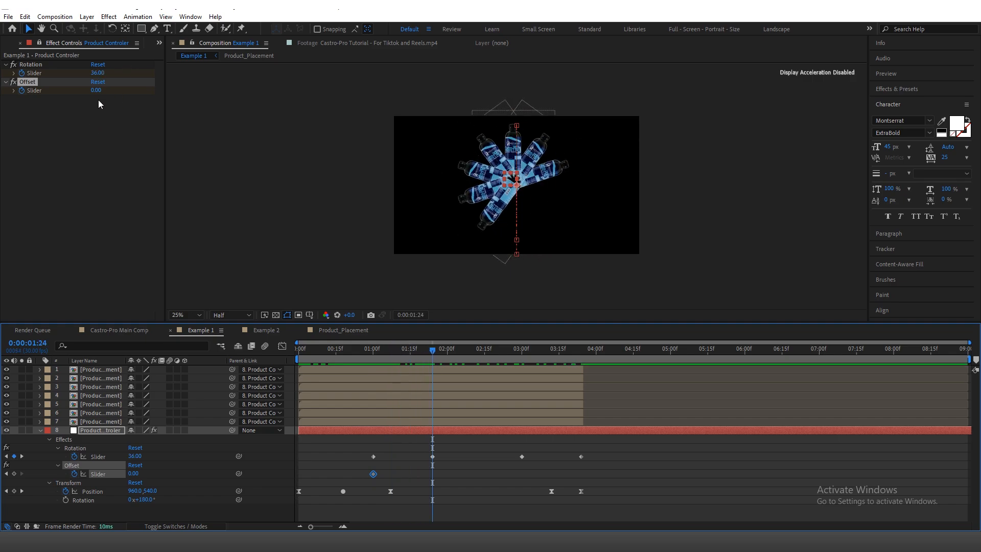
left_click_drag(98, 92, 210, 76)
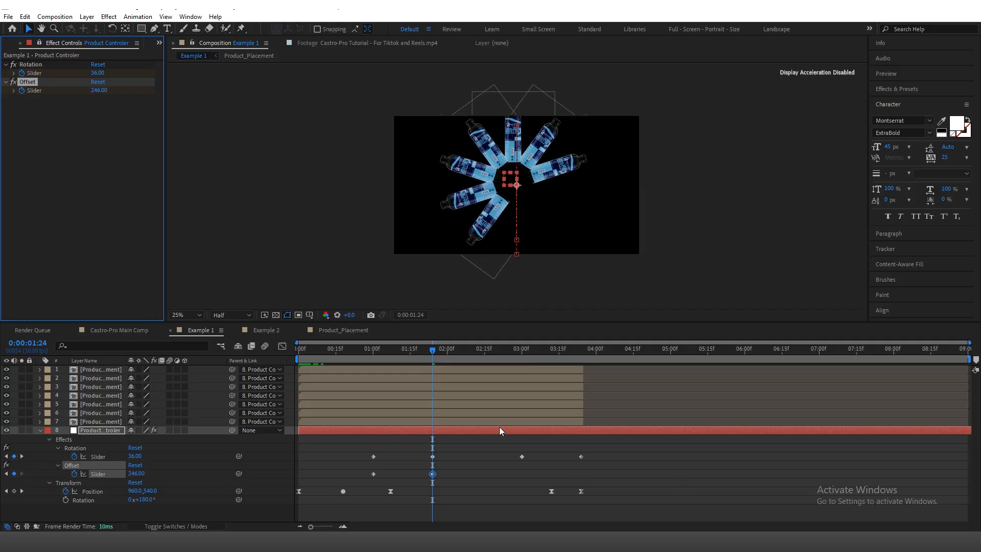
Step: Apply Easy Ease to both Offset slider keyframes and review the animation from the start
left_click_drag(433, 354, 522, 351)
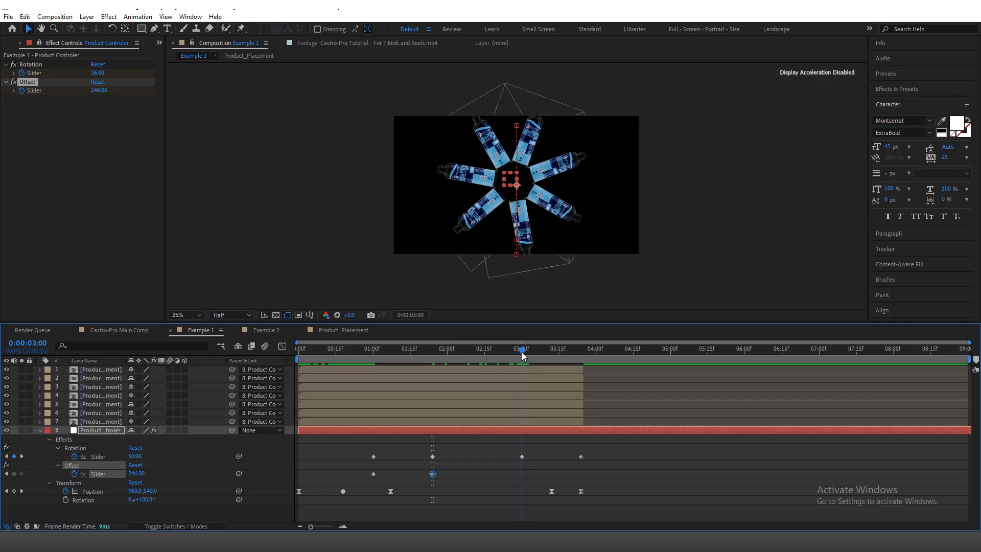
left_click_drag(362, 467, 451, 474)
key("F9")
left_click(449, 480)
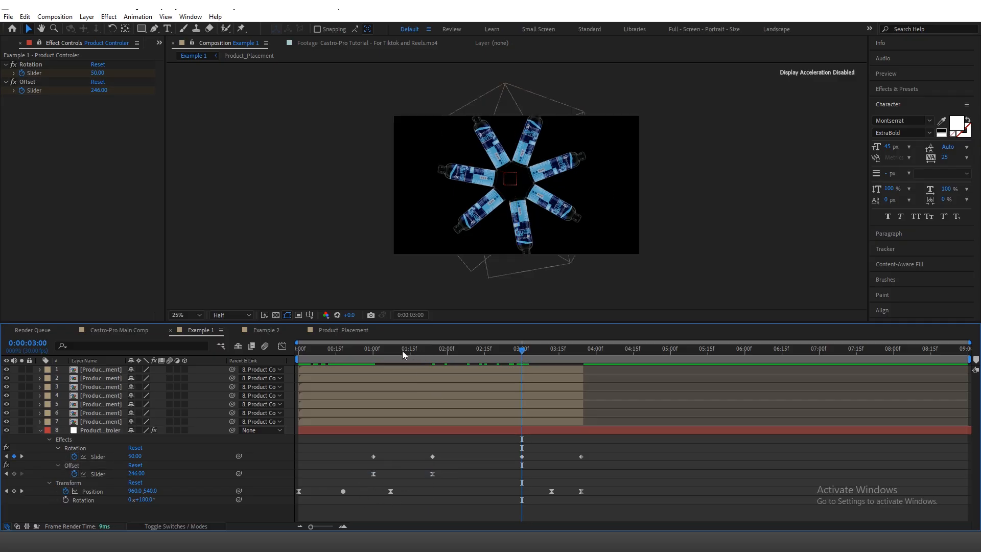
left_click_drag(399, 351, 572, 387)
key("Home")
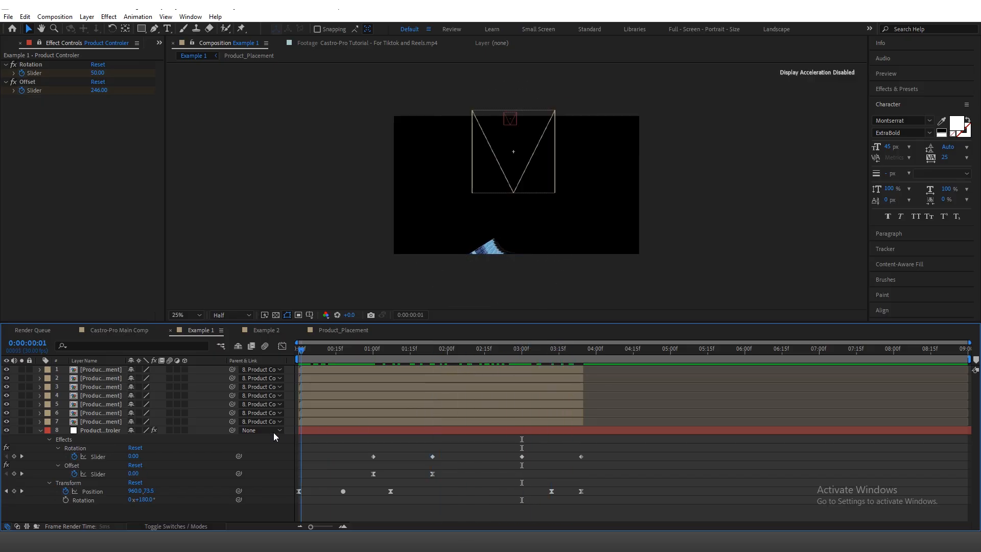
Step: Convert the two middle Rotation slider keyframes to Auto Bezier and apply Easy Ease to the first and last ones
left_click_drag(508, 459, 541, 472)
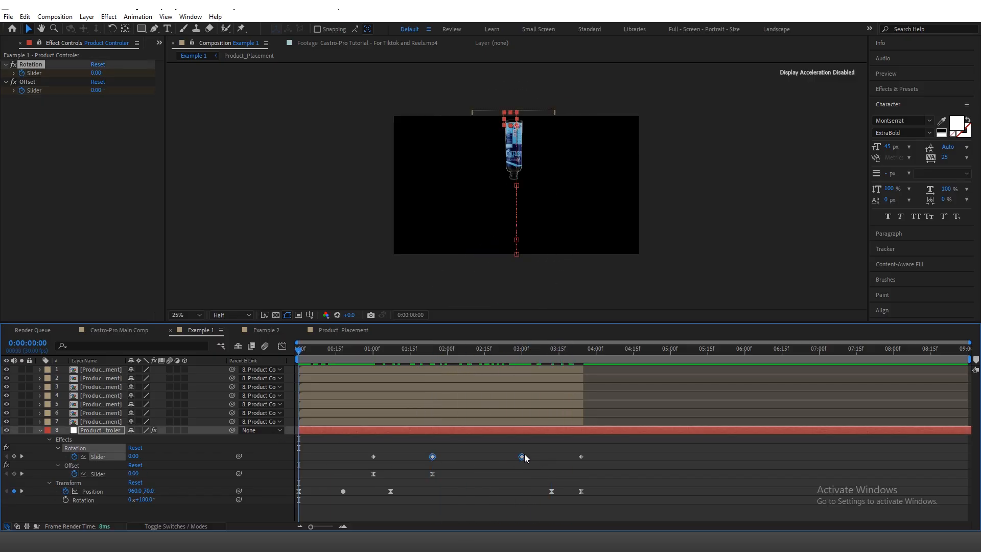
left_click(522, 457, "ctrl")
left_click_drag(364, 448, 390, 461)
left_click_drag(592, 458, 565, 476)
Step: Set the Product Controler's Y position to 630 at 0:00:03:24 and play the animation from the start
left_click_drag(511, 353, 577, 363)
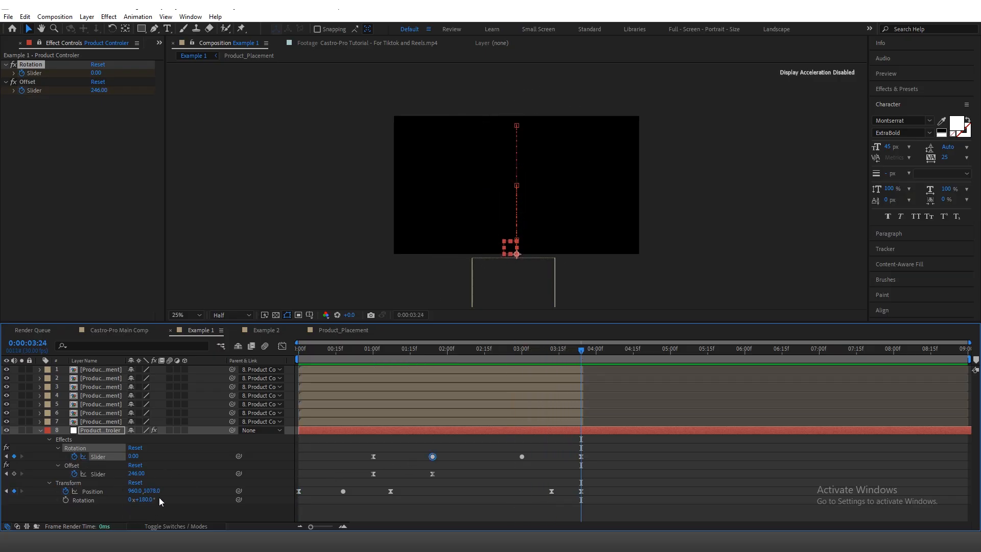
left_click_drag(145, 491, 43, 499)
left_click_drag(460, 354, 288, 364)
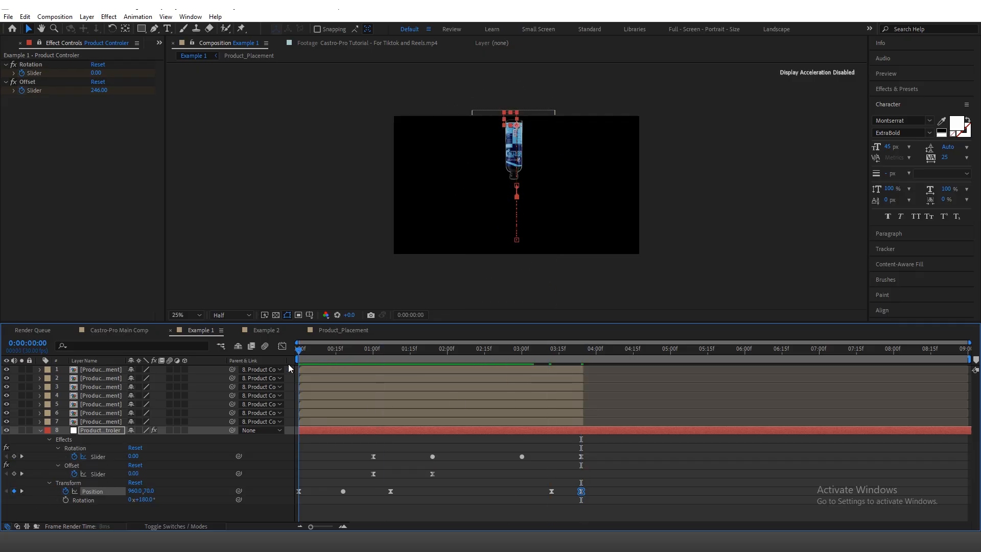
key("space")
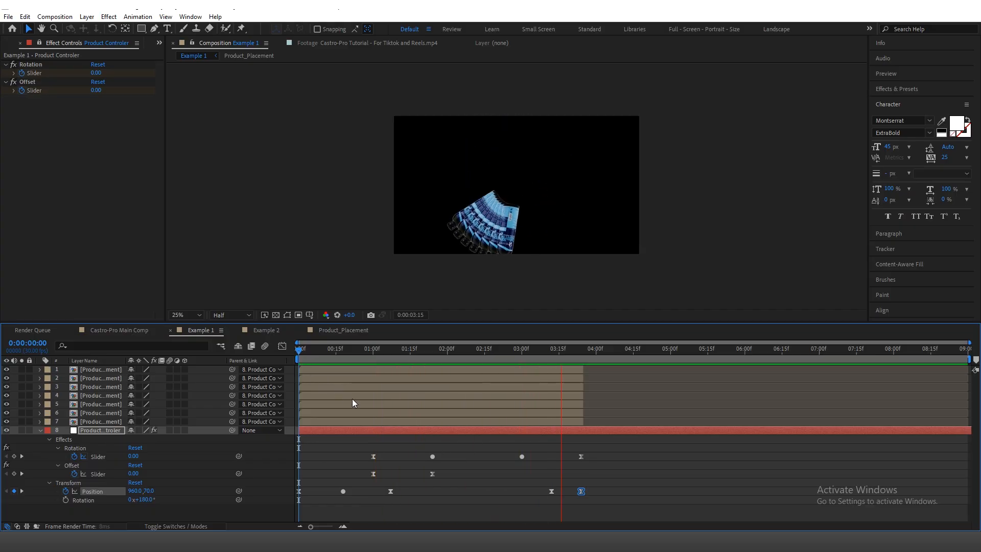
Step: Keyframe the Opacity of all seven bottle layers at 100% at 0:00:03:24 and 0:00:03:15
left_click(556, 369)
key("o")
left_click(570, 423, "shift")
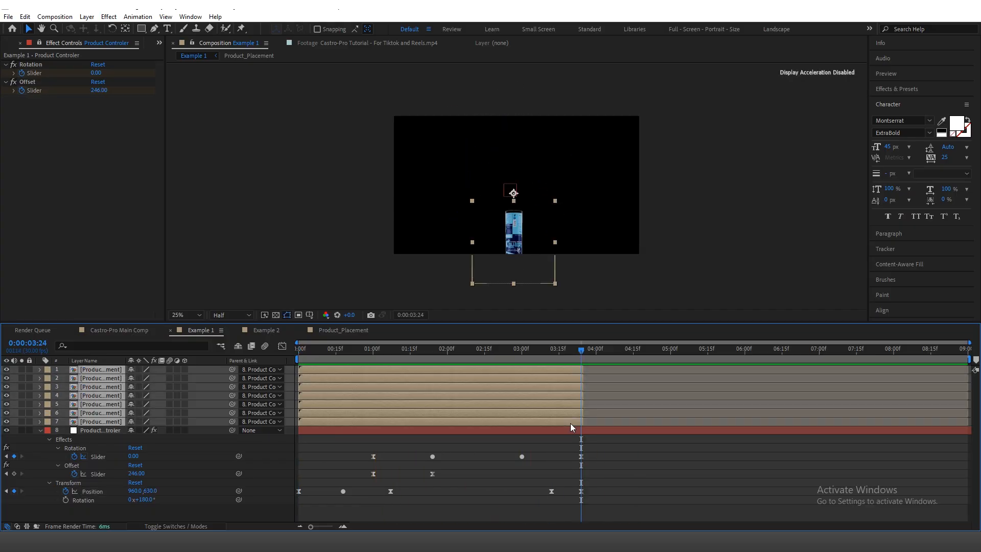
key("t")
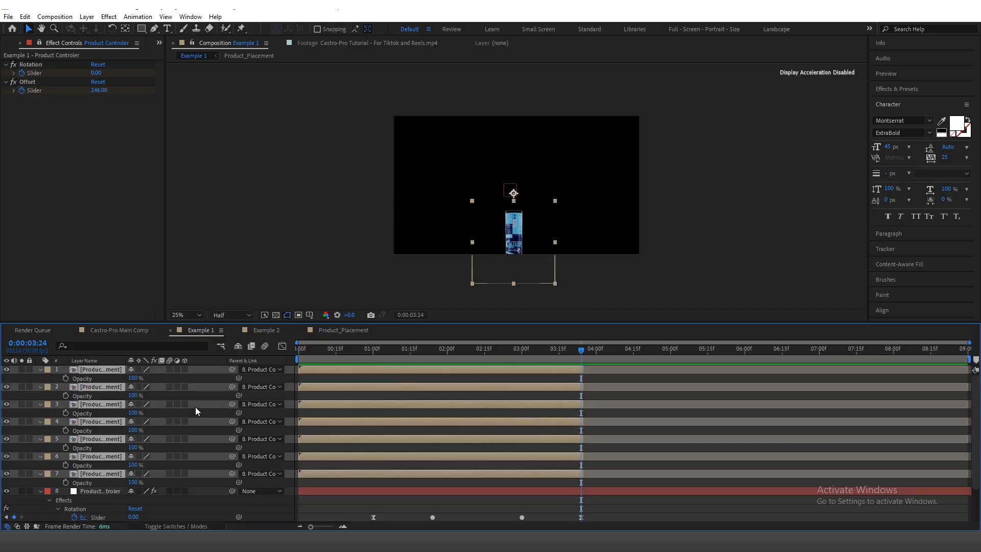
left_click(66, 378)
scroll(529, 412, "down", 1)
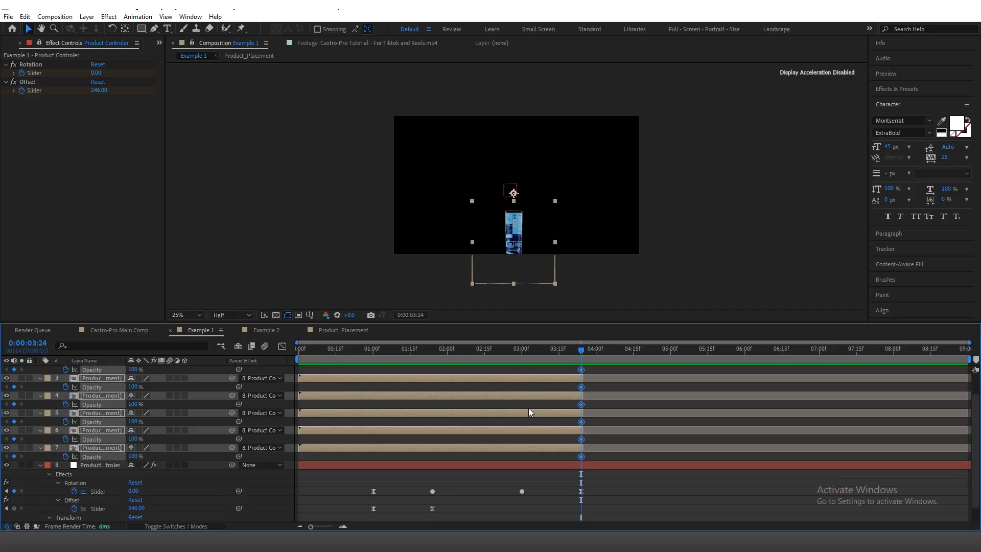
left_click_drag(580, 350, 560, 357)
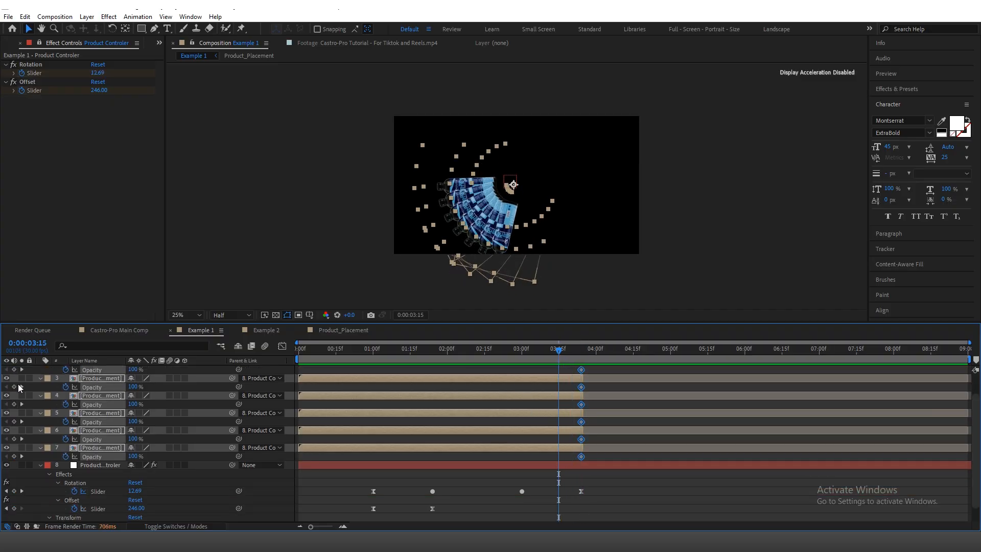
left_click(14, 387)
key("k")
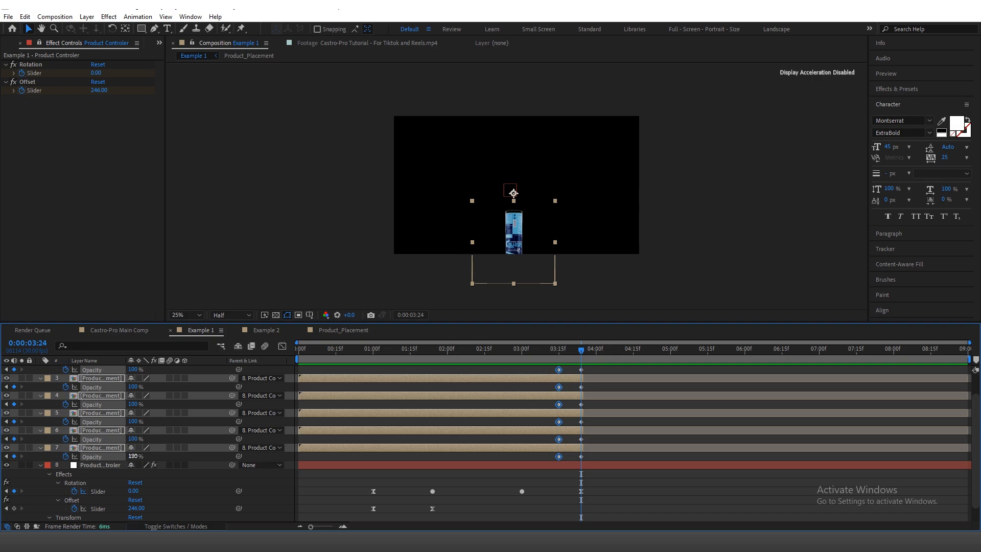
Step: Set the Opacity of all seven bottle layers to 0% at 0:00:03:24 and collapse the layers' properties
left_click(133, 456)
type("0")
key("Return")
scroll(479, 443, "up", 2)
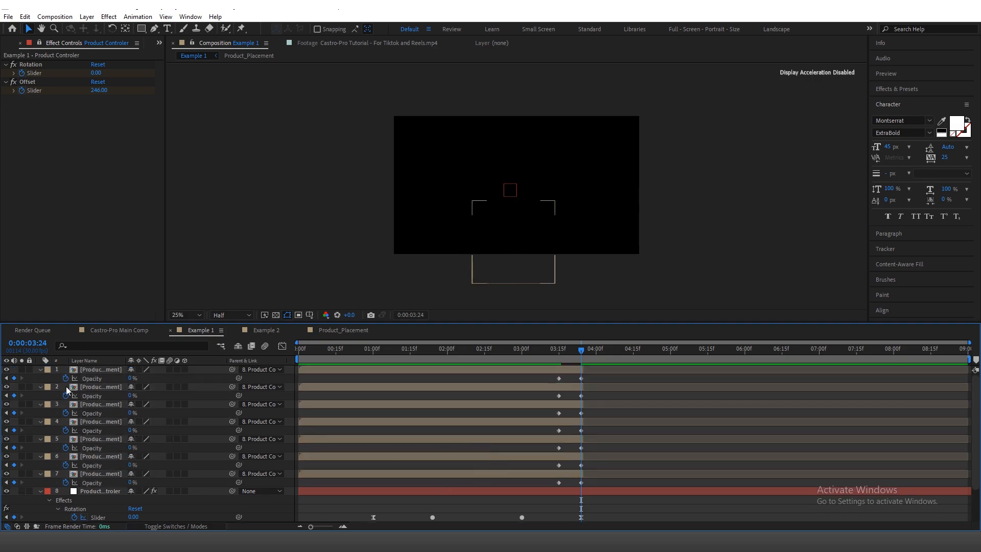
key("u")
left_click(457, 457)
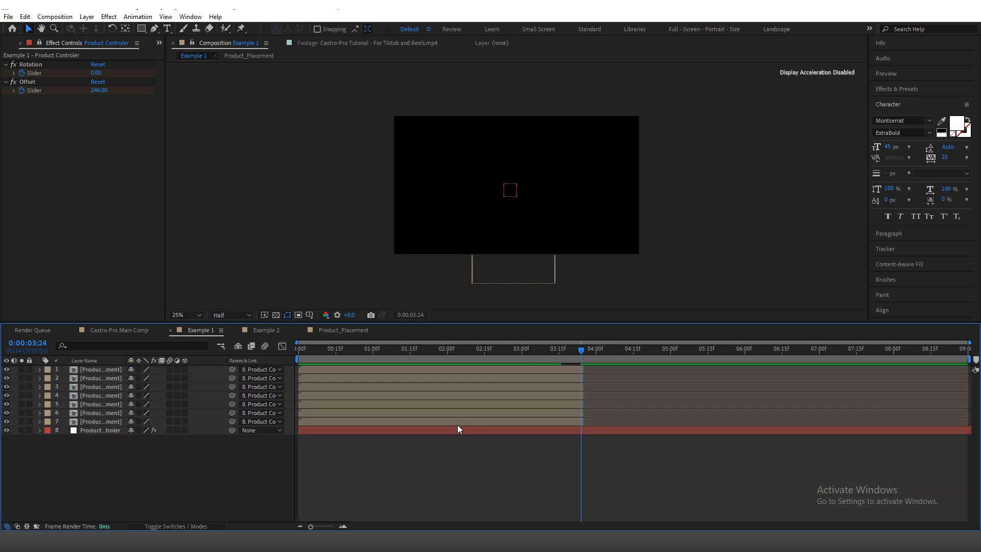
Step: Open the Product Controler's Rotation slider in the Graph Editor, compare its value and speed graphs, and leave the speed graph displayed
left_click(449, 431)
key("u")
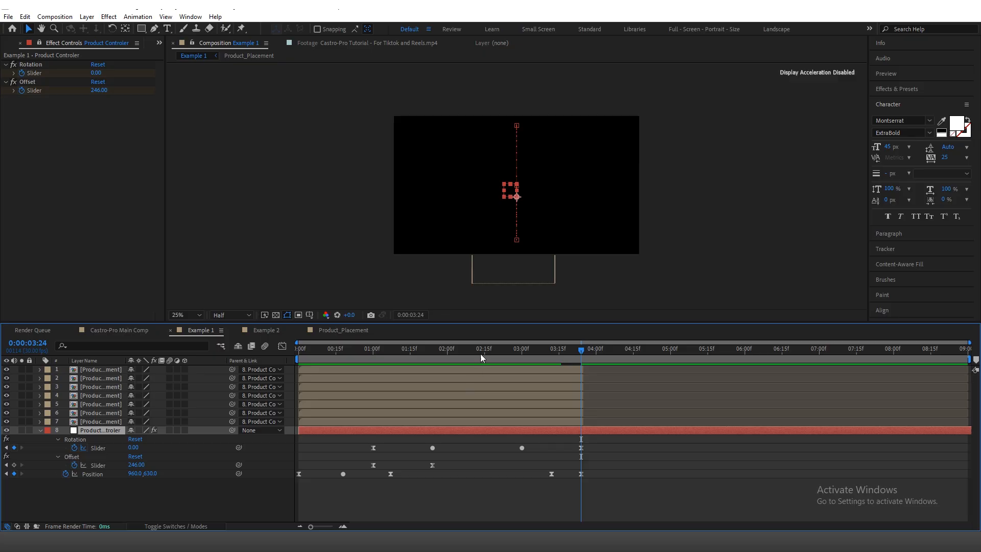
left_click_drag(480, 358, 398, 358)
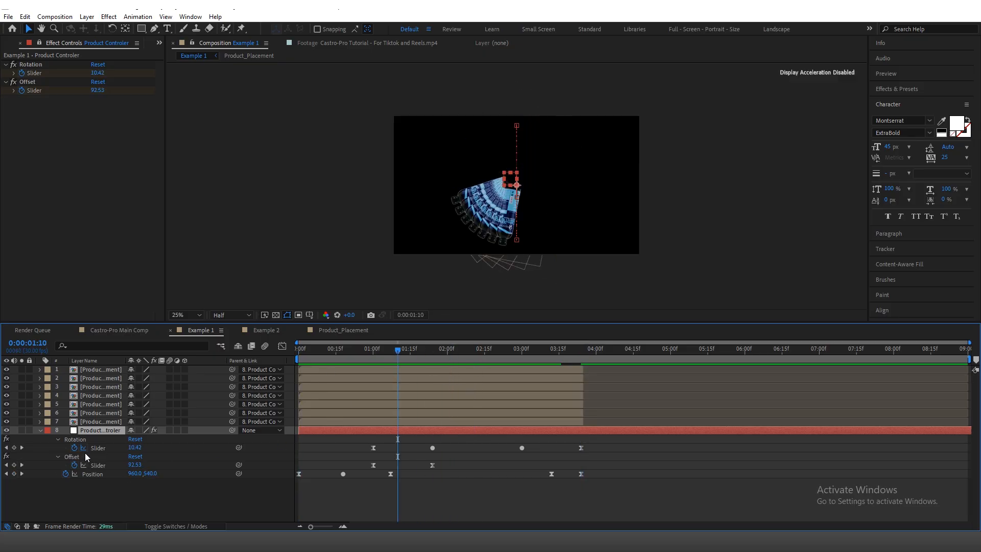
key("shift+F3")
right_click(470, 427)
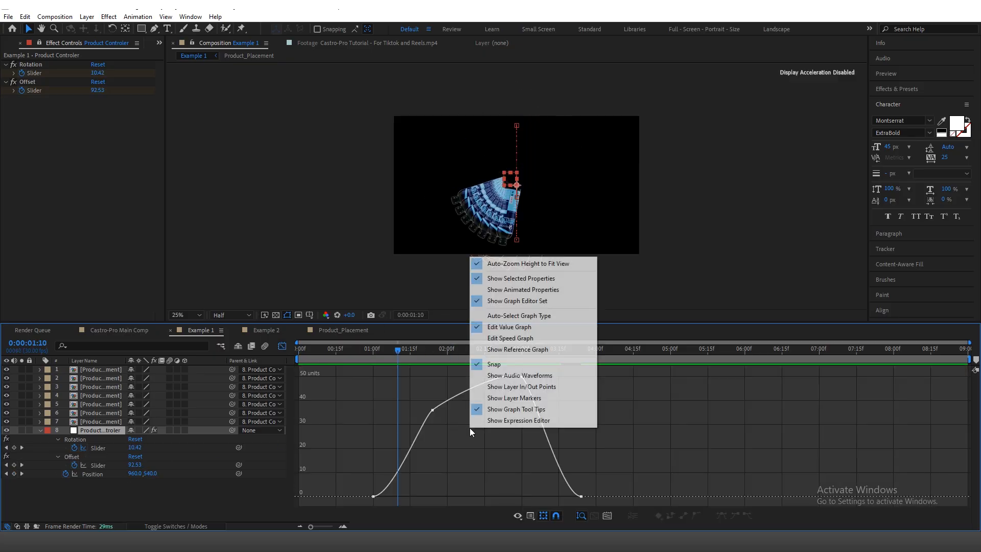
left_click(536, 339)
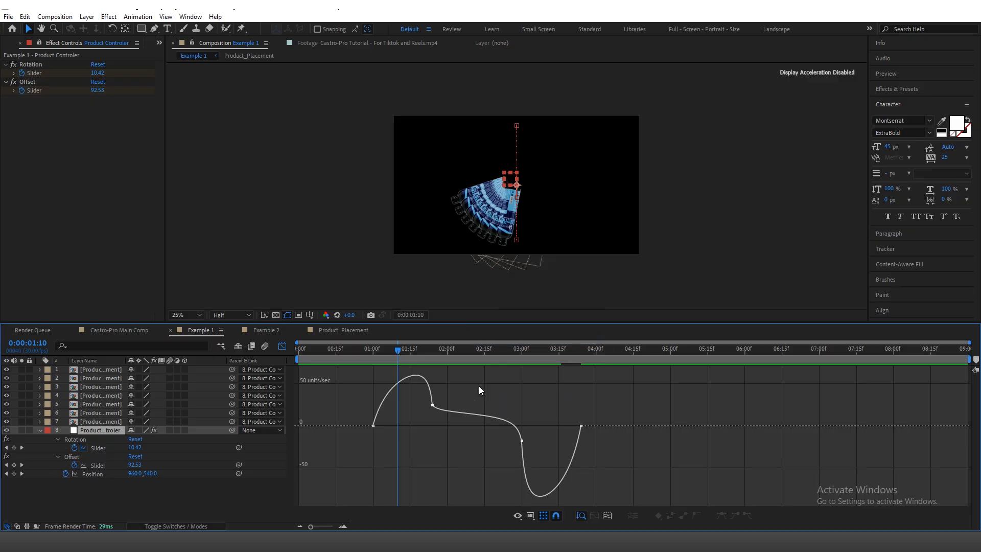
right_click(465, 387)
left_click(509, 287)
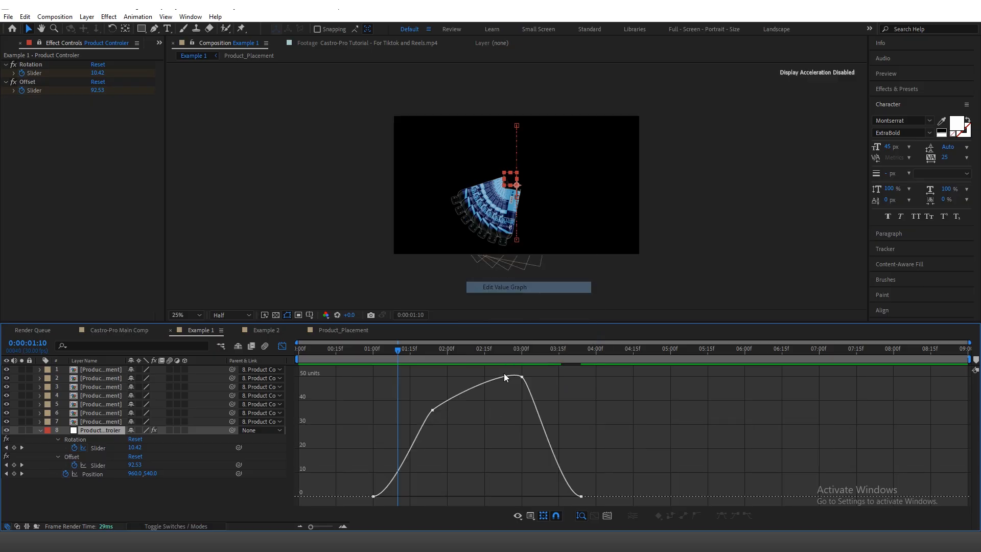
right_click(495, 405)
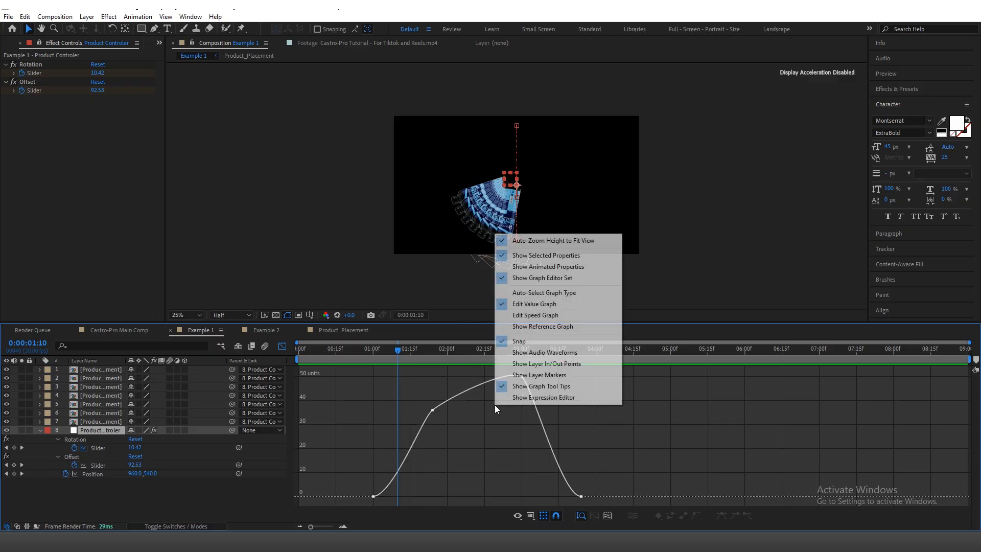
left_click(527, 315)
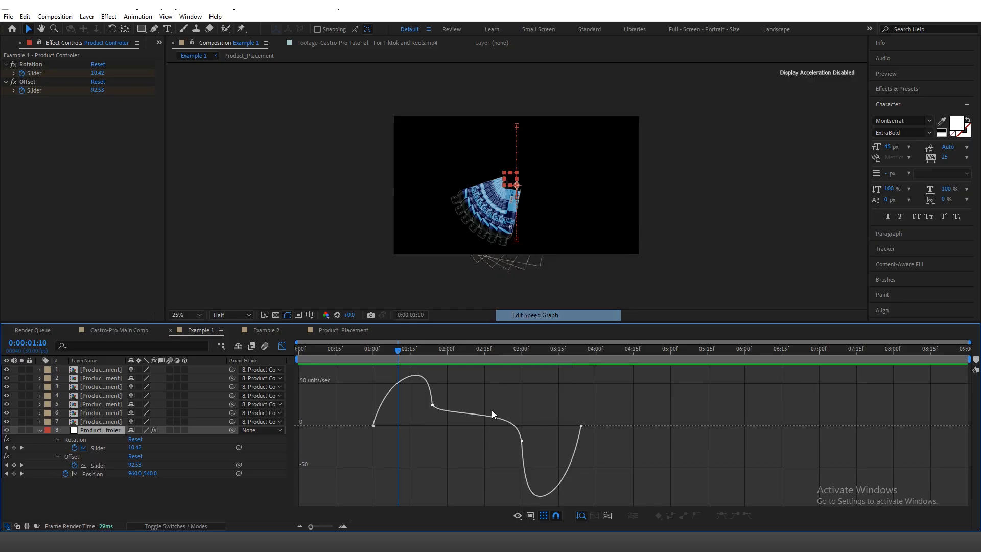
Step: Lengthen the outgoing handle of the first Rotation keyframe and the incoming handle of the last one on the speed graph
left_click(374, 427)
left_click_drag(395, 427, 403, 425)
left_click(581, 460)
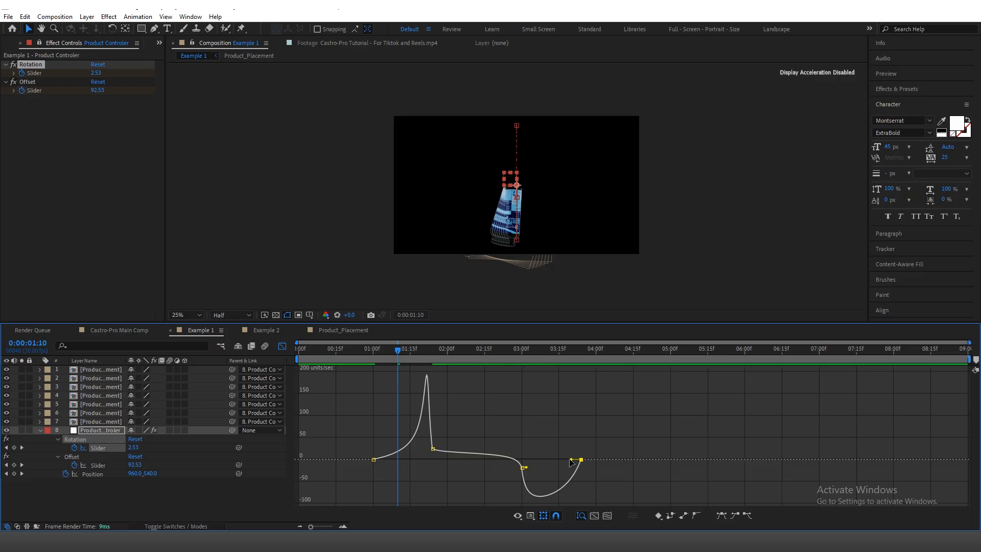
left_click_drag(571, 460, 556, 457)
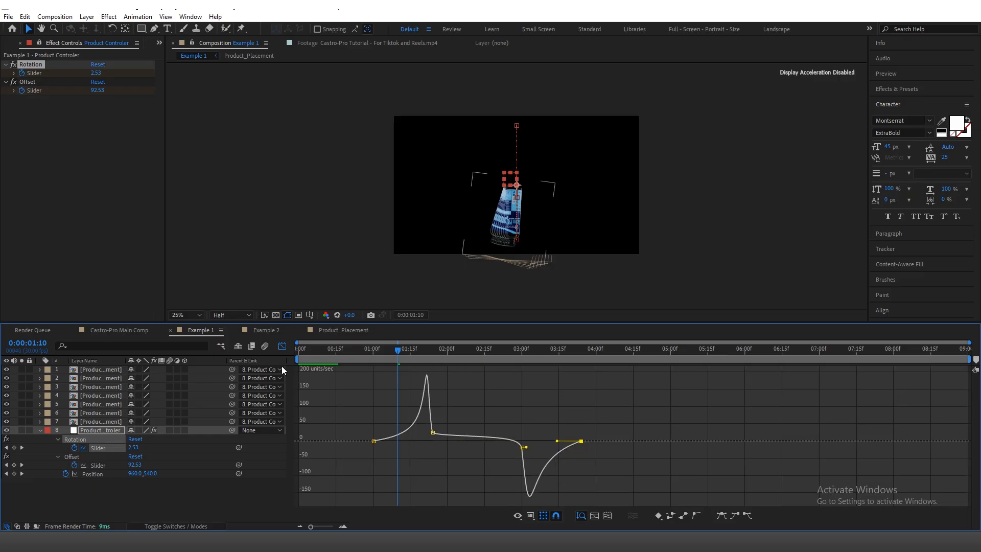
Step: Close the Graph Editor and preview the Example 1 animation with the new Rotation easing
left_click(282, 347)
key("space")
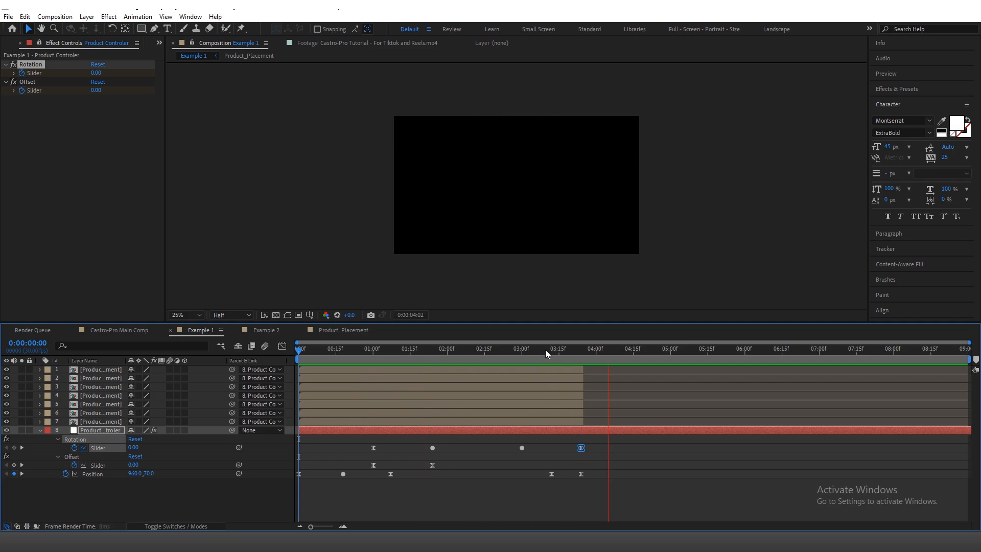
key("space")
Step: Compress all of the Product Controler's Rotation, Offset and Position keyframes proportionally so the last ones land at 0:00:03:12, and preview the result
left_click_drag(603, 443, 259, 489)
mouse_move(582, 448)
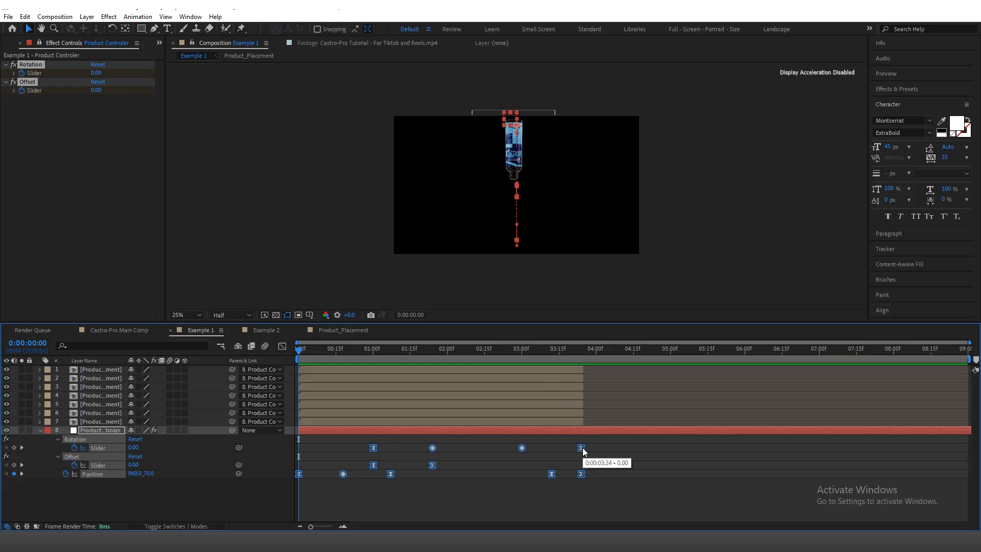
left_click_drag(581, 448, 551, 449)
left_click(584, 474)
key("space")
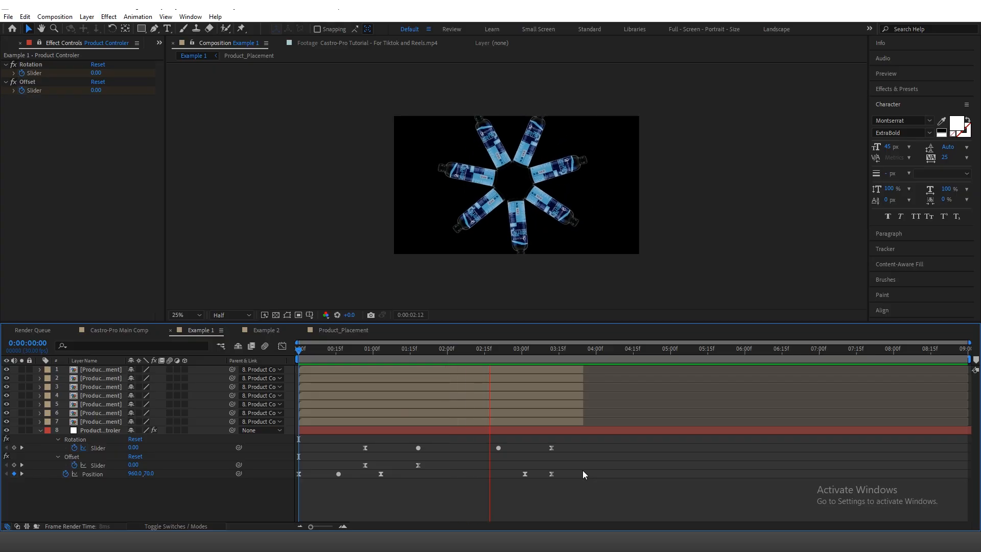
Step: Shift the Opacity keyframes of all seven bottle layers earlier so the fade-out ends at 0:00:03:12, and collapse every layer's properties
left_click(554, 349)
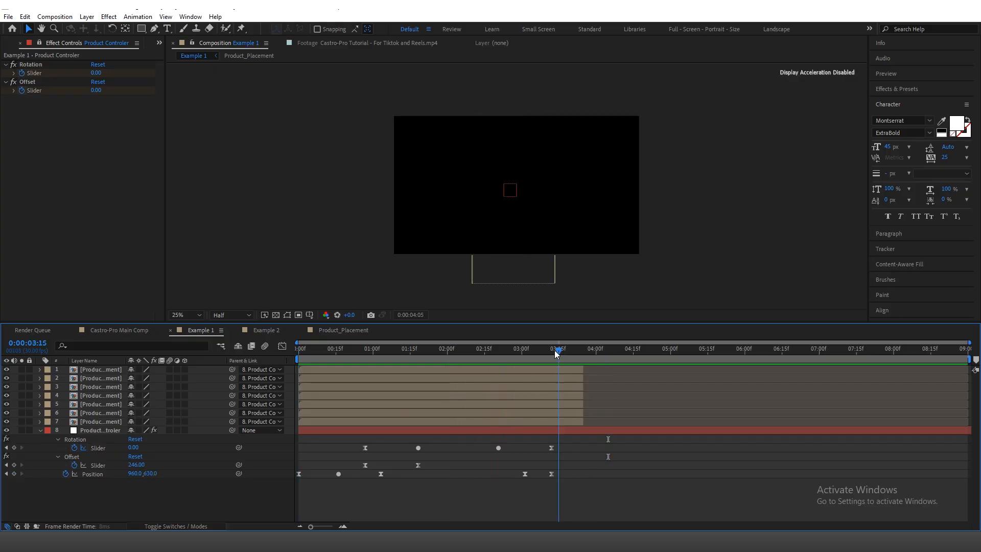
left_click_drag(553, 352, 553, 356)
left_click(569, 369)
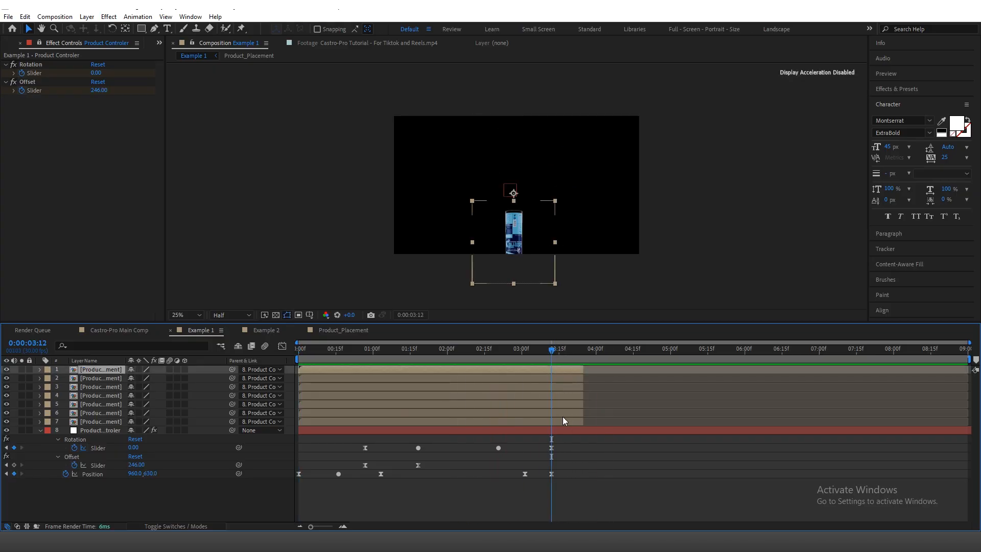
left_click(563, 416, "shift")
left_click(564, 421, "shift")
key("t")
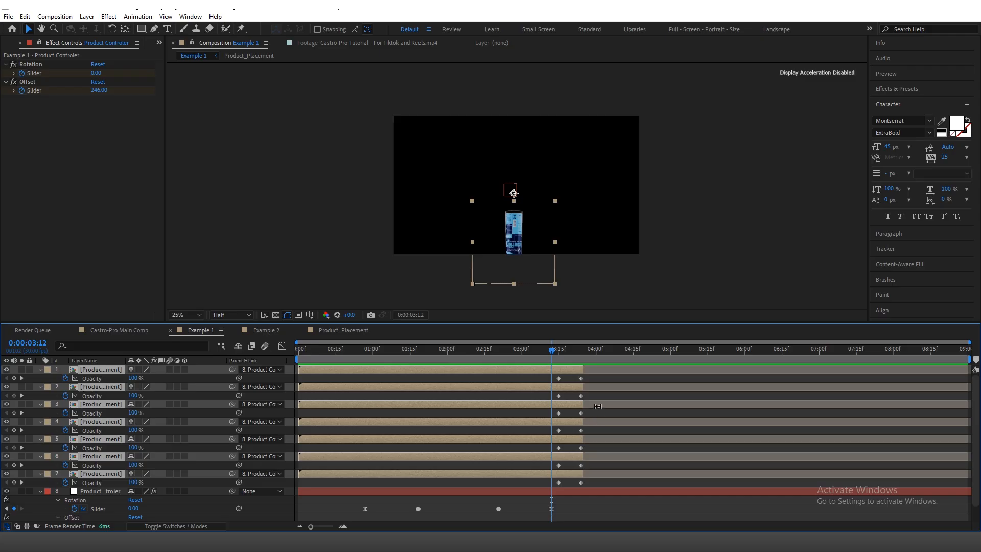
left_click_drag(593, 382, 522, 483)
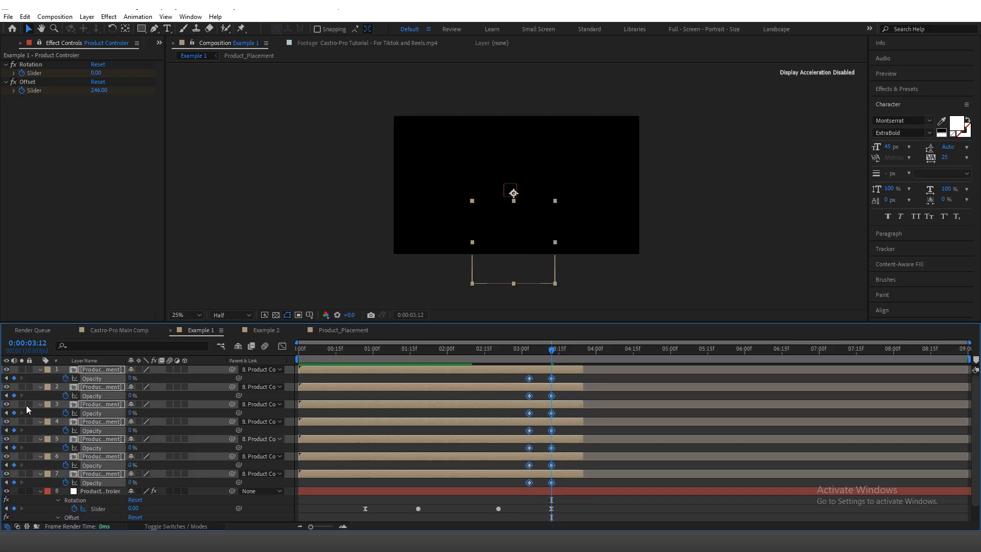
left_click(39, 371)
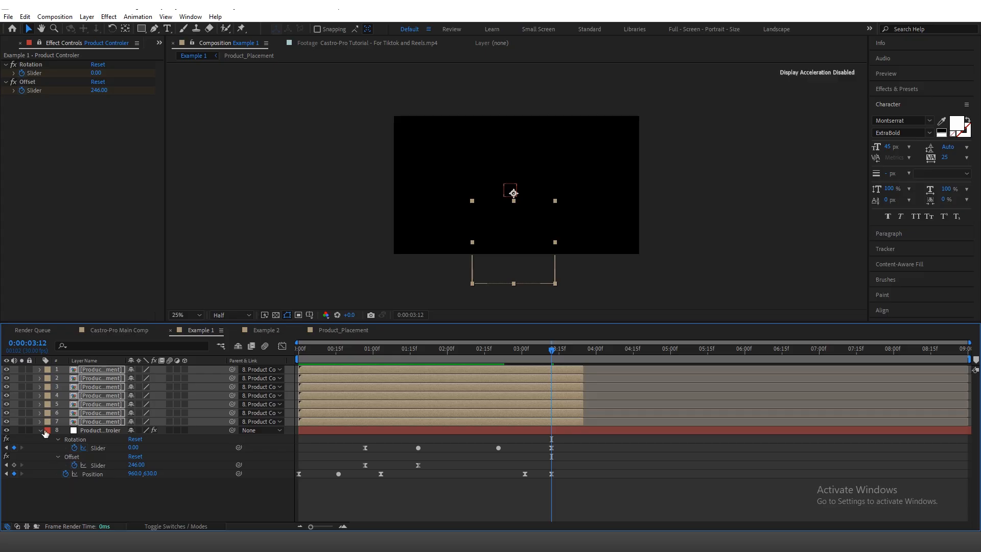
left_click(41, 430)
left_click(64, 475)
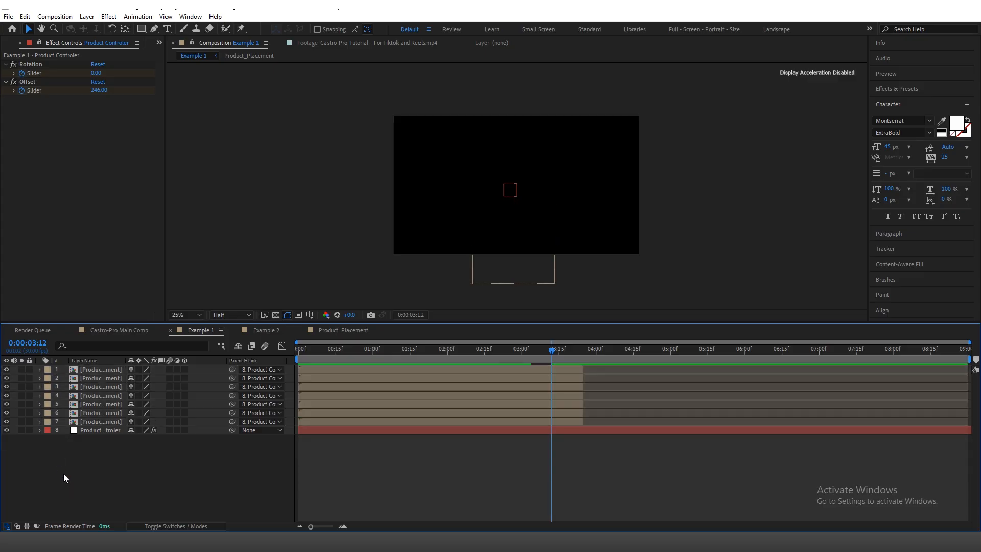
Step: Review the hand-over from the small bottles to the large one in Castro-Pro Main Comp, and compare it with Example 1
left_click(121, 332)
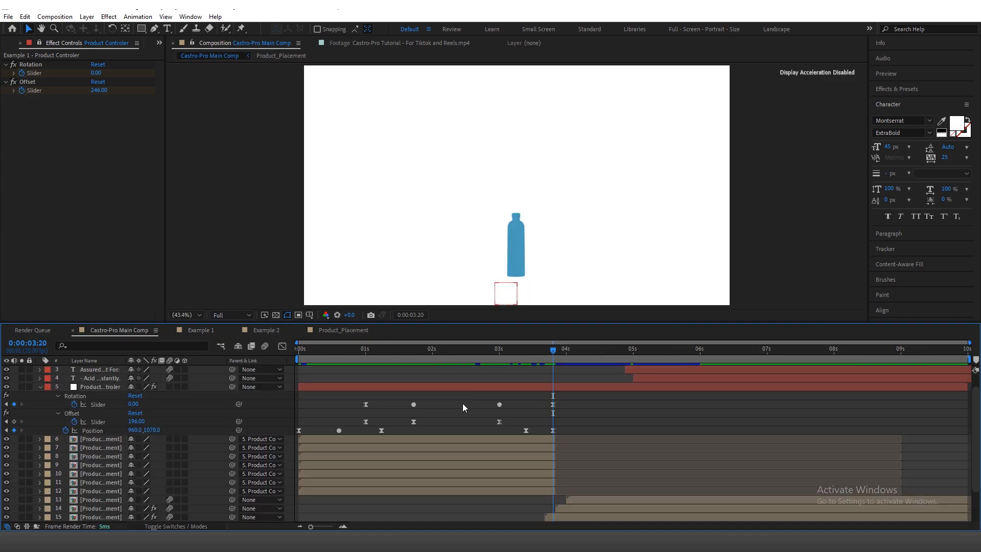
left_click(40, 388)
left_click_drag(615, 356, 548, 367)
key("space")
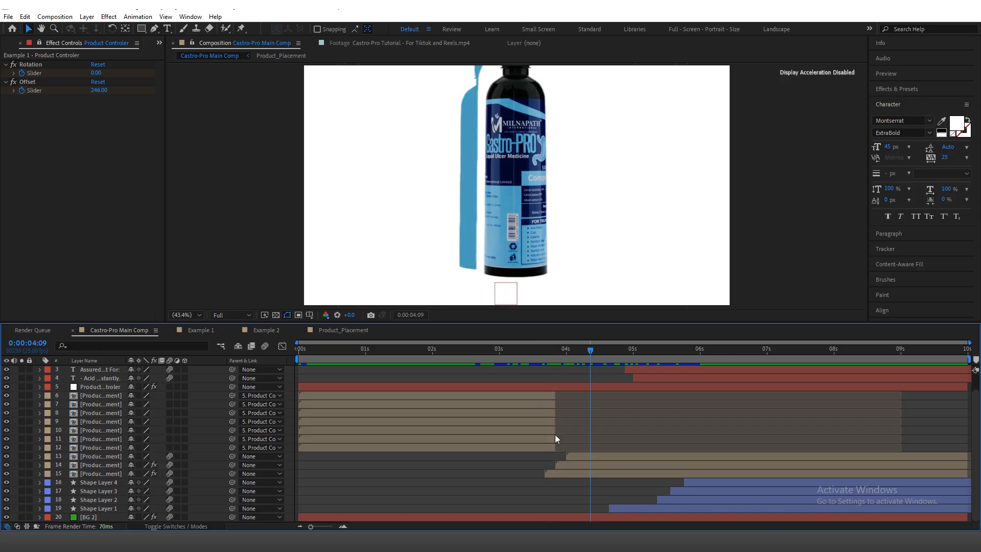
left_click(227, 330)
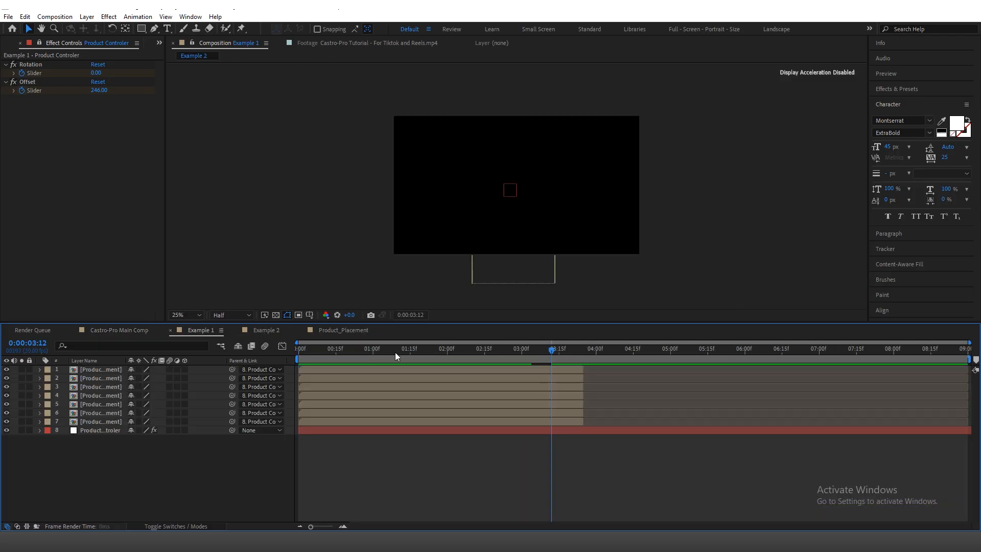
left_click_drag(461, 352, 566, 362)
Step: Add the Product_Placement composition to the Example 2 timeline
left_click(7, 43)
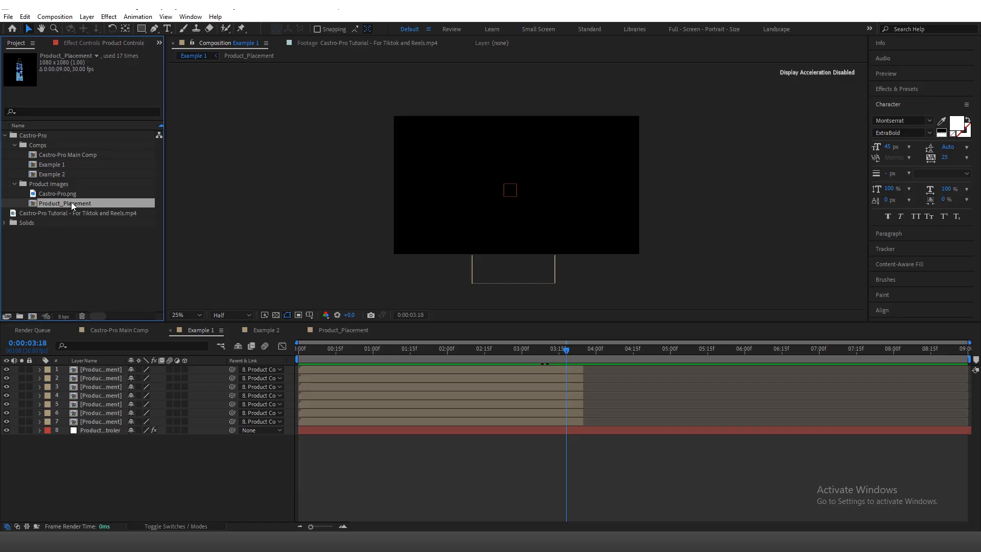
left_click(259, 330)
left_click_drag(65, 204, 113, 372)
scroll(514, 185, "up", 1)
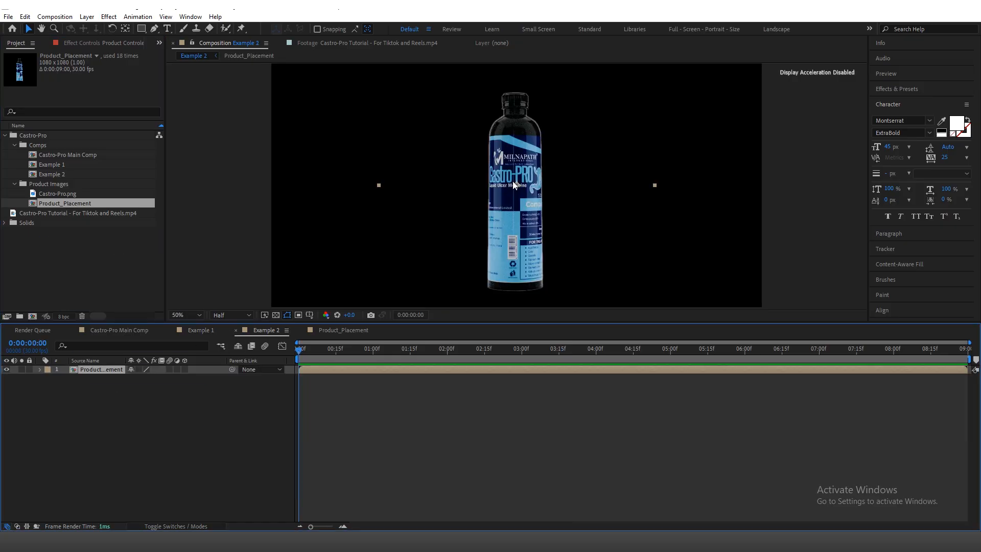
Step: Move the Product_Placement layer's anchor point to the base of the bottle
left_click(123, 29)
left_click_drag(556, 144, 553, 109)
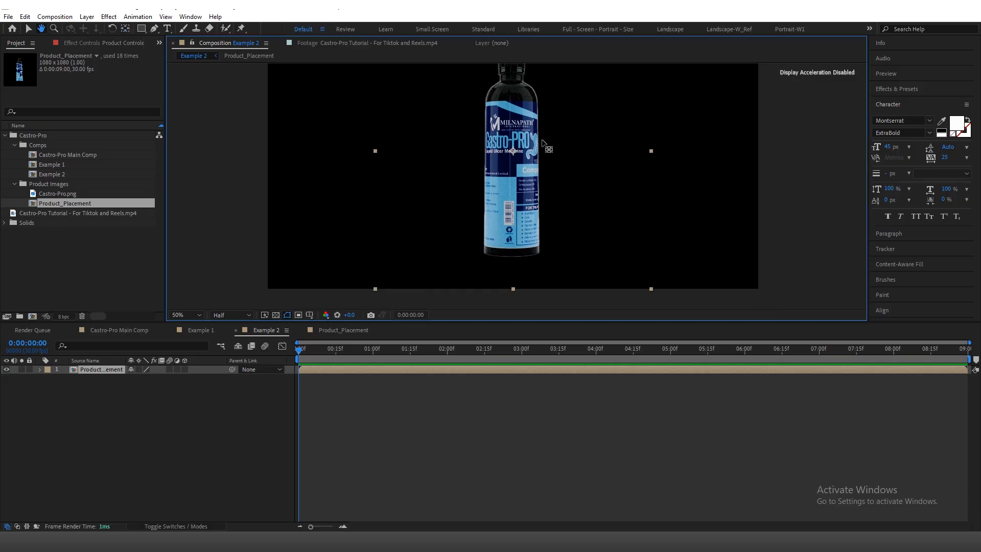
left_click_drag(513, 152, 510, 258)
Step: Set the Product_Placement layer's Scale to 60%
key("s")
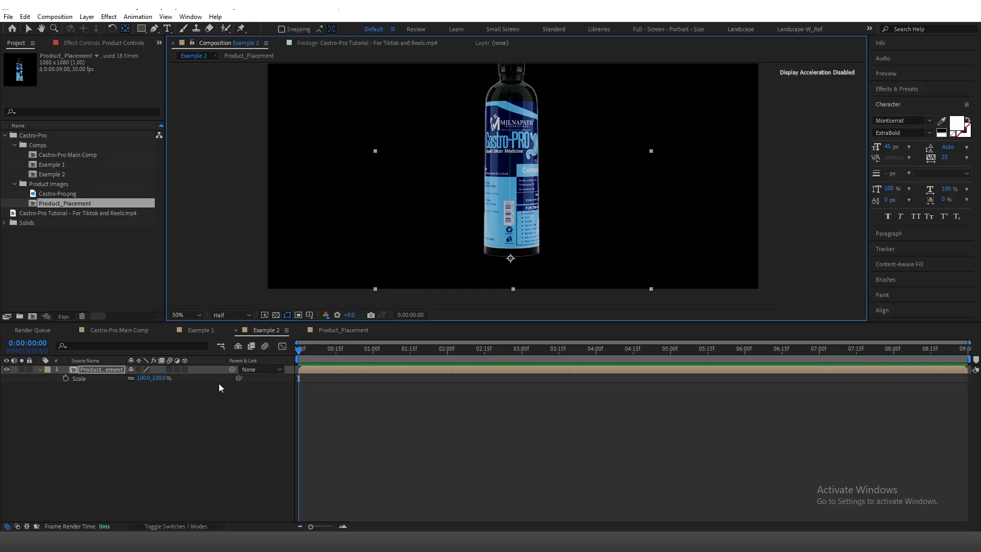
left_click(161, 378)
type("60")
key("Return")
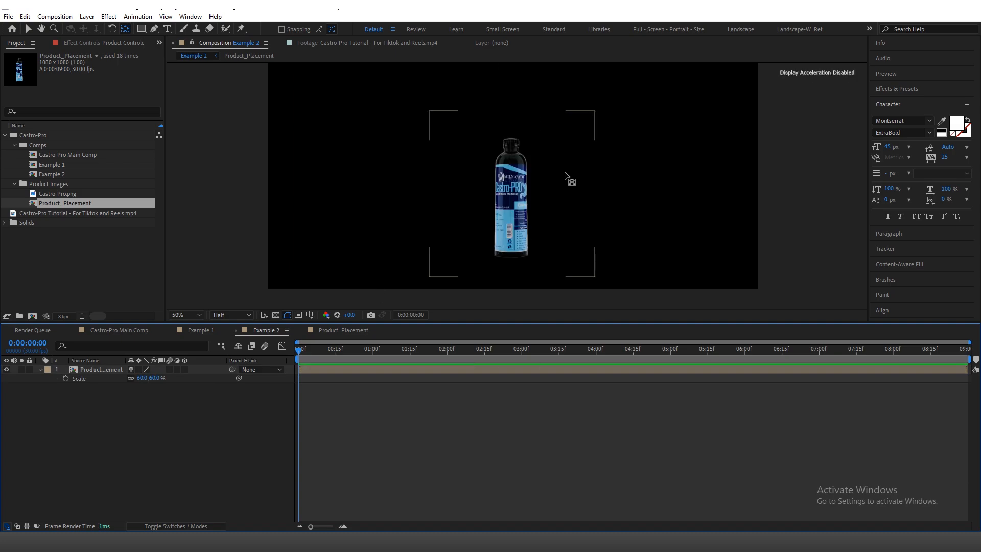
Step: Move the bottle slightly up in the Example 2 frame and set its Scale to 80%
key("v")
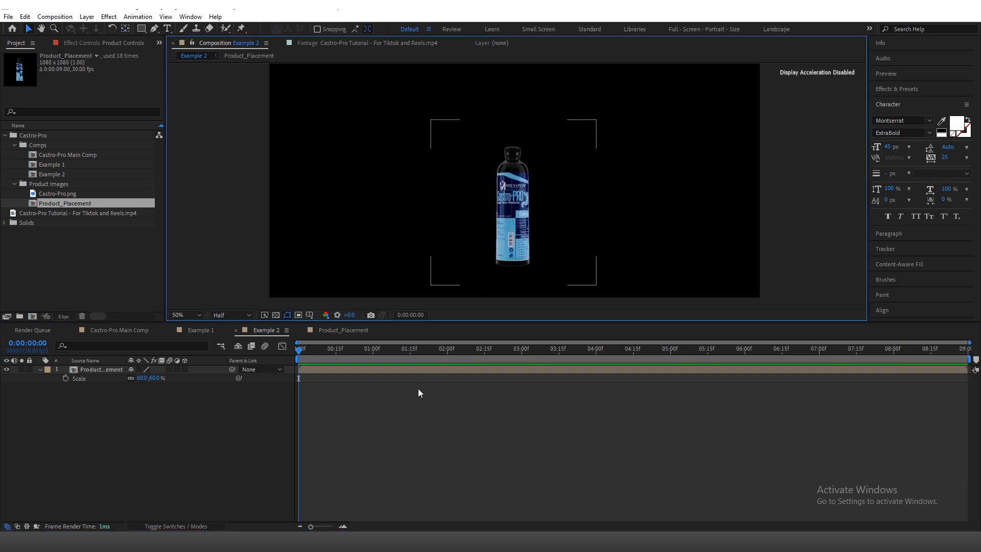
left_click(523, 266)
left_click_drag(524, 227, 533, 208)
key("space")
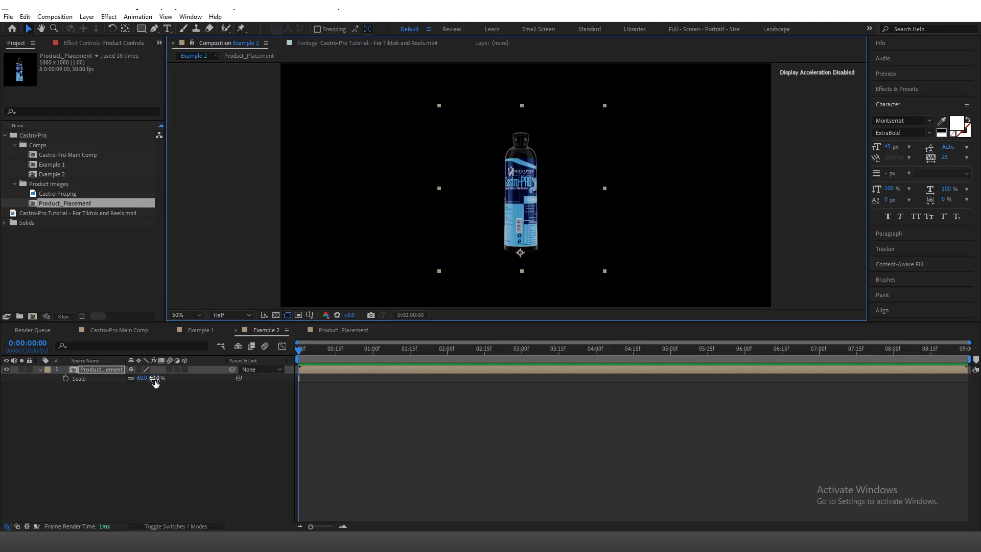
left_click(155, 379)
type("80")
left_click(204, 421)
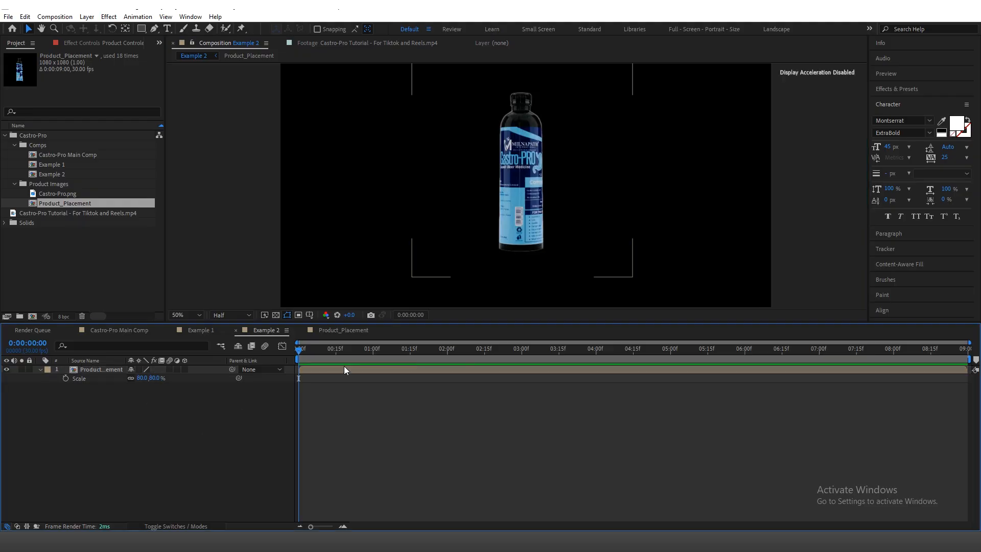
Step: Lower the enlarged bottle slightly in the Example 2 frame
key("space")
left_click_drag(470, 198, 470, 213)
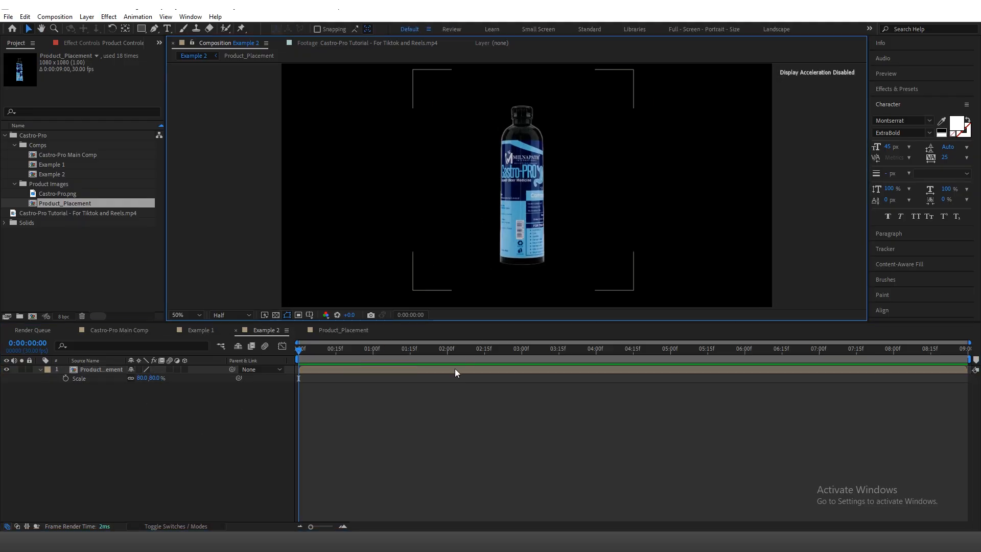
left_click(455, 369)
left_click_drag(520, 194, 522, 211)
Step: Switch to Expressions.txt in Notepad, copy the Scale Expression lines from "x = value[0];" through "[s,s]", and minimize Notepad
key("alt+Tab")
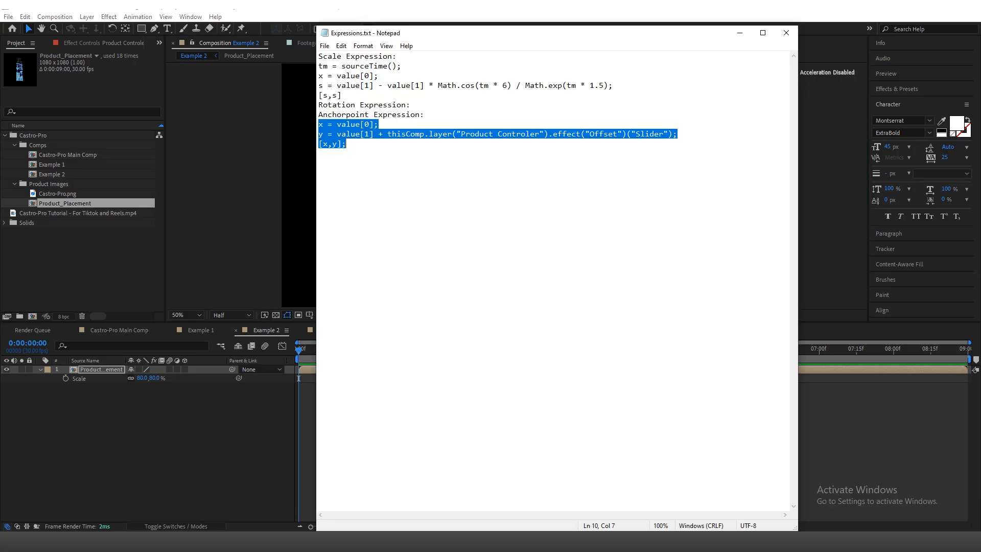
left_click(381, 181)
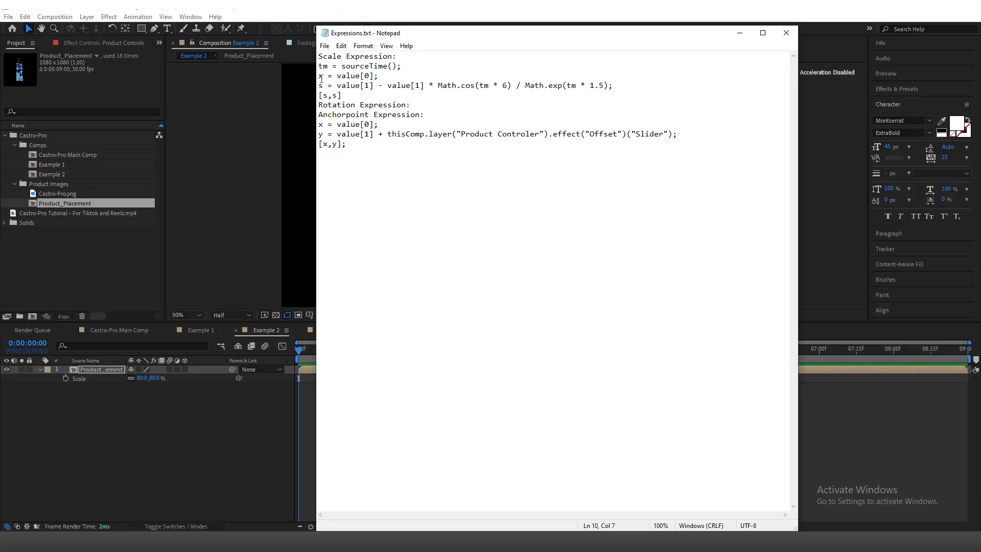
left_click_drag(319, 77, 456, 100)
key("ctrl+c")
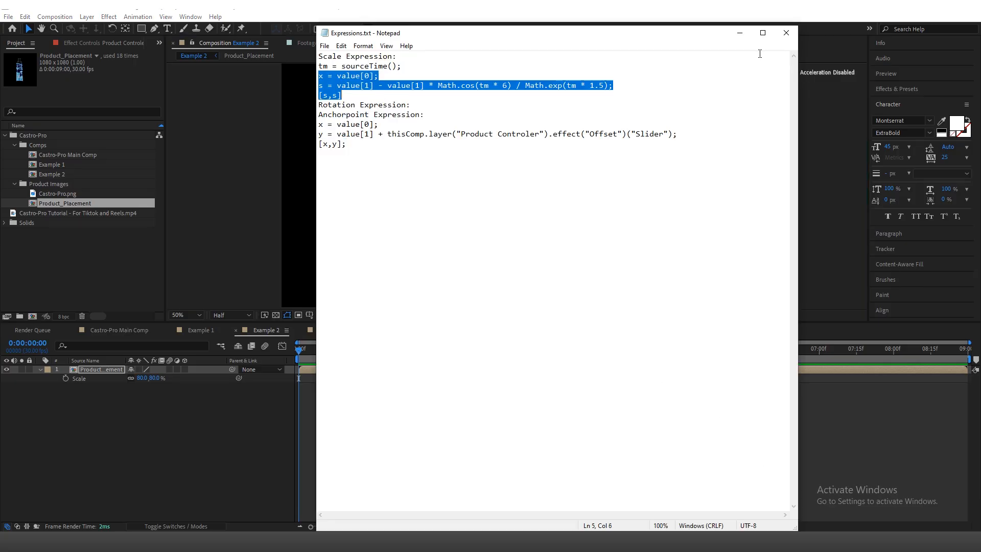
left_click(739, 33)
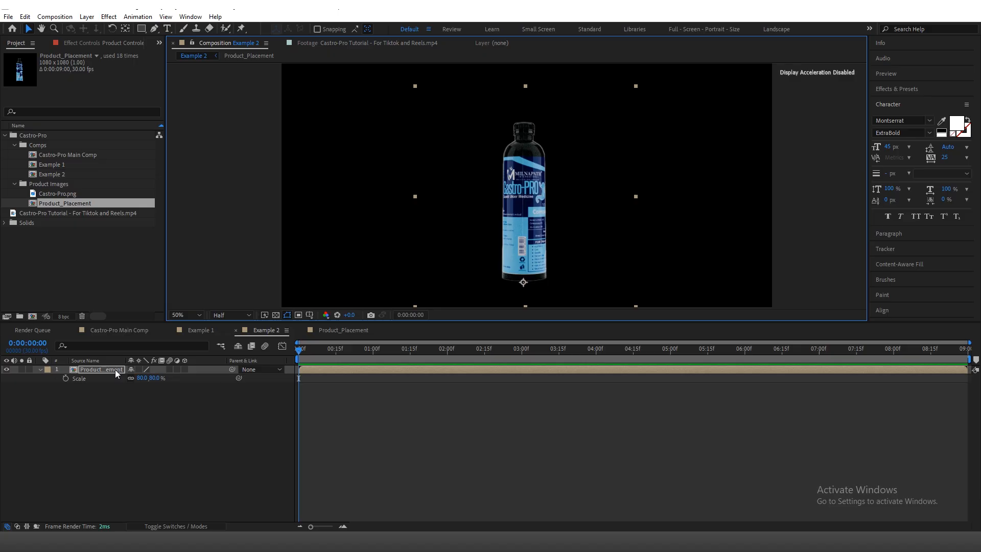
Step: Add an expression to the bottle layer's Scale with the copied lines and enlarge the expression field to show all of it
left_click(65, 378, "alt")
key("ctrl+v")
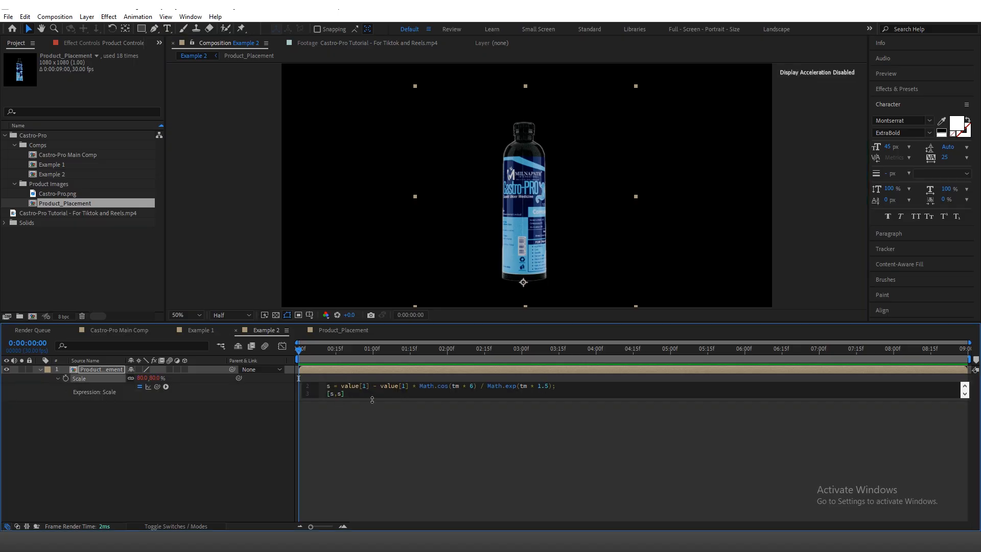
left_click_drag(372, 400, 388, 412)
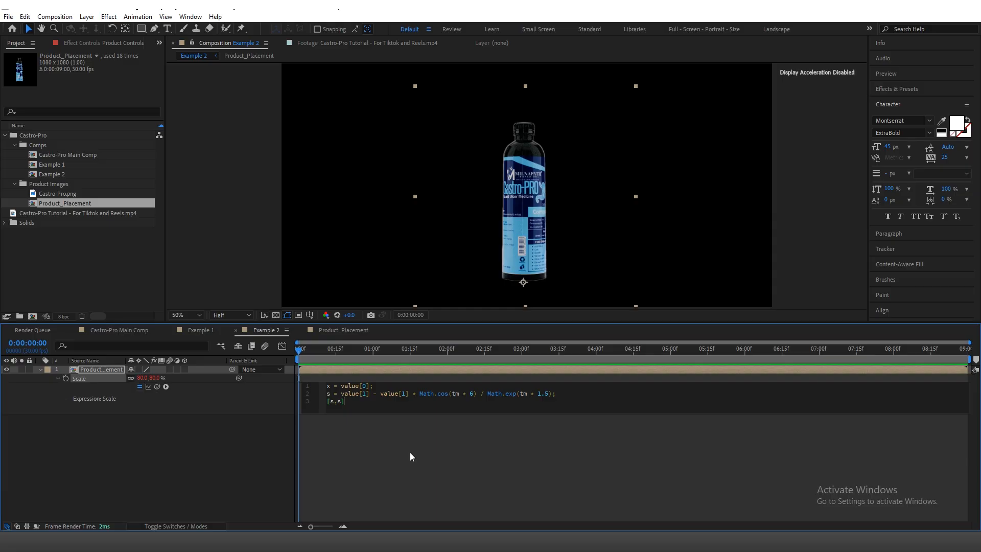
Step: Check the Scale expression against Expressions.txt in Notepad and re-evaluate it at 0:00:01:16
key("alt+Tab")
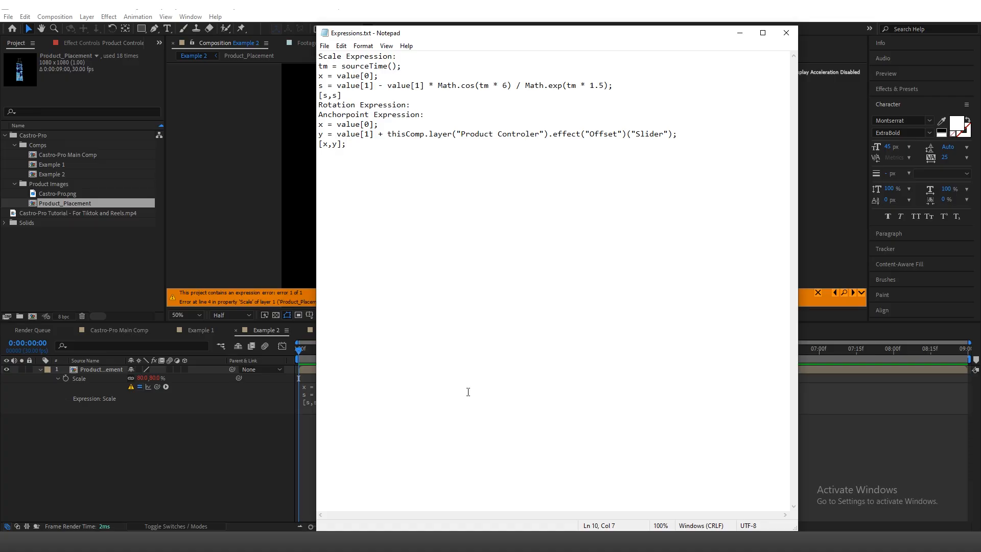
left_click(215, 461)
left_click_drag(390, 350, 413, 354)
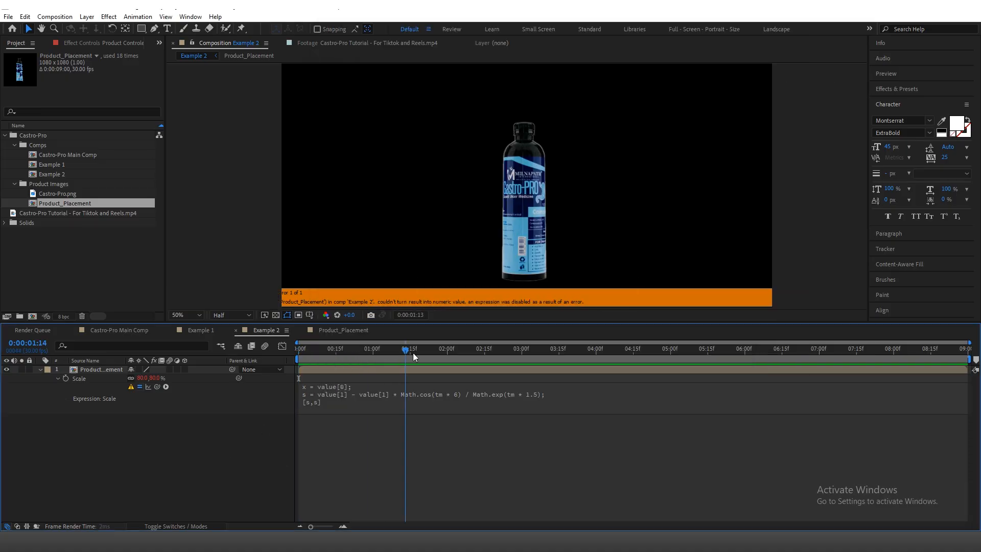
left_click(386, 394)
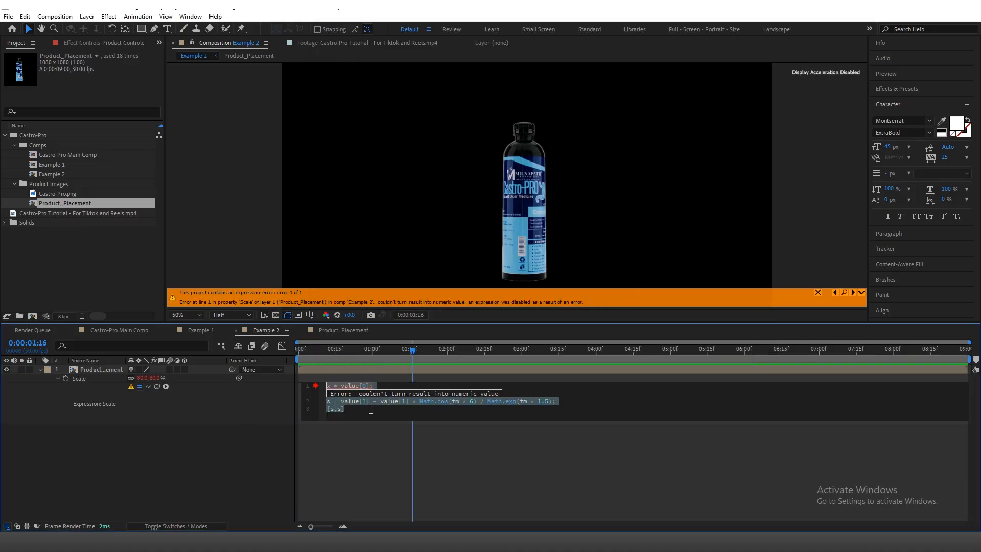
left_click(368, 428)
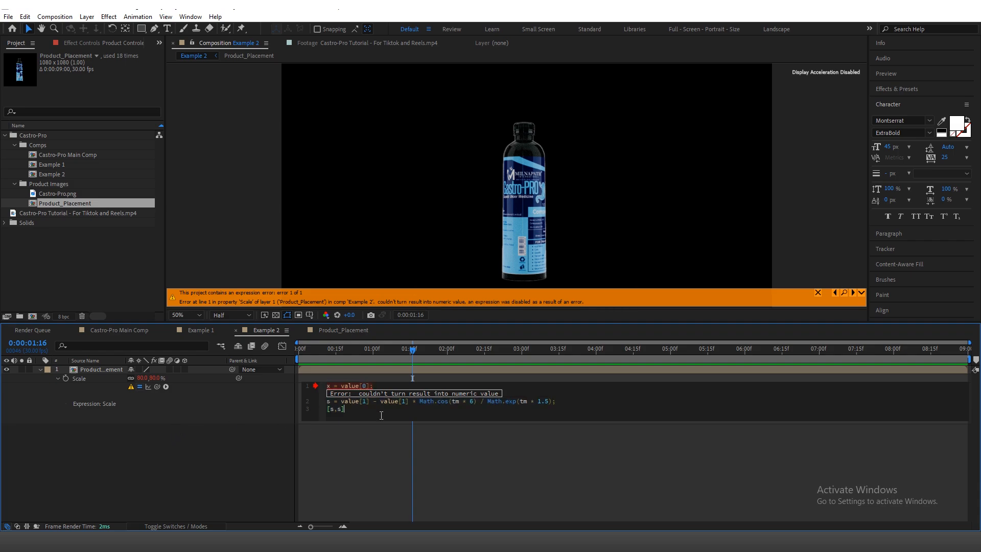
left_click(422, 470)
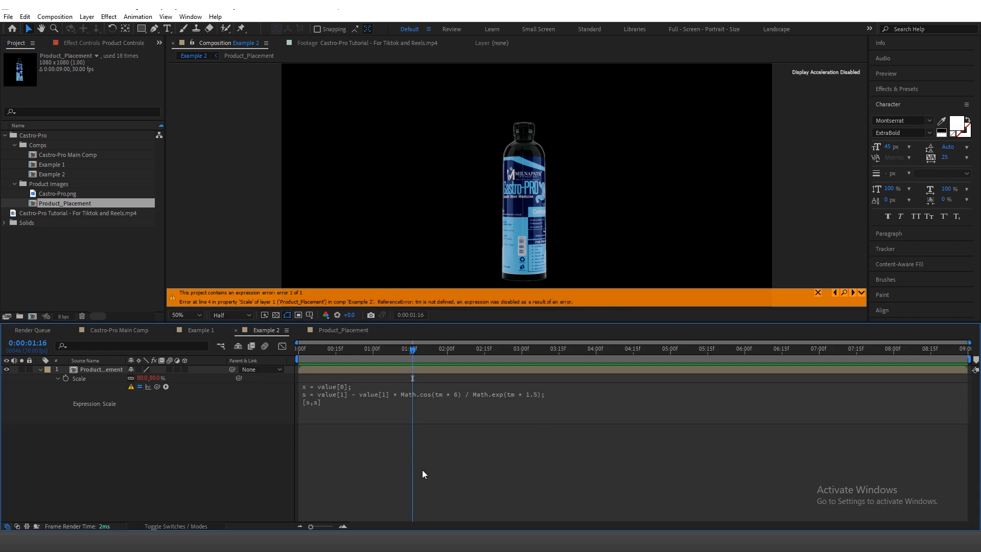
Step: Add the line tm = sourceTime(); above x = value[0]; in the bottle's Scale expression and apply it
left_click(455, 395)
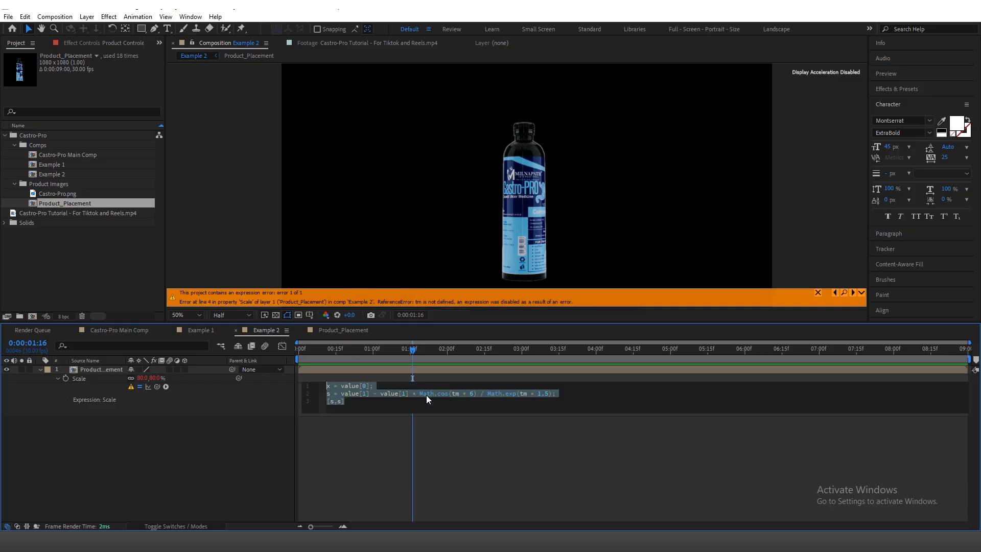
left_click(426, 395)
left_click(279, 410)
left_click(363, 397)
left_click(330, 385)
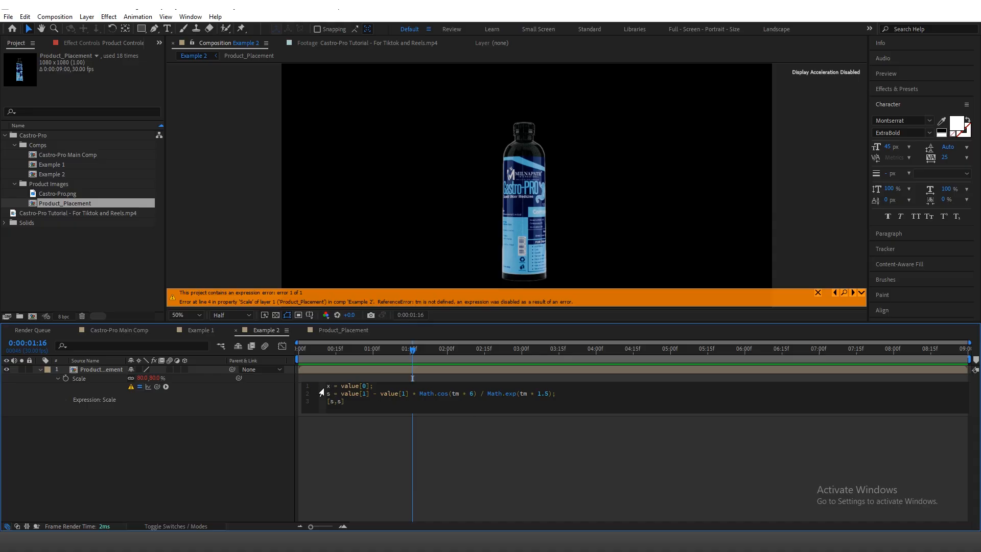
key("Return")
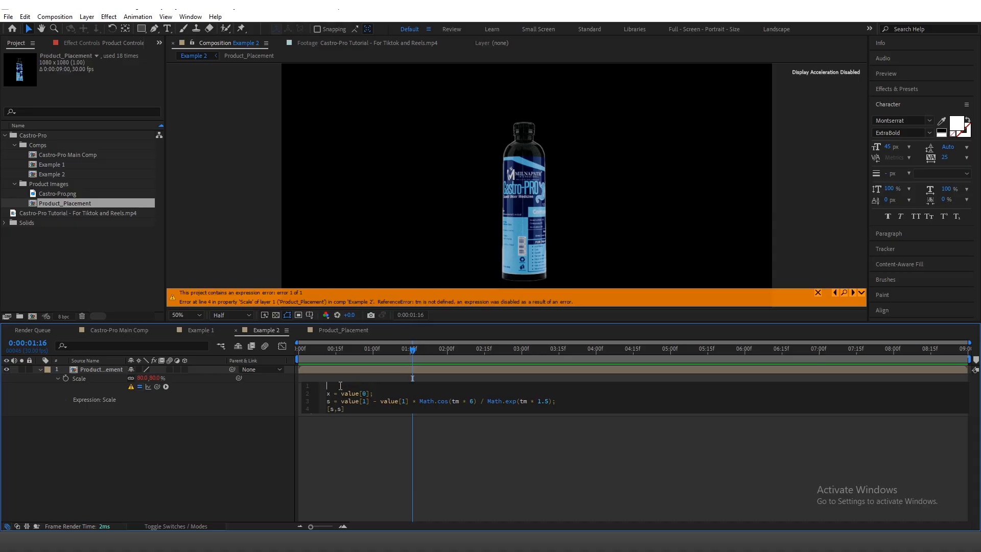
type("tm")
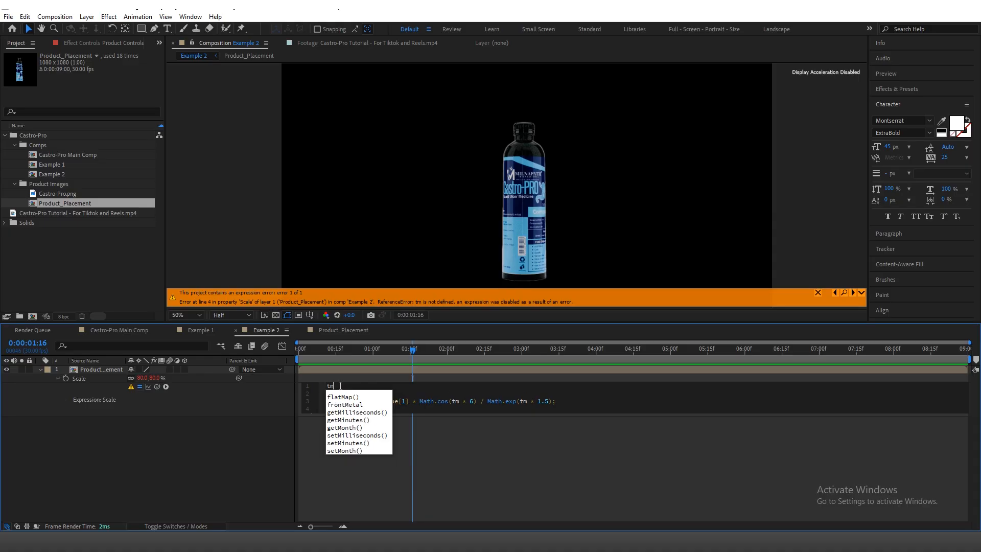
type(" = so")
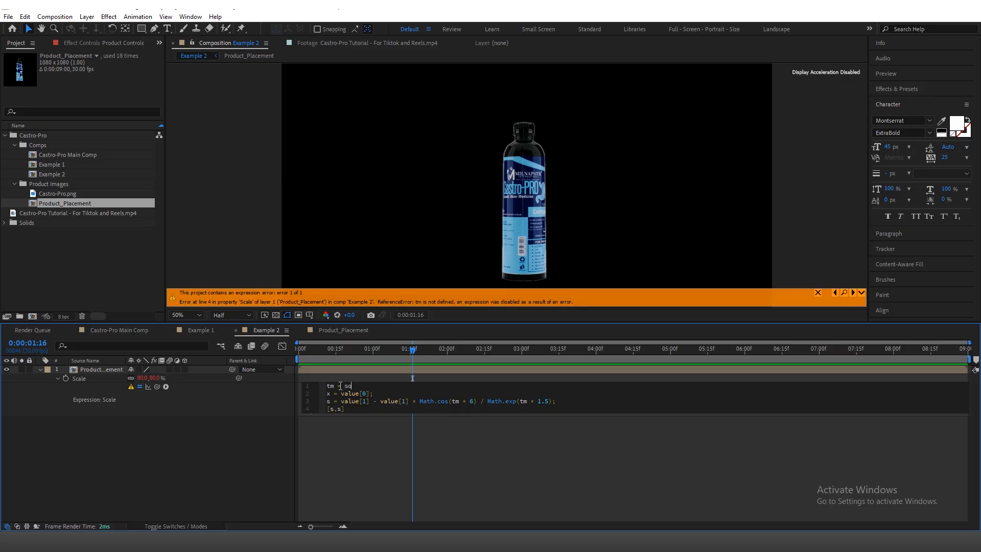
type("ur")
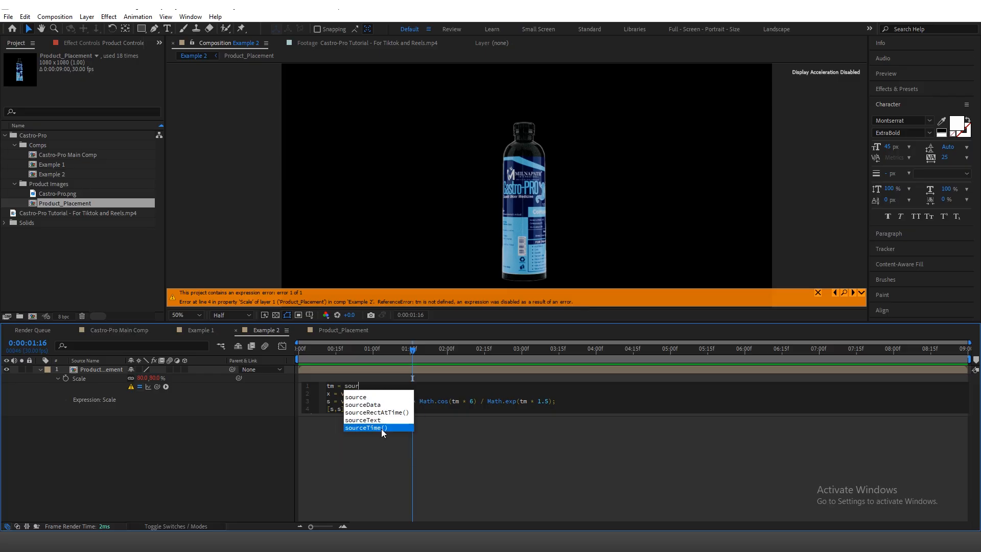
left_click(382, 428)
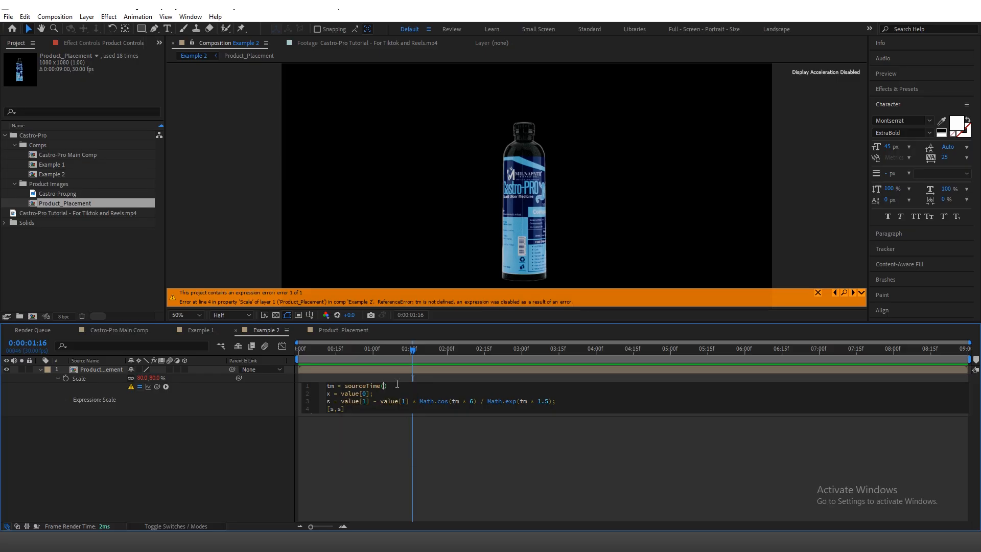
left_click(384, 474)
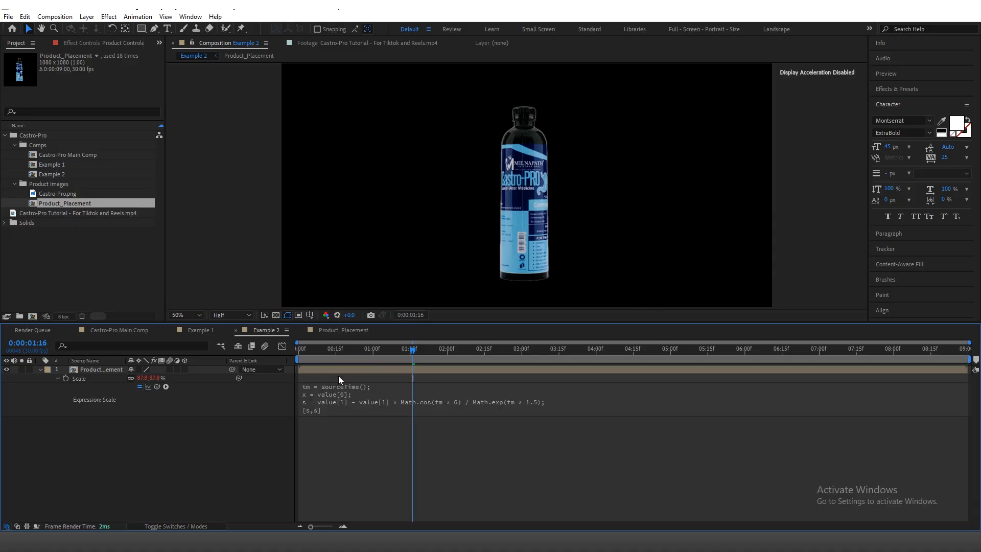
Step: Preview the Example 2 bottle's Scale animation from 0:00:00:00
left_click(318, 370)
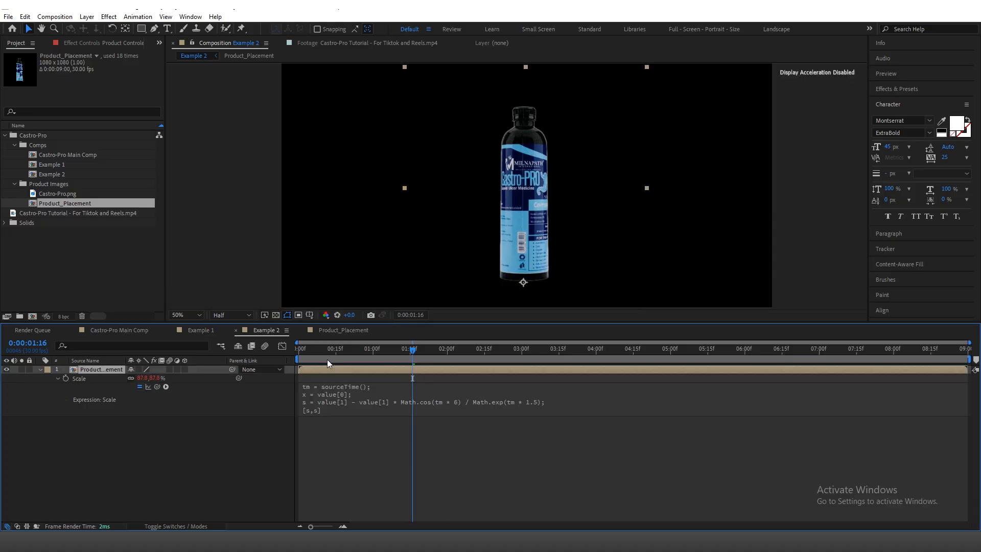
left_click_drag(327, 360, 287, 391)
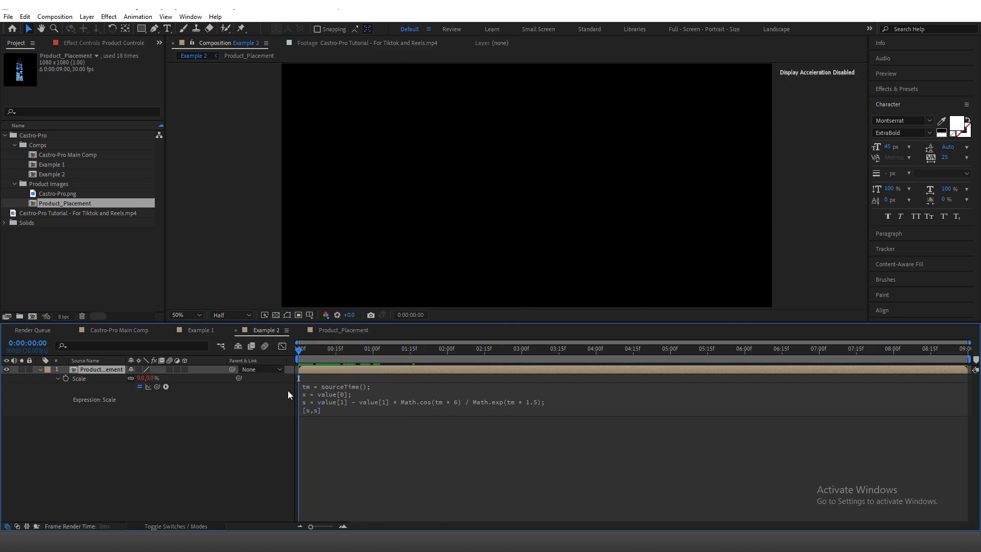
key("space")
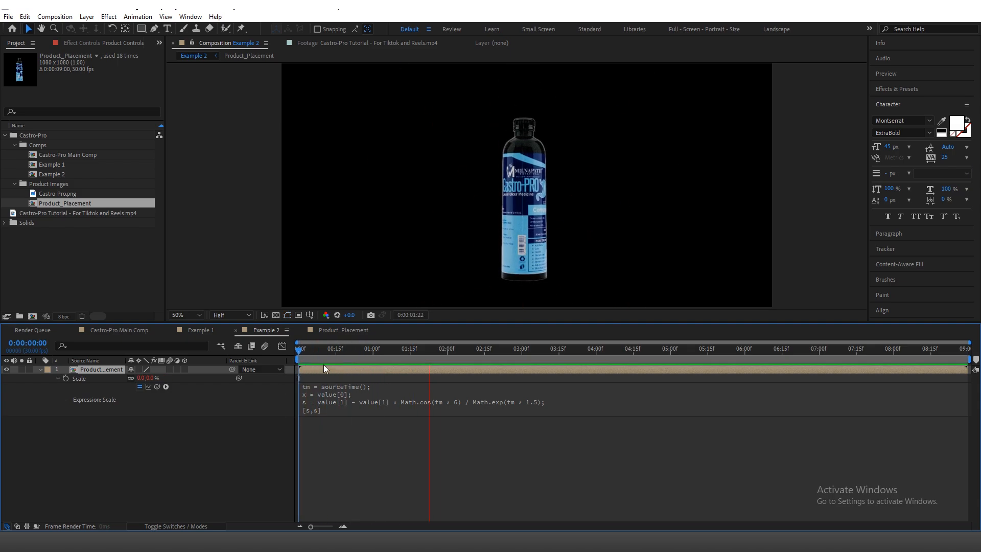
key("space")
Step: Duplicate the bottle layer in Example 2 and start the copy at 0:00:00:04
left_click(903, 75)
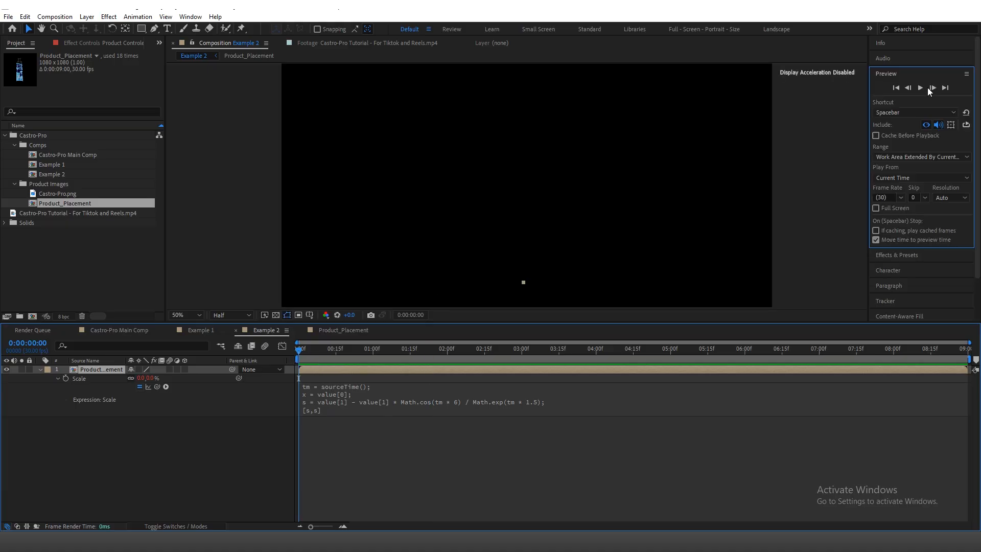
left_click(932, 88)
left_click(932, 88)
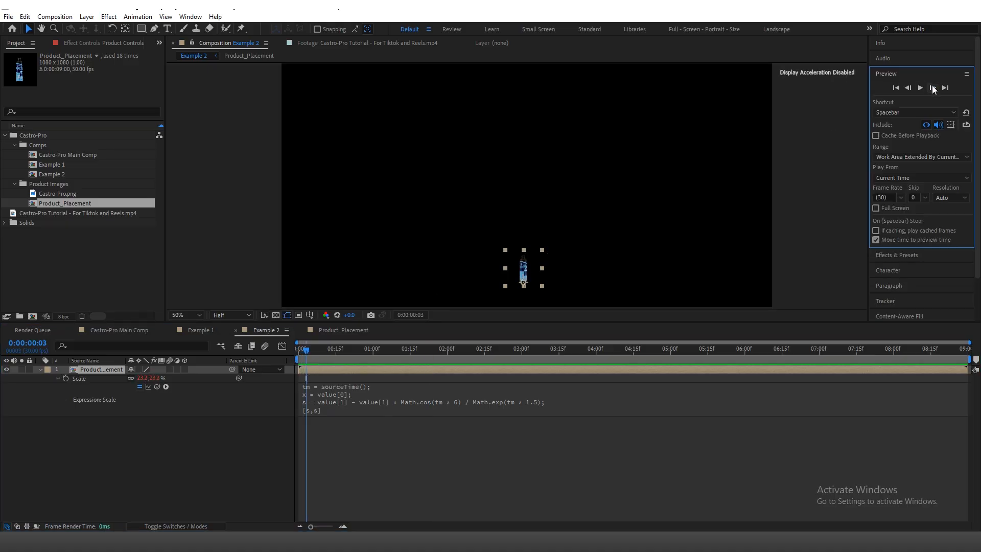
left_click(933, 88)
left_click(299, 350)
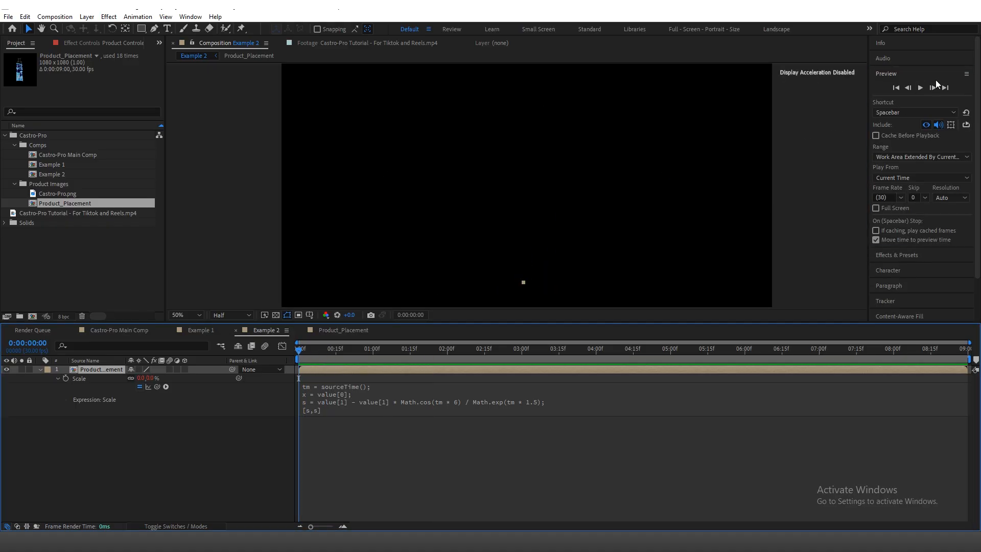
left_click(933, 89)
left_click(934, 88)
left_click(933, 88)
left_click(933, 88)
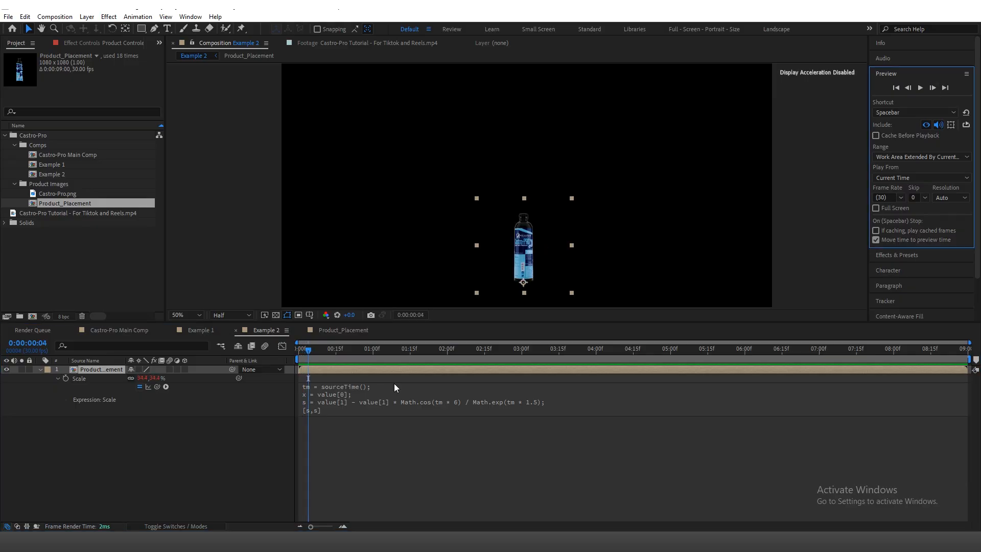
left_click(346, 367)
key("ctrl+d")
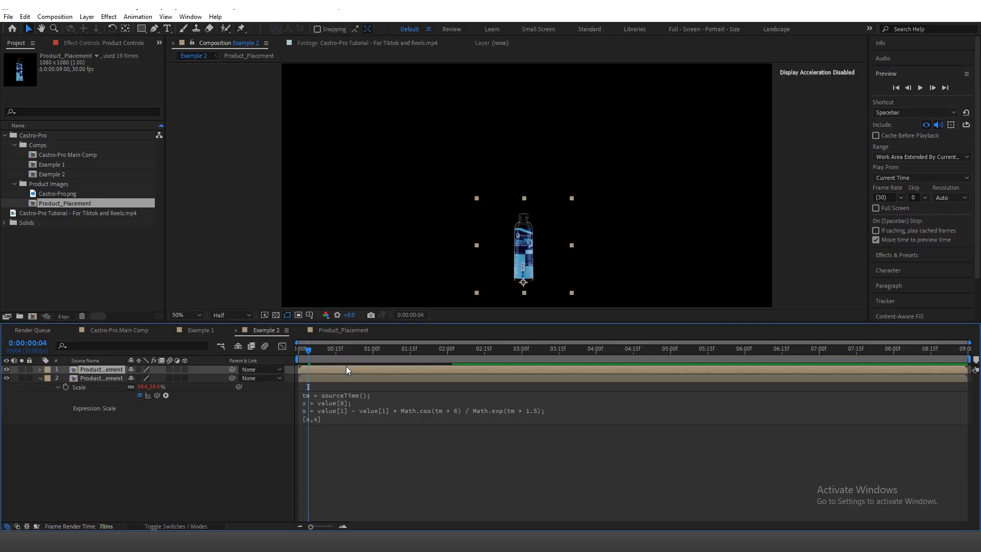
key("bracketleft")
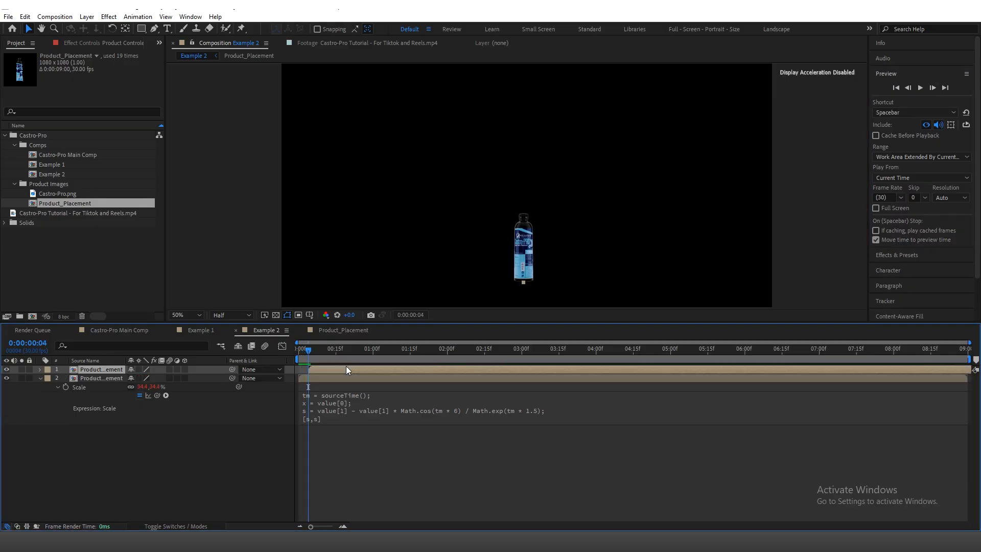
Step: Duplicate the topmost bottle layer again and start the new copy at 0:00:00:08
left_click(933, 88)
left_click(933, 88)
left_click(933, 88)
left_click(933, 88)
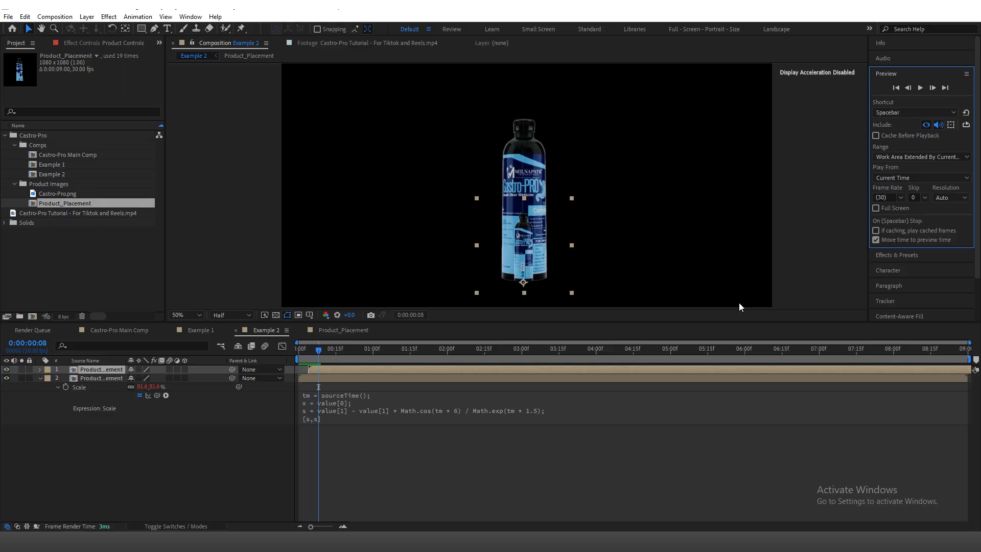
key("ctrl+d")
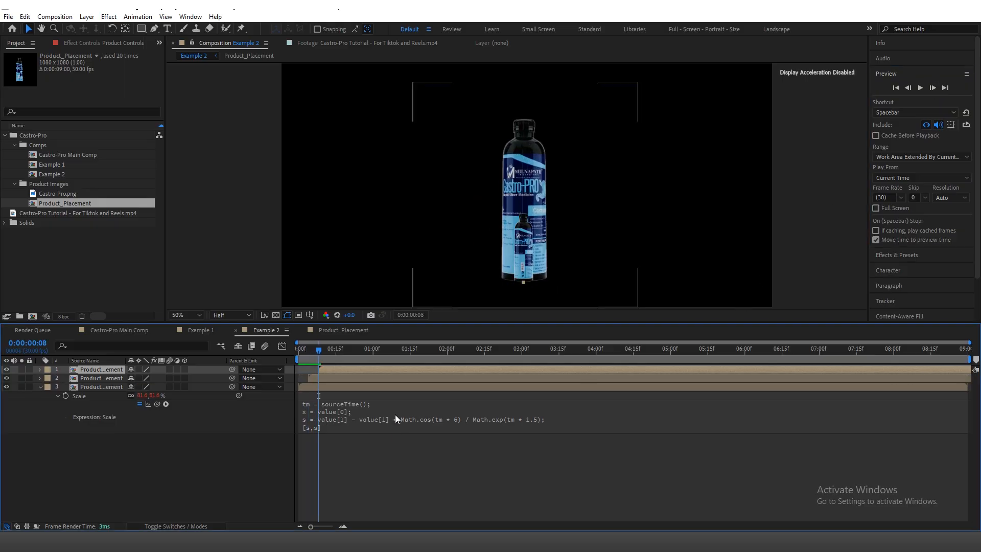
left_click_drag(317, 351, 299, 350)
left_click(307, 384)
left_click_drag(361, 349, 375, 349)
left_click(115, 44)
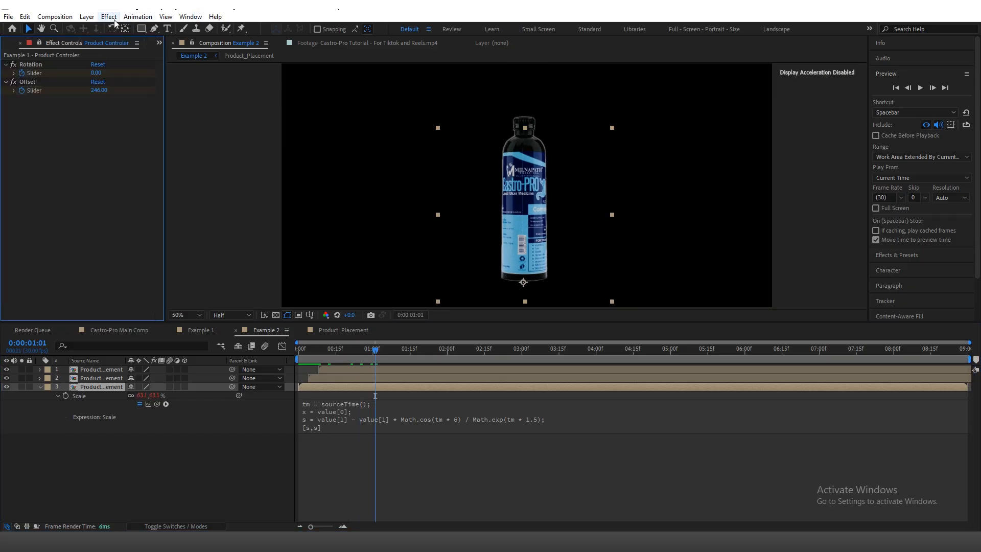
left_click(109, 16)
left_click(127, 478)
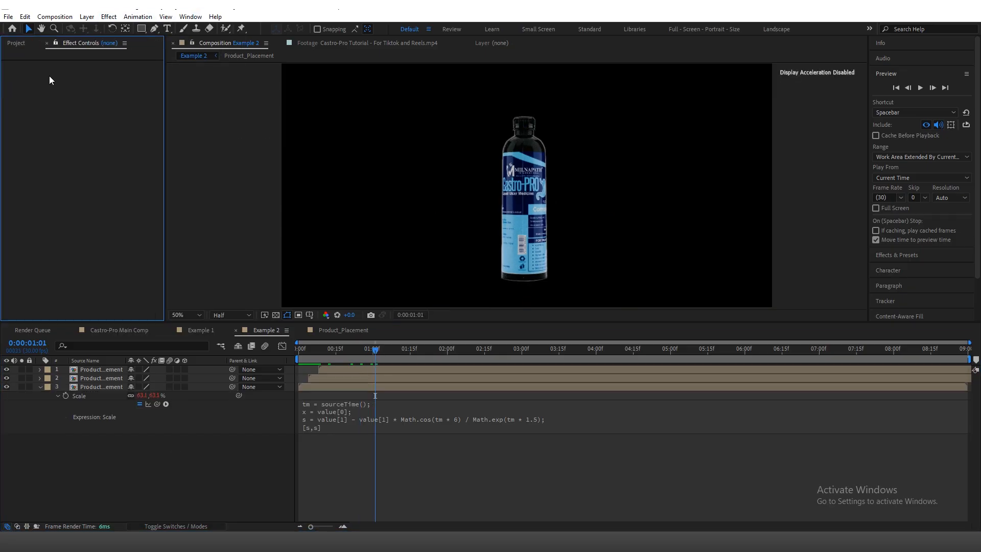
Step: Copy the blue Fill effect from layer 15 in Castro-Pro Main Comp onto the lowest bottle layer in Example 2
left_click(99, 385)
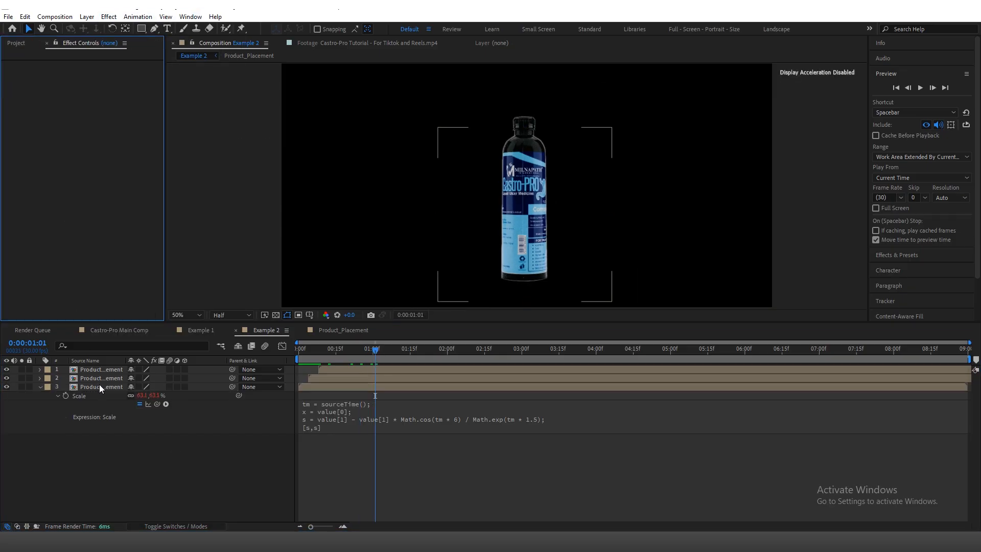
left_click(300, 353)
left_click(115, 331)
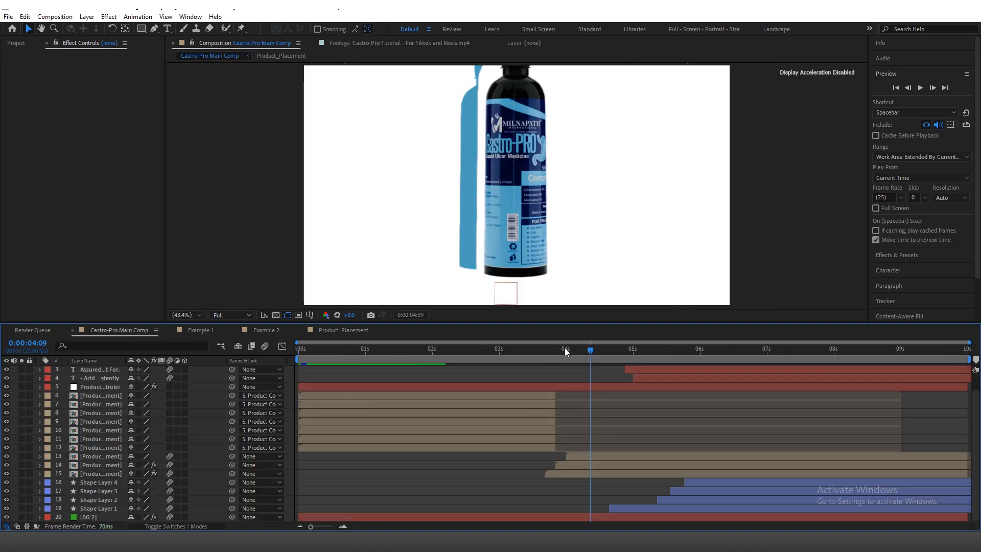
left_click_drag(565, 347, 553, 350)
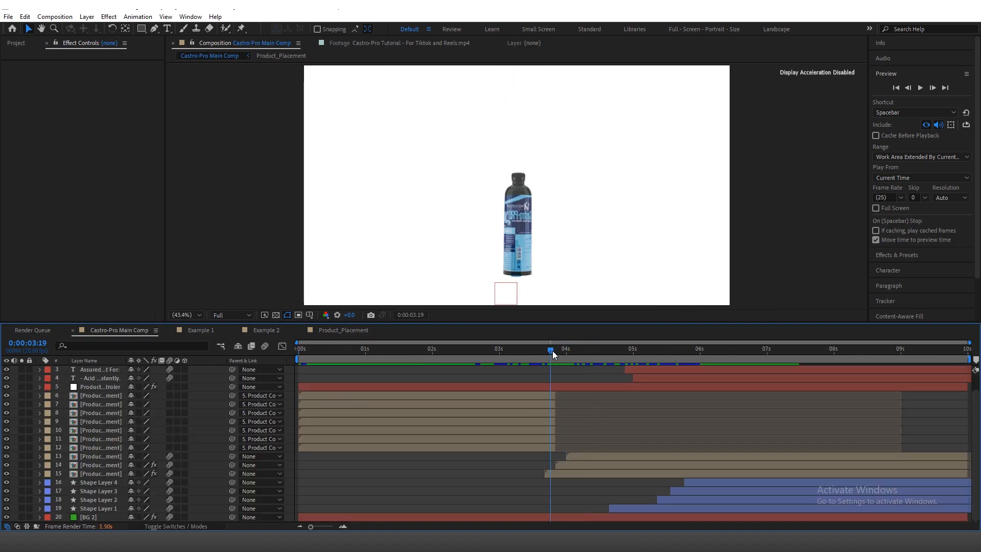
left_click(557, 471)
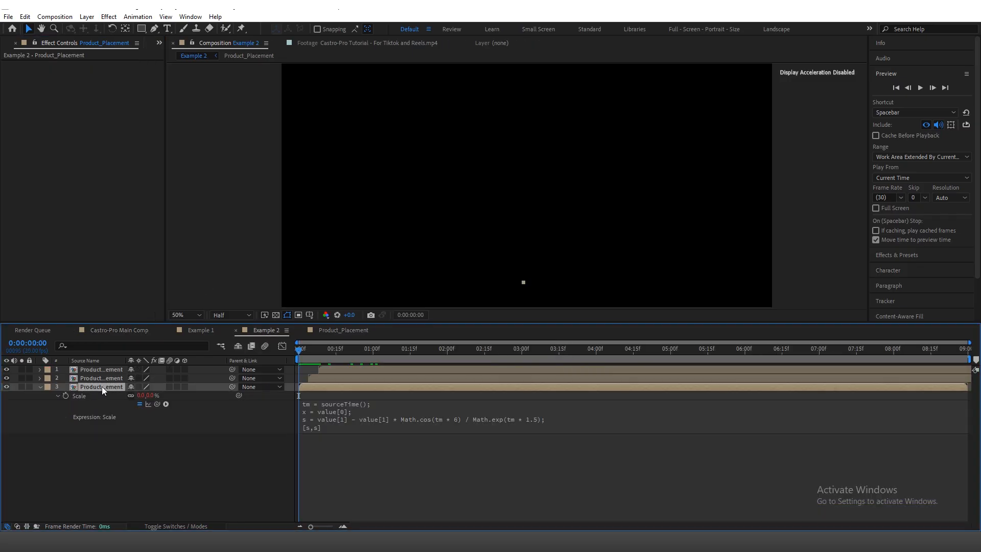
key("ctrl+v")
Step: Copy the white Fill effect from layer 14 in Castro-Pro Main Comp onto the middle bottle layer in Example 2
left_click(124, 330)
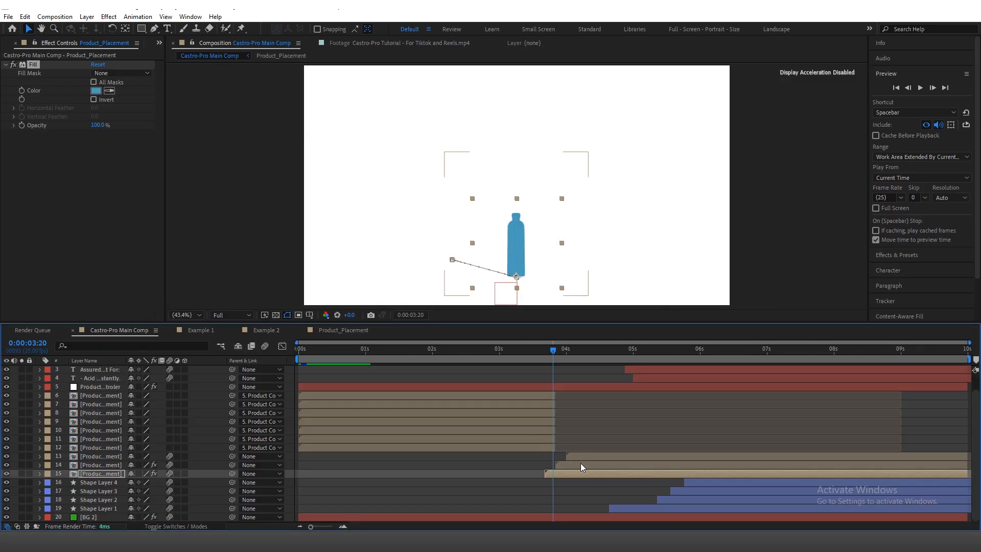
left_click(588, 465)
left_click(34, 65)
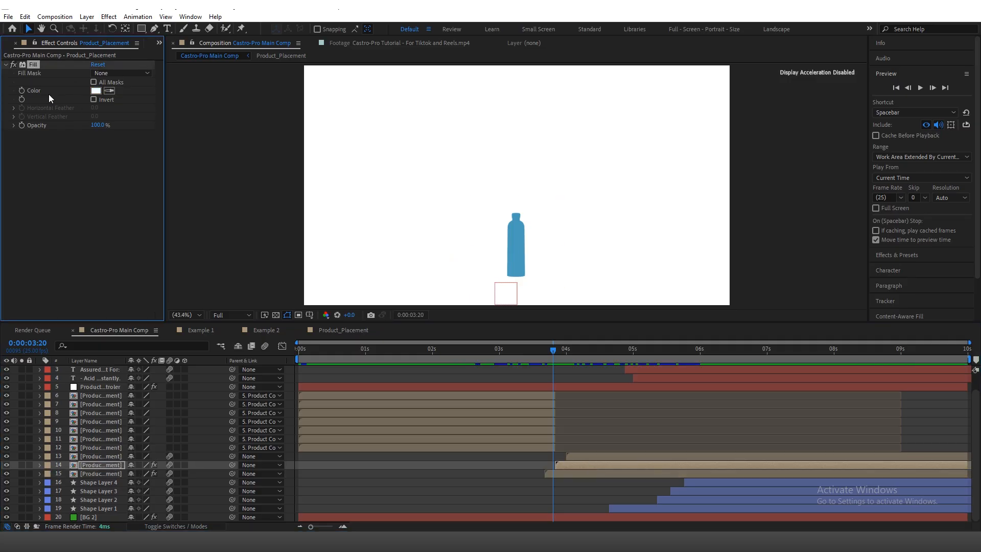
left_click(258, 328)
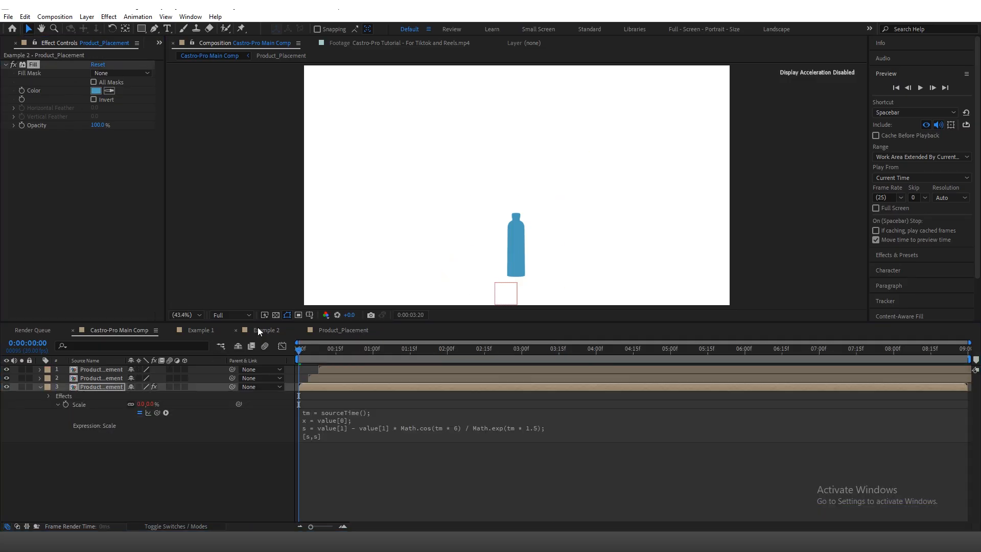
left_click(101, 378)
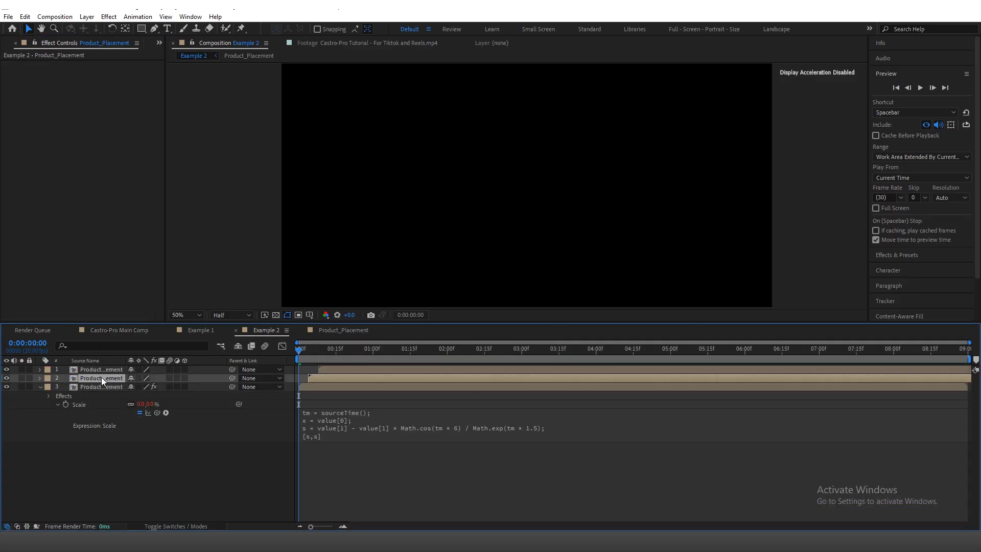
Step: Examine the bottle's movement in Castro-Pro Main Comp up to 0:00:05:03, and preview the layered bottles in Example 2
left_click(140, 330)
left_click(609, 350)
left_click_drag(618, 352, 644, 352)
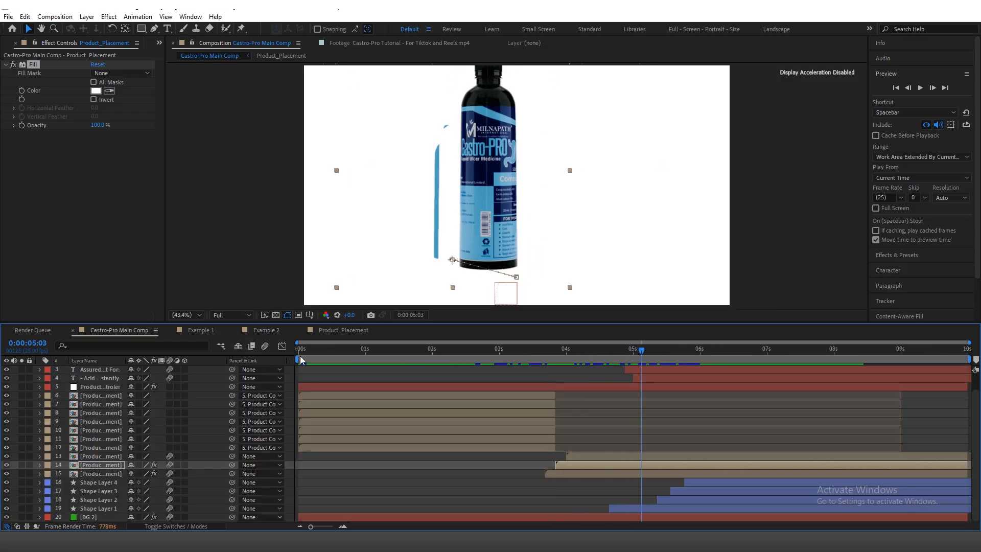
left_click(344, 330)
left_click(271, 332)
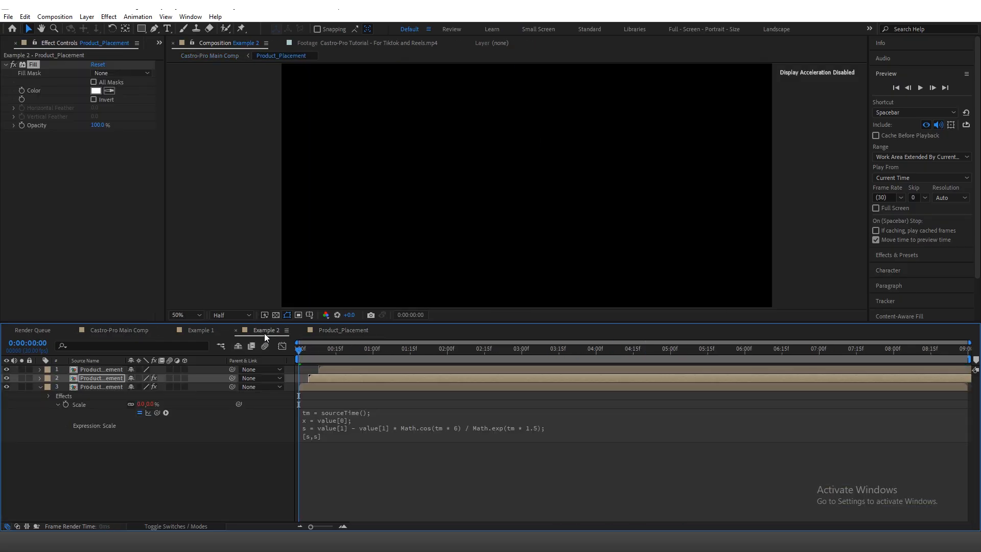
key("space")
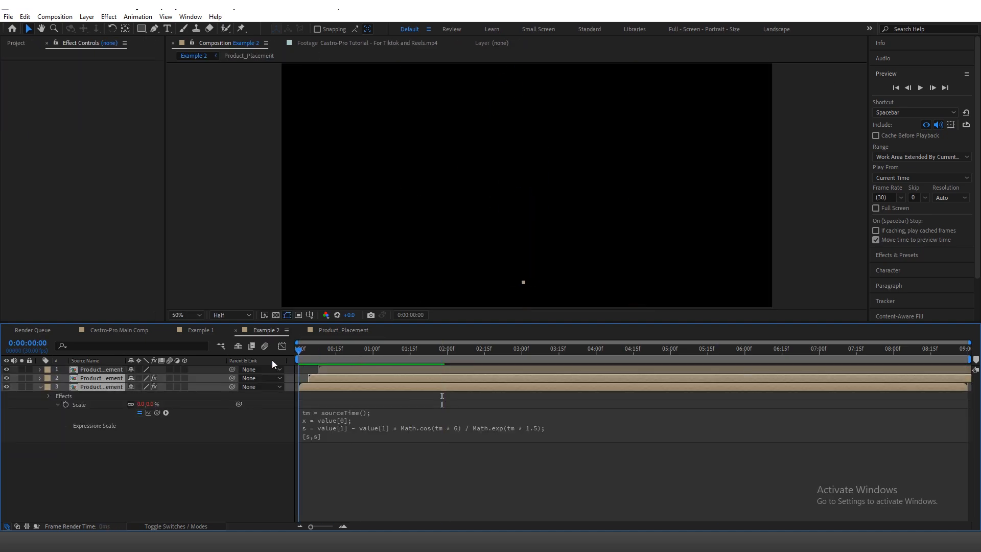
Step: Add Position keyframes at 0:00:01:15 on all three bottle layers in Example 2
left_click_drag(298, 361, 410, 364)
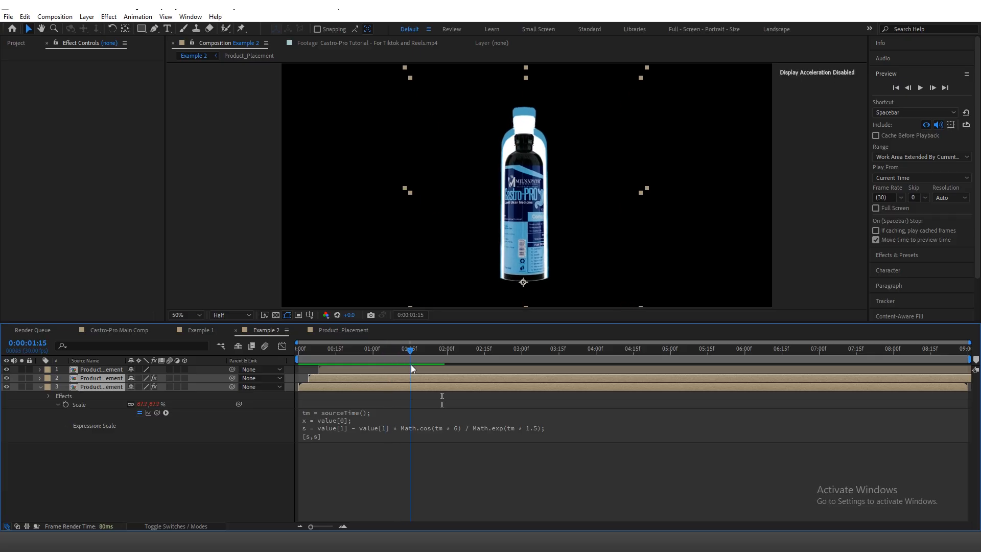
left_click(410, 372)
left_click(410, 391, "shift")
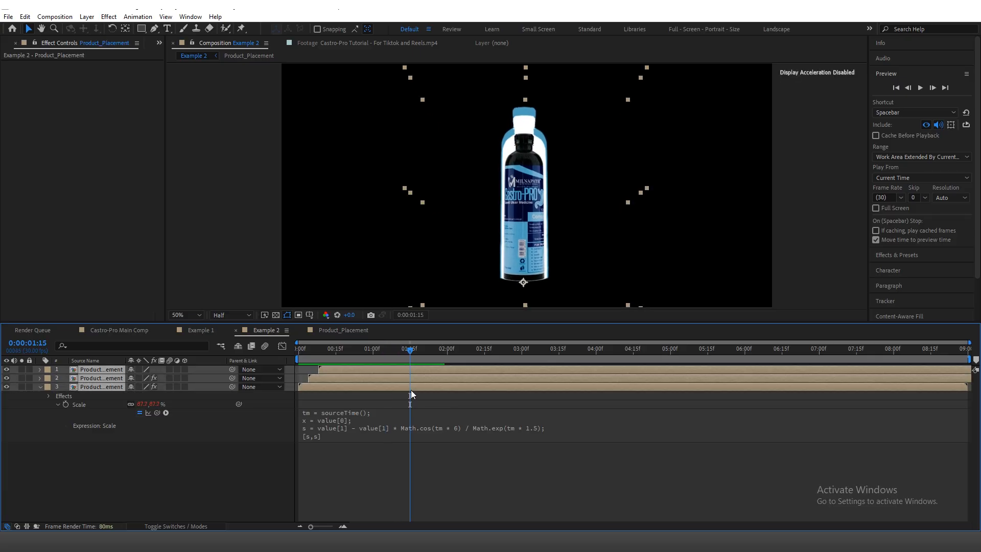
key("p")
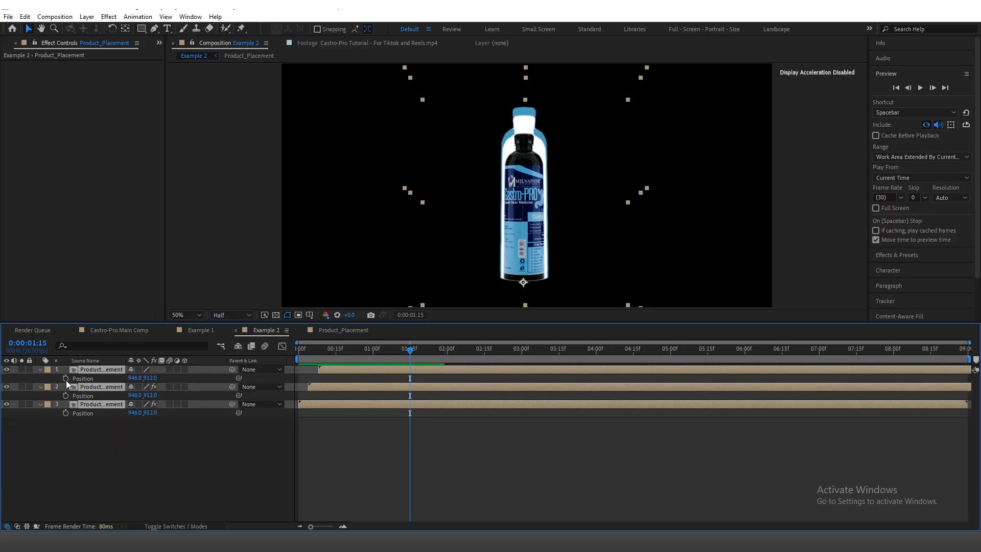
left_click(165, 450)
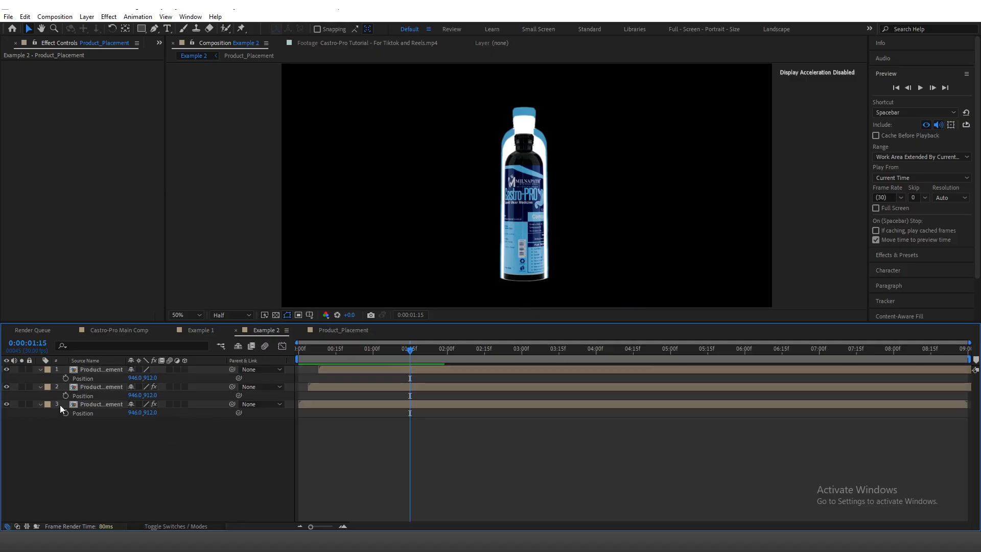
left_click(65, 378)
left_click(66, 396)
left_click(66, 412)
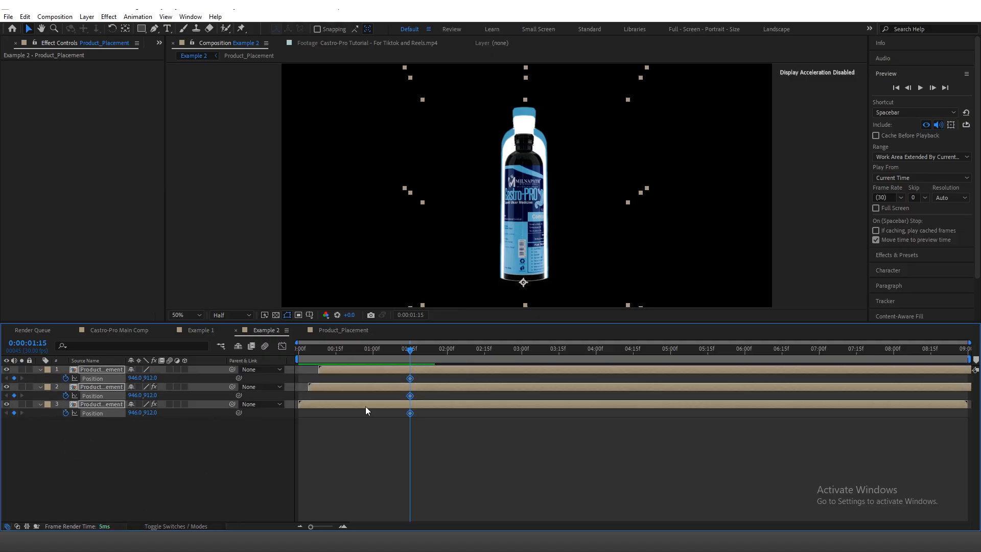
Step: Move all three bottle layers to Position 566, 762 at 0:00:02:05
key("space")
key("space")
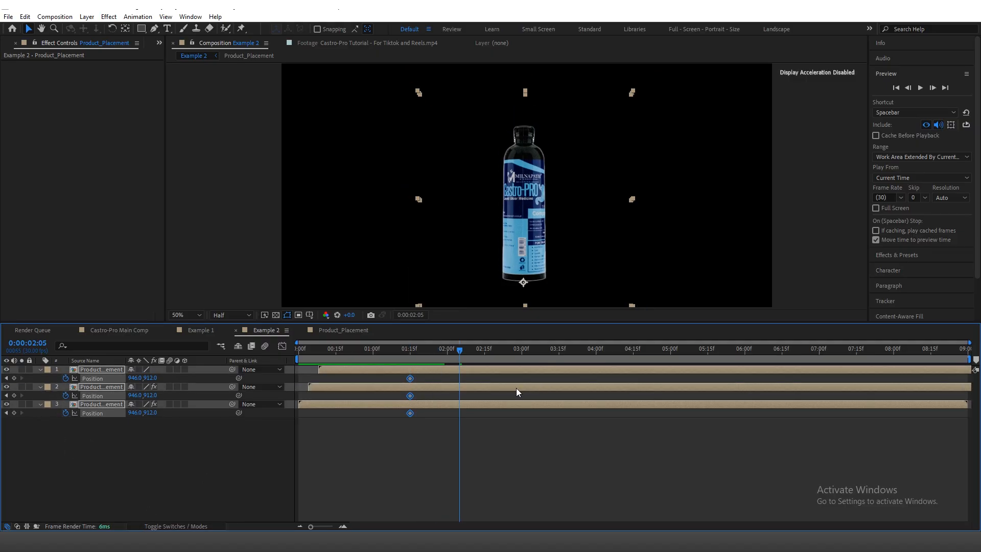
mouse_move(133, 378)
left_mouse_down()
mouse_move(114, 378)
mouse_move(146, 381)
left_mouse_up()
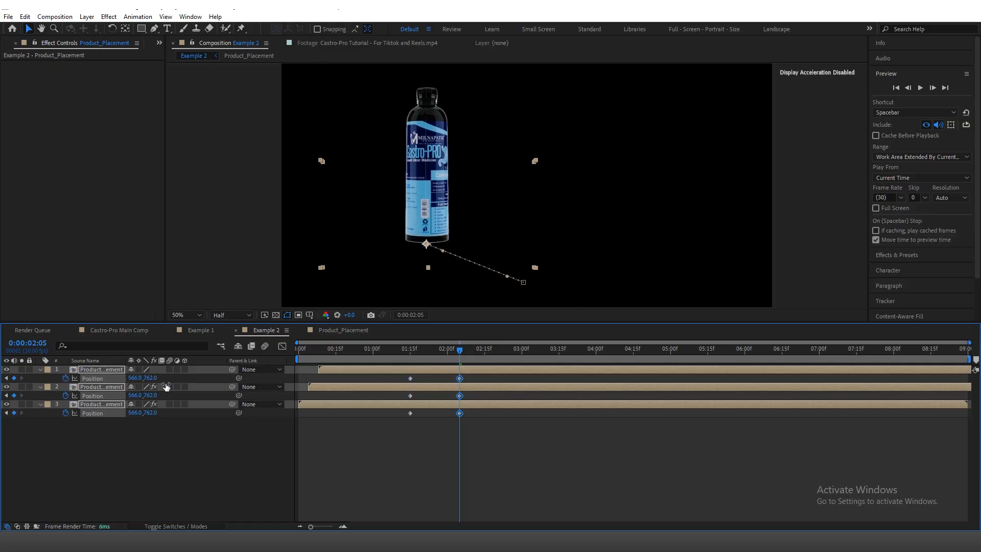
Step: Apply Easy Ease to both Position keyframes on all three bottle layers
left_click(483, 409)
left_click(411, 413)
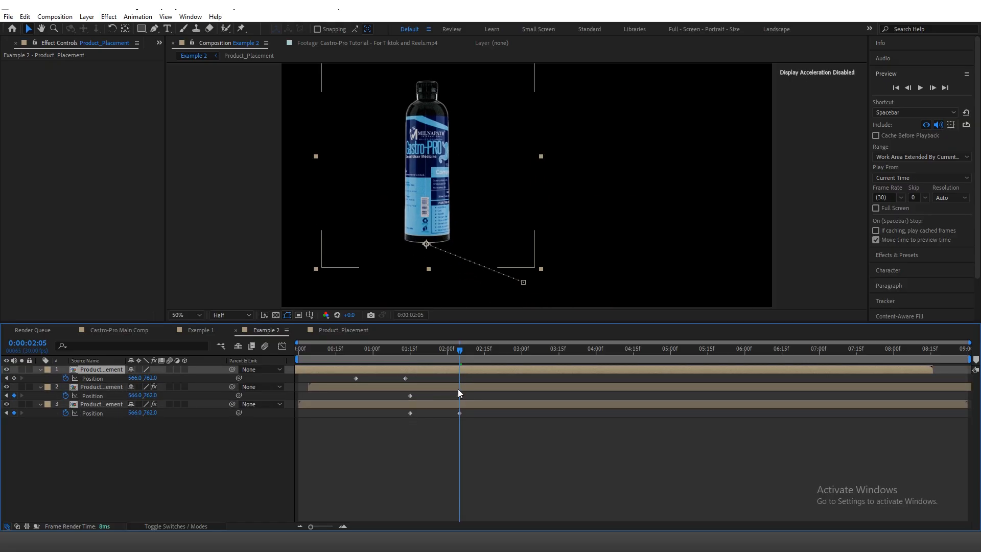
left_click_drag(478, 379, 404, 439)
key("F9")
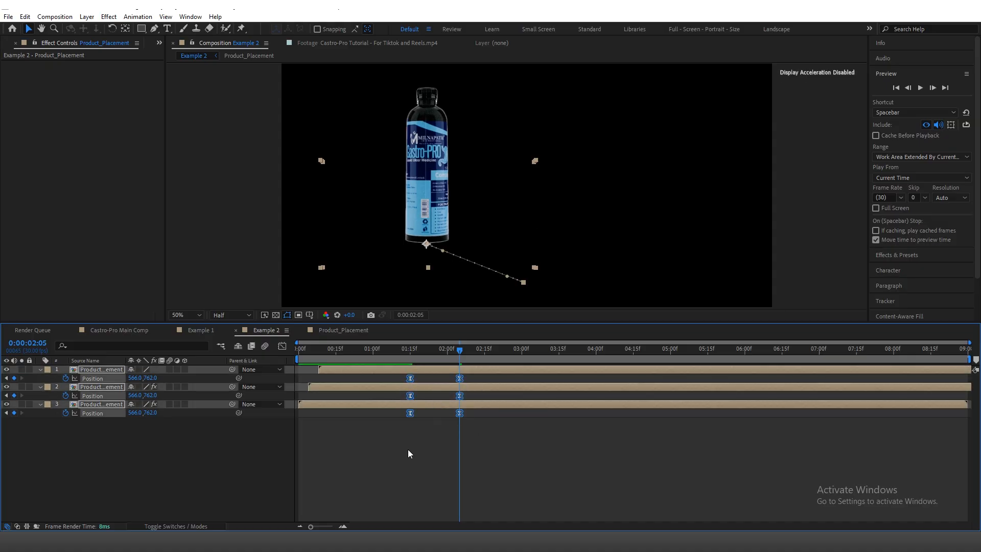
left_click(408, 450)
Step: Examine the bottle, text and circle shape layers in Castro-Pro Main Comp up to 0:00:08:00, along with the available shape tools
left_click(124, 333)
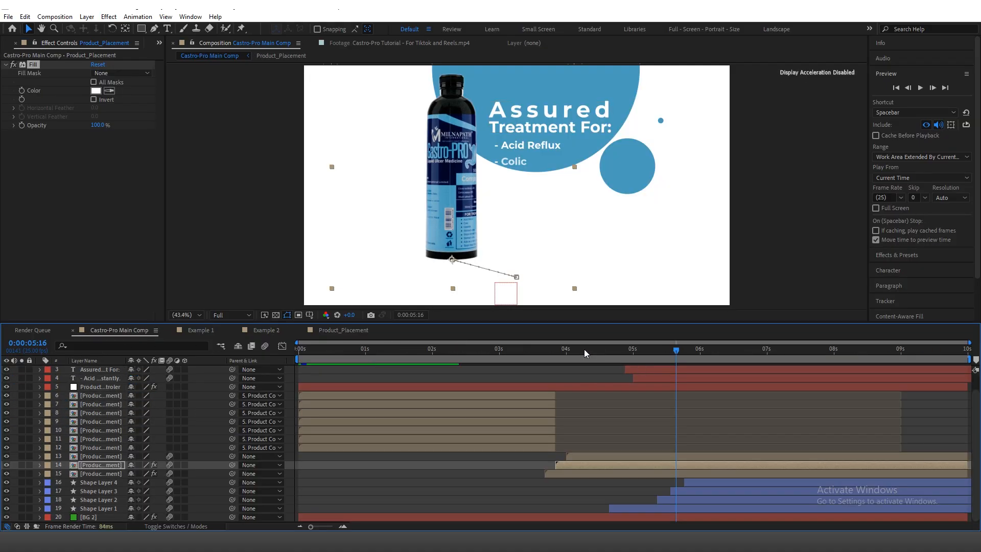
left_click_drag(585, 348, 625, 369)
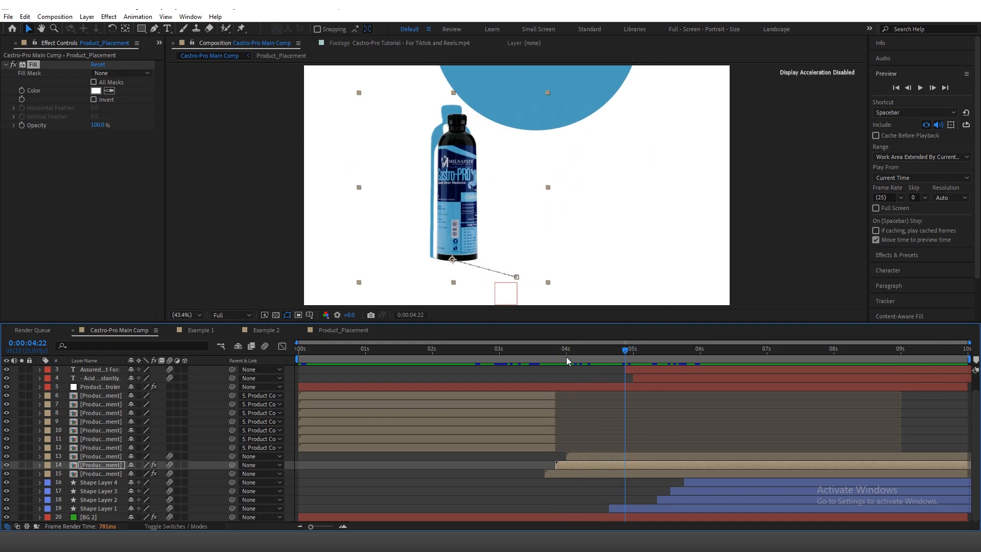
left_click_drag(567, 357, 754, 366)
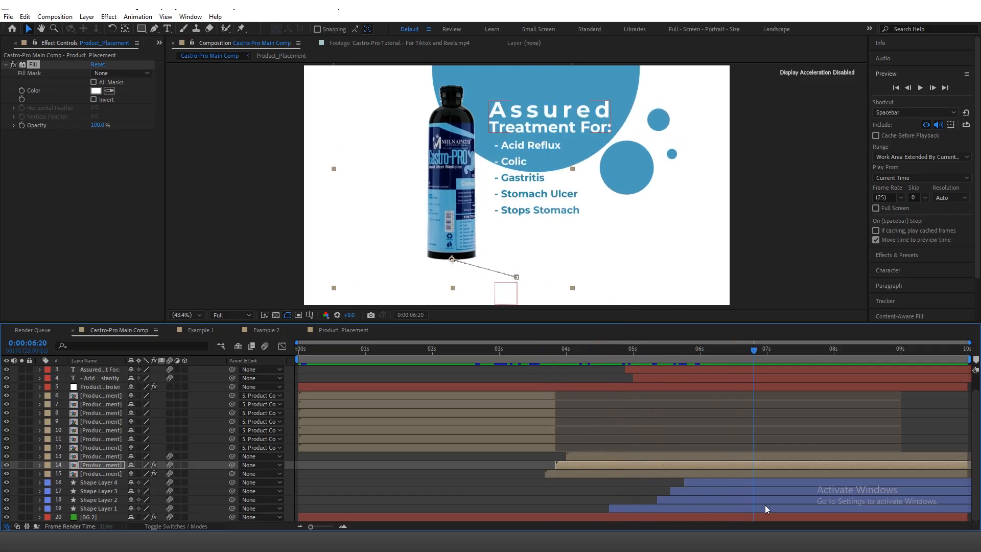
left_click(727, 491)
left_click_drag(142, 28, 190, 53)
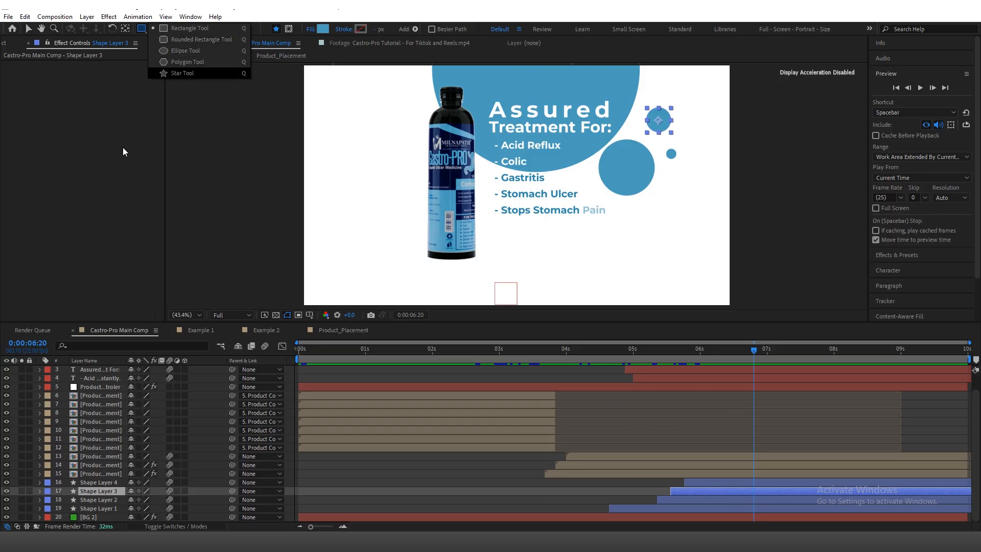
left_click(648, 412)
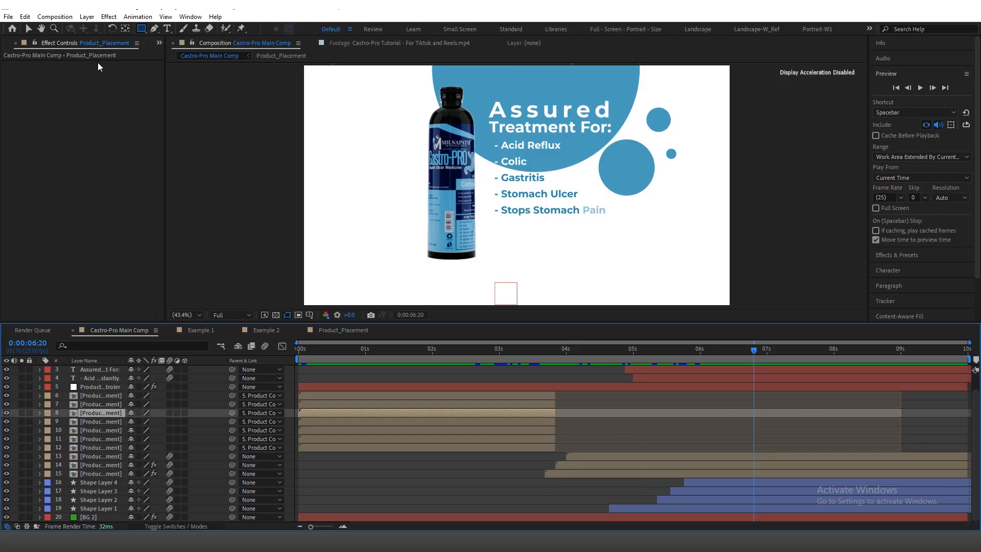
left_click(29, 29)
mouse_move(620, 353)
left_mouse_down()
mouse_move(599, 361)
mouse_move(836, 372)
left_mouse_up()
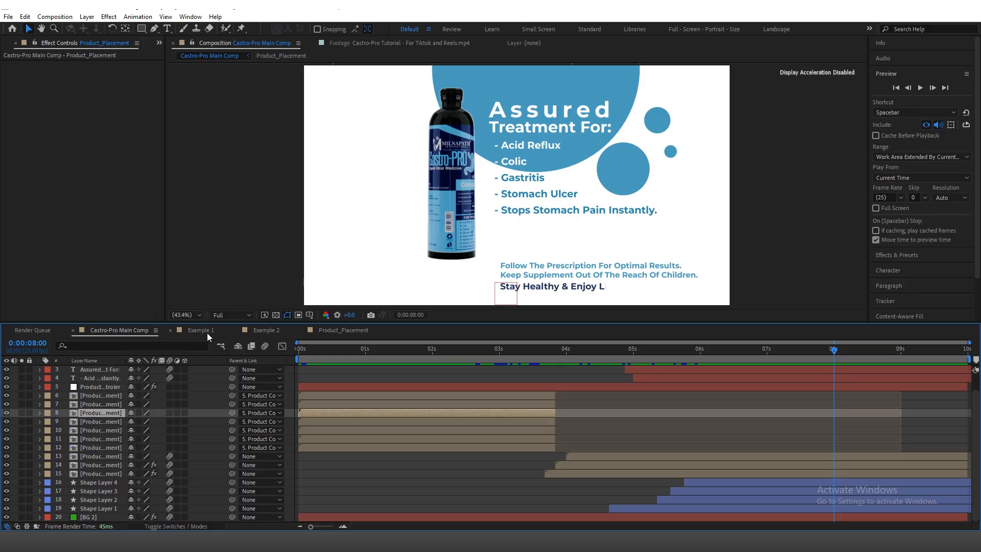
Step: Check the Product_Placement composition and preview the eased bottle movement in Example 2
left_click(335, 330)
left_click(275, 397)
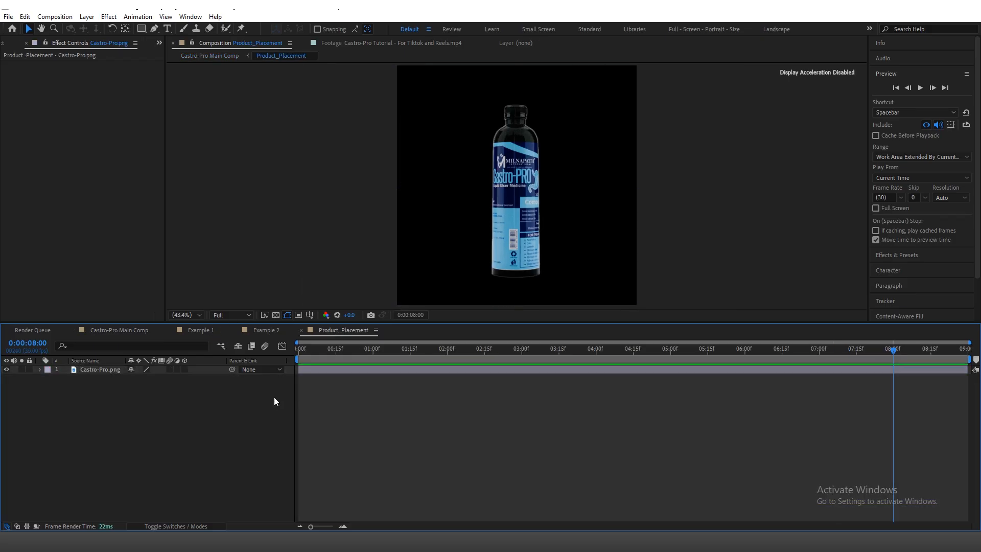
left_click(261, 330)
left_click_drag(453, 350, 362, 349)
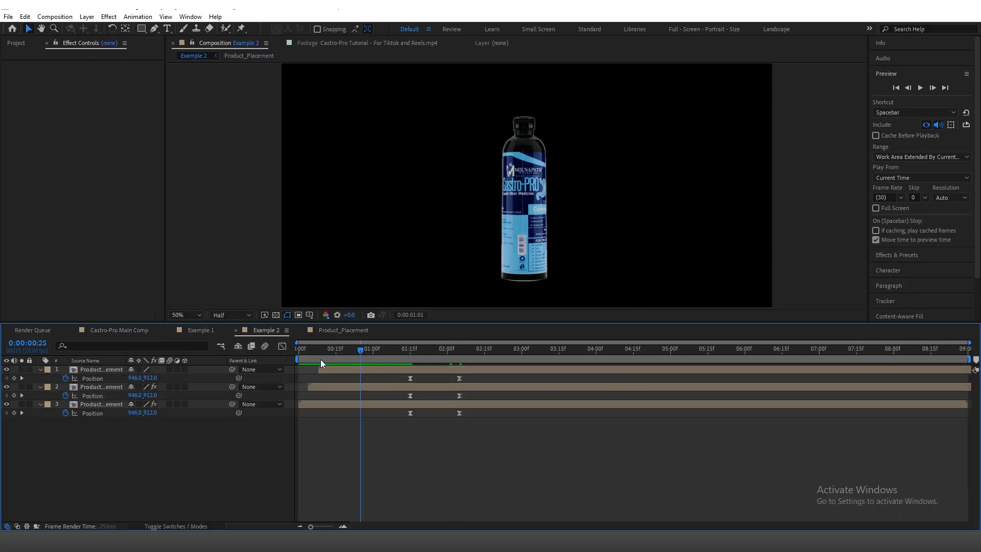
key("space")
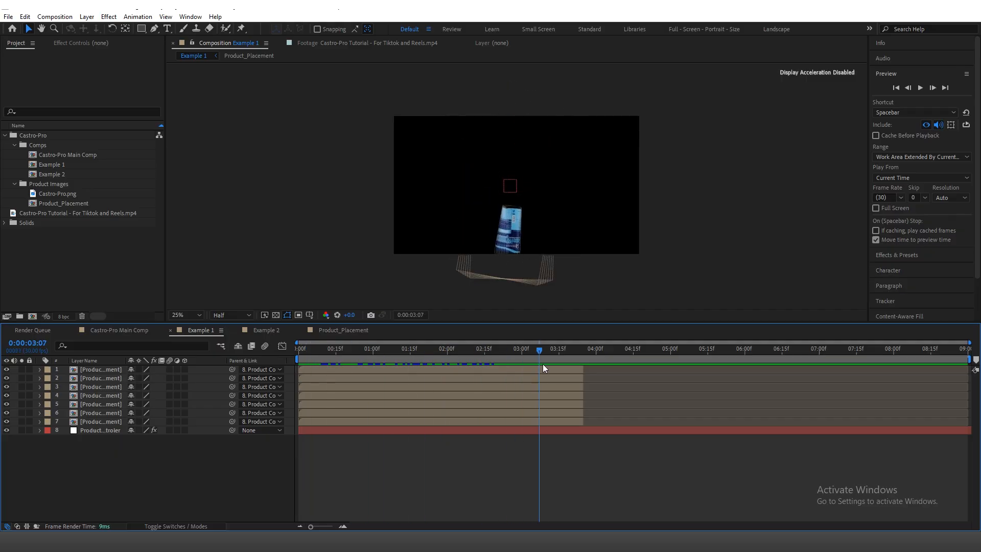
Step: Review the bottle animations in Example 1 and Example 2 against the matching sections of Castro-Pro Main Comp
mouse_move(543, 368)
left_mouse_down()
mouse_move(486, 365)
mouse_move(559, 370)
left_mouse_up()
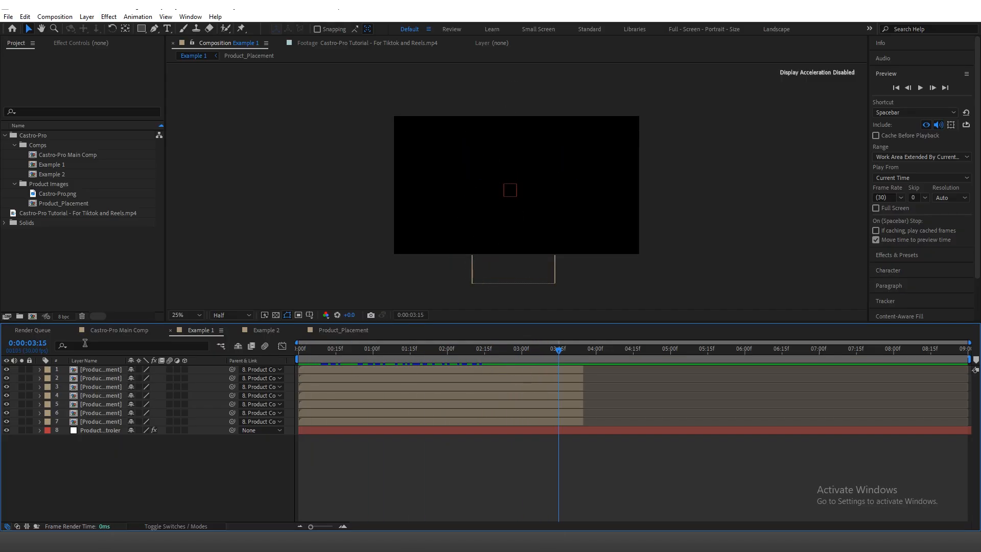
left_click(110, 330)
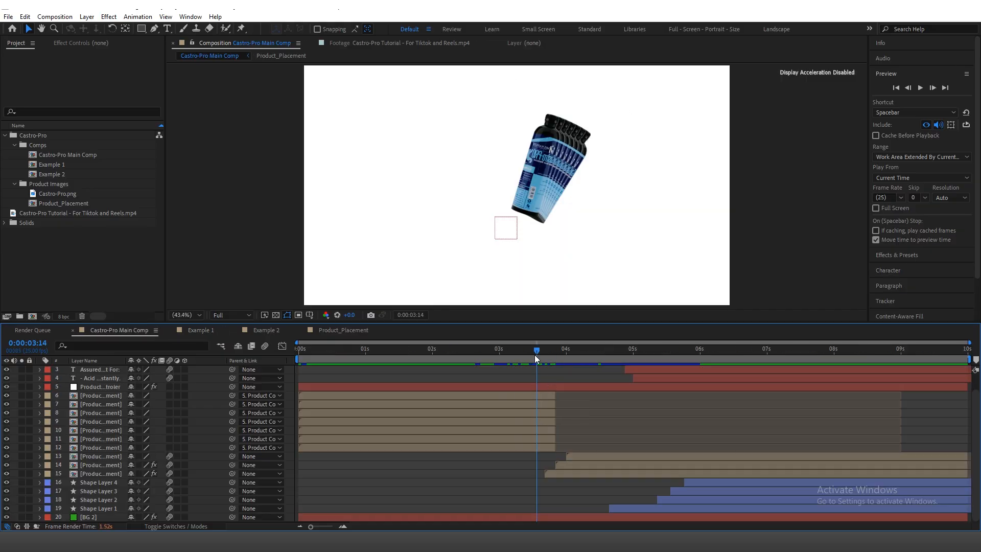
left_click_drag(548, 356, 572, 366)
left_click(268, 330)
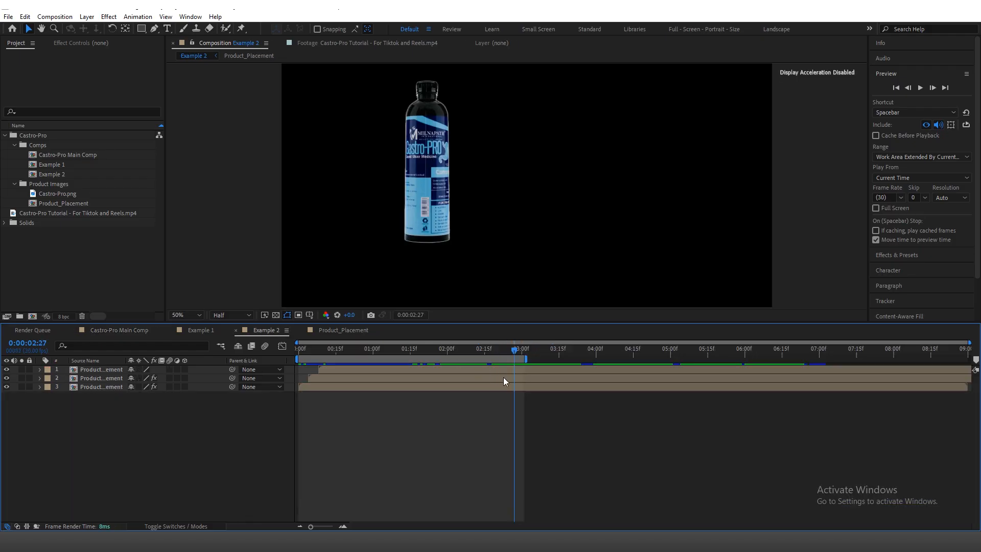
left_click_drag(437, 352, 345, 375)
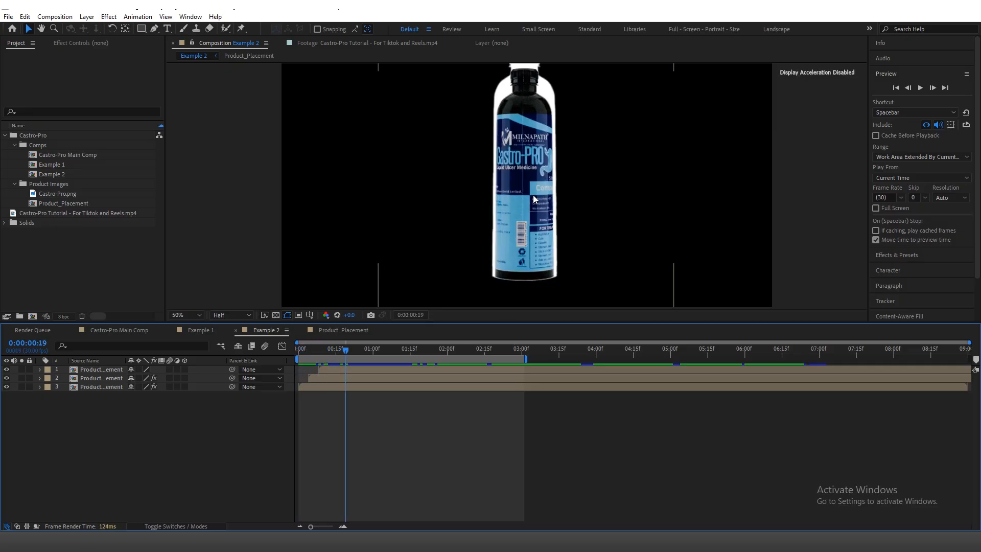
left_click(113, 330)
left_click_drag(530, 352, 358, 360)
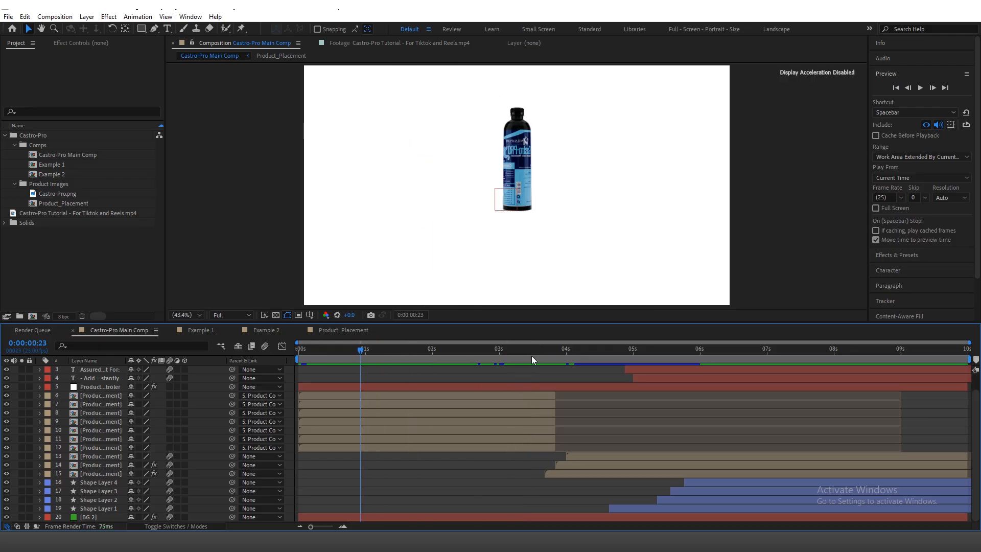
left_click_drag(532, 356, 596, 357)
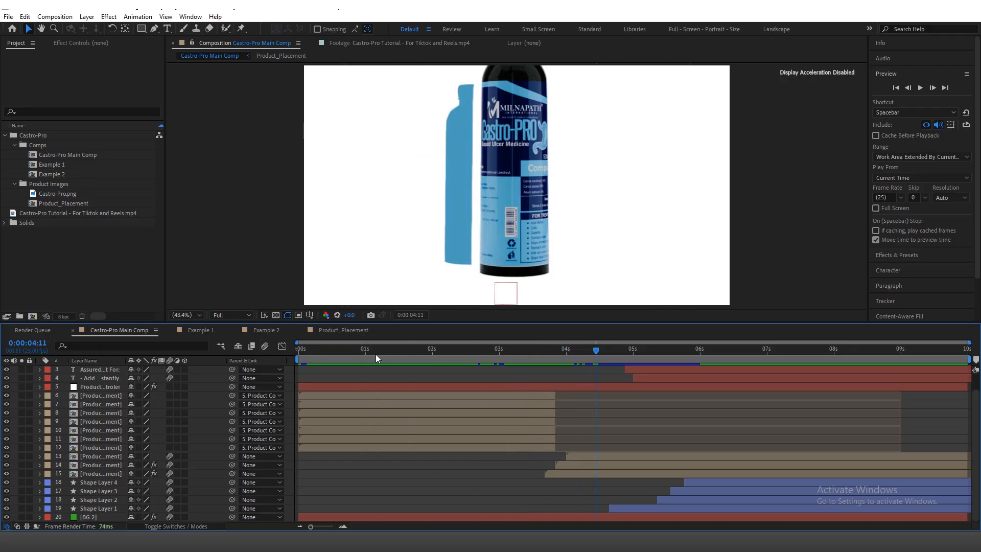
left_click(351, 330)
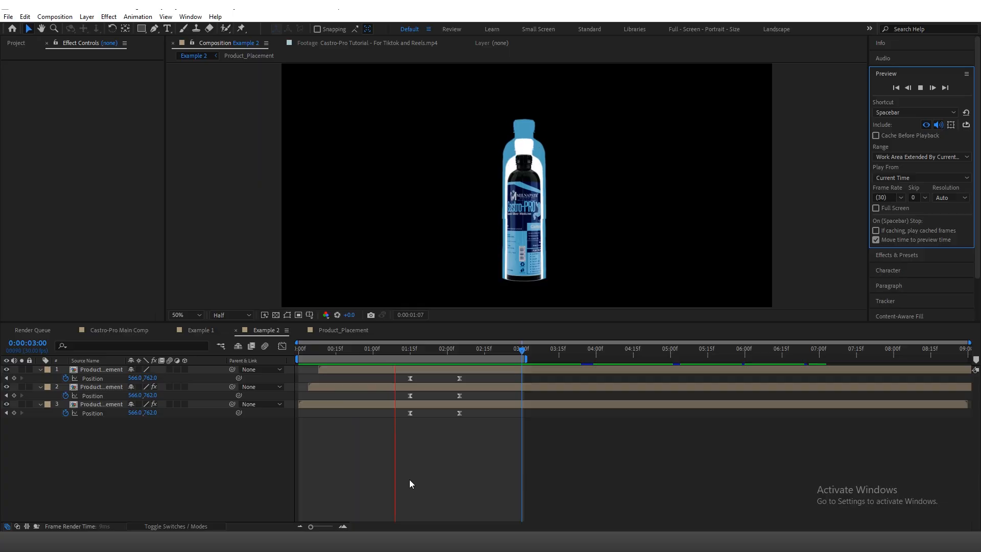